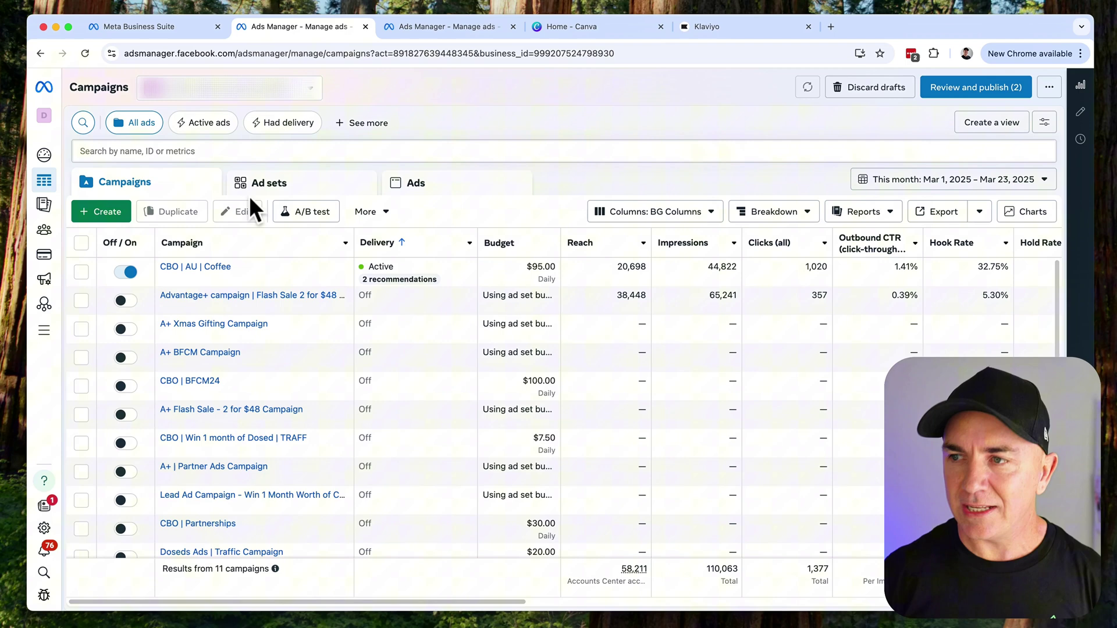
Create a new campaign with the Leads objective and Auction buying type.
{"action": "left_click", "coordinate": [111, 210]}
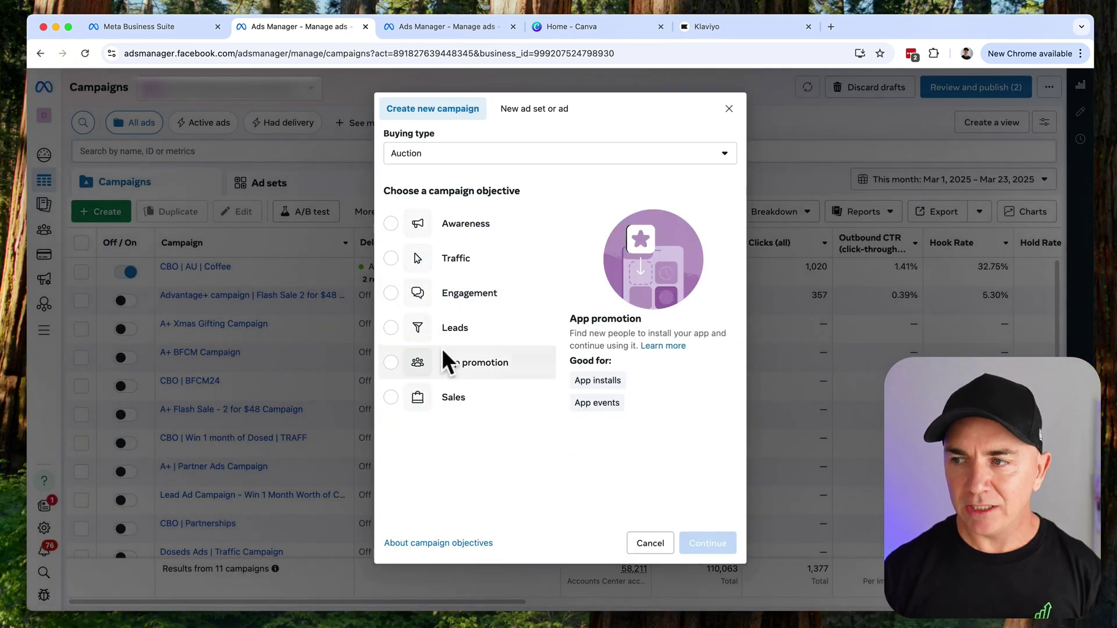
{"action": "left_click", "coordinate": [453, 327]}
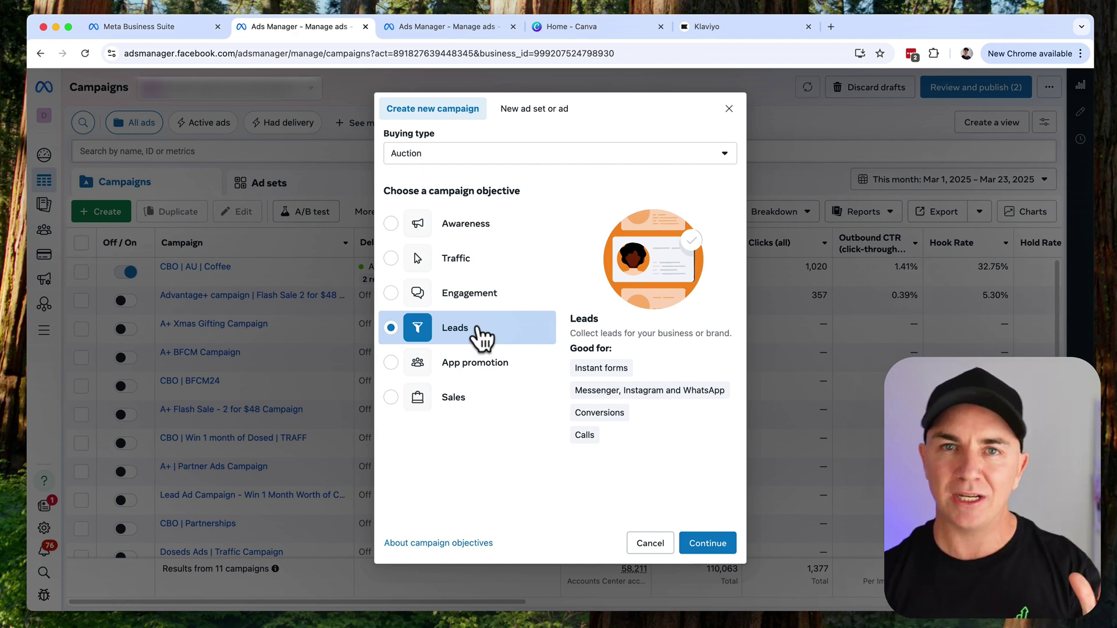
Confirm the Leads objective and continue with the Tailored leads campaign setup.
{"action": "left_click", "coordinate": [708, 544]}
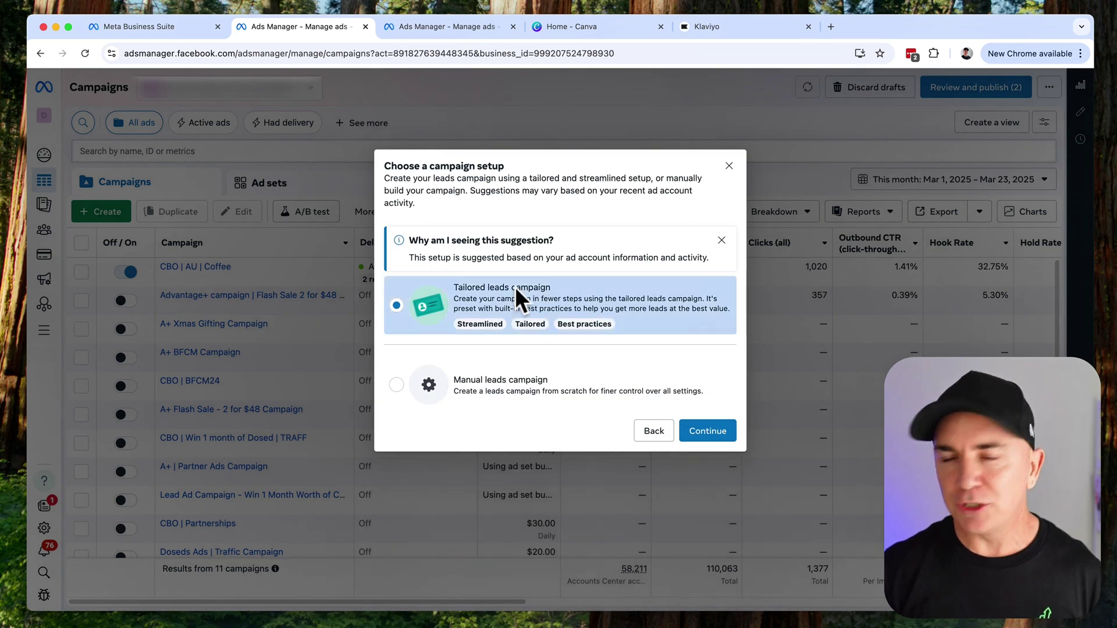
{"action": "left_click", "coordinate": [687, 431]}
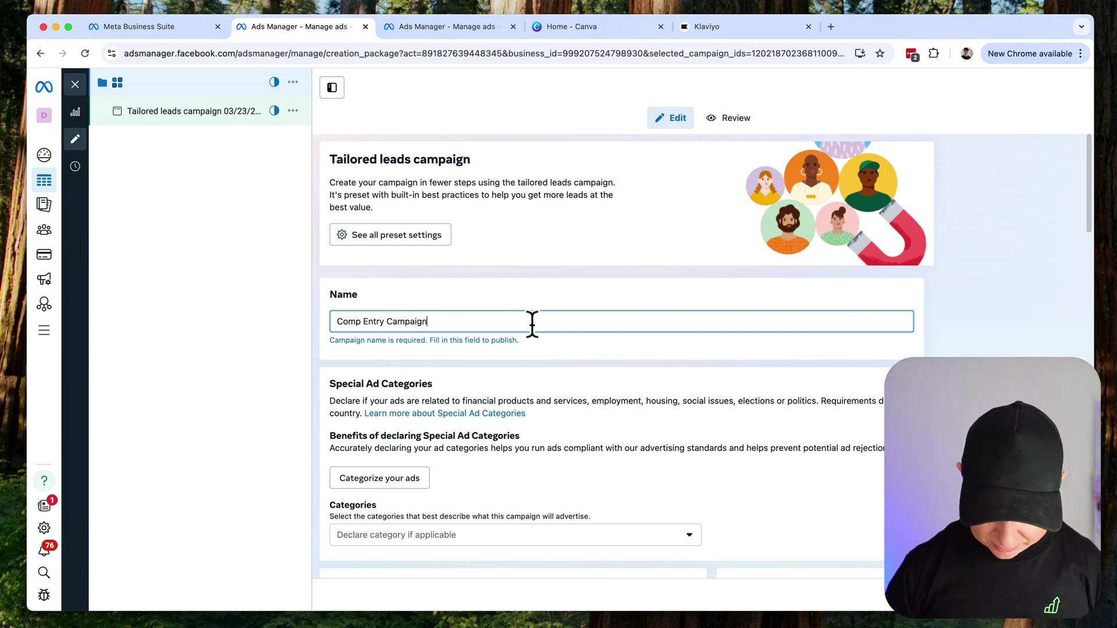
Dismiss the Lead Ads Terms notice and lower the daily budget from $20 to $10 AUD.
{"action": "scroll", "coordinate": [560, 329], "scroll_direction": "down", "scroll_amount": 5}
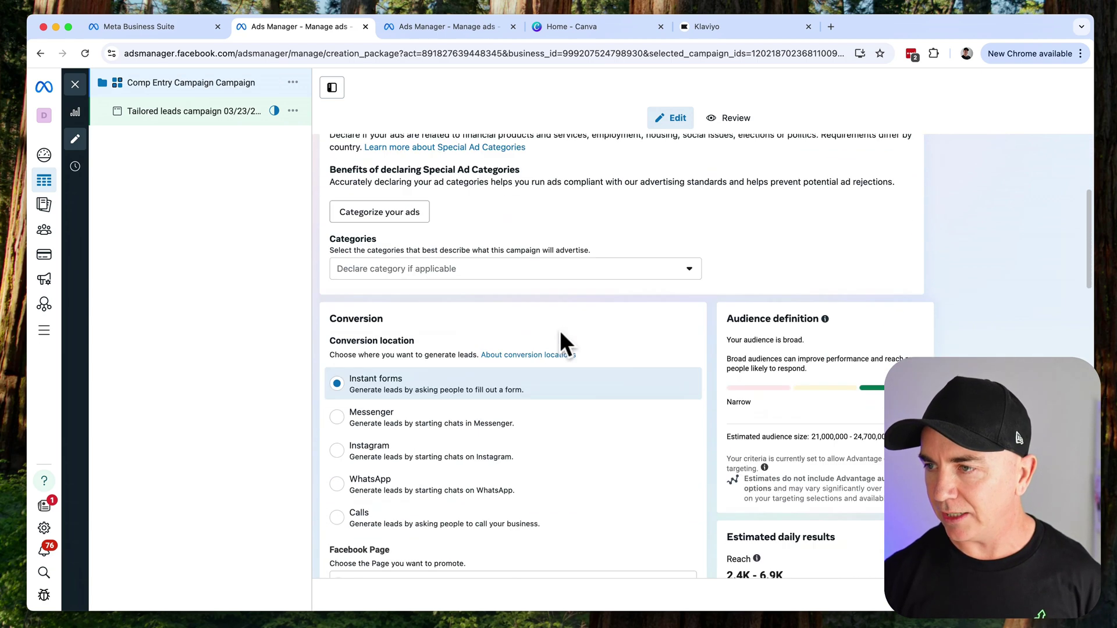
{"action": "scroll", "coordinate": [560, 330], "scroll_direction": "down", "scroll_amount": 2}
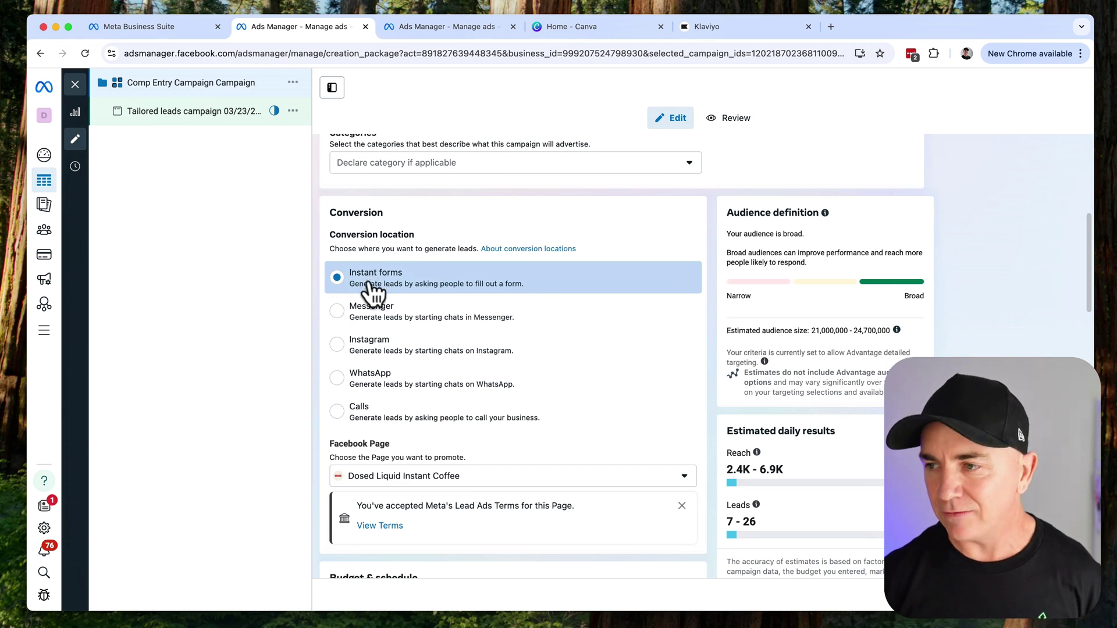
{"action": "scroll", "coordinate": [326, 300], "scroll_direction": "down", "scroll_amount": 4}
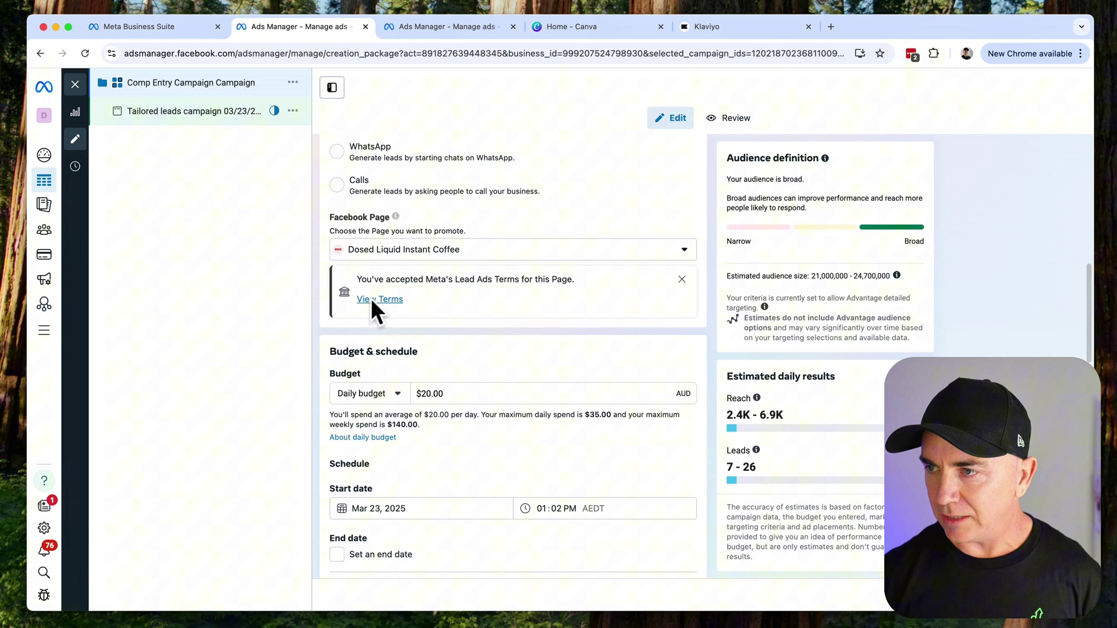
{"action": "left_click", "coordinate": [682, 280]}
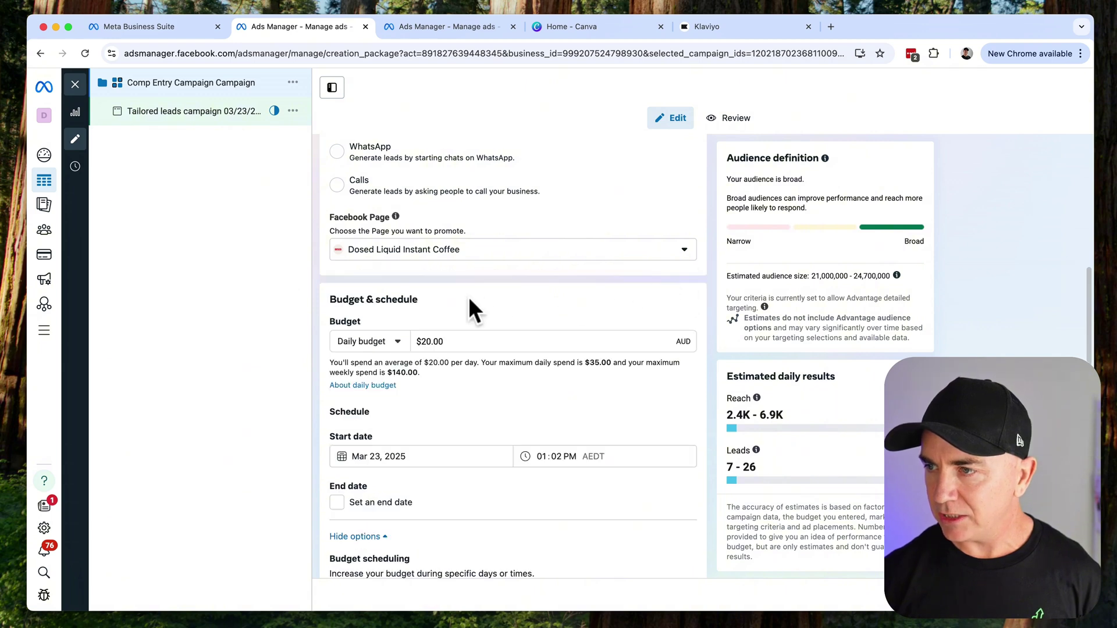
{"action": "triple_click", "coordinate": [466, 341]}
{"action": "key", "text": "BackSpace"}
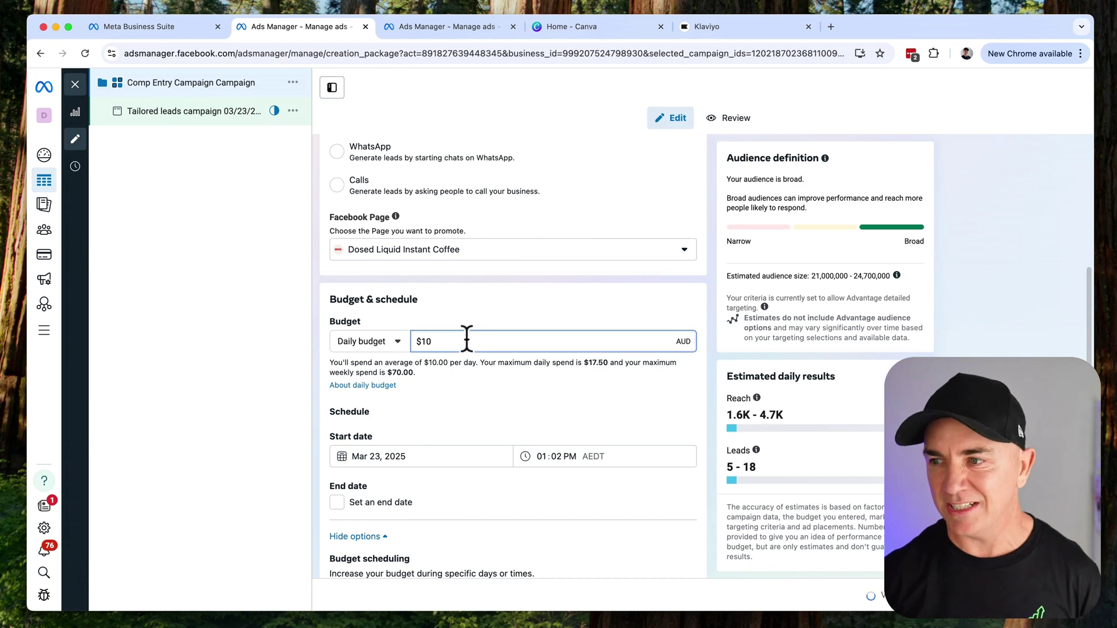
Review the audience: Australia, ages 18–65+, all genders and languages, Advantage detailed targeting.
{"action": "scroll", "coordinate": [456, 366], "scroll_direction": "down", "scroll_amount": 3}
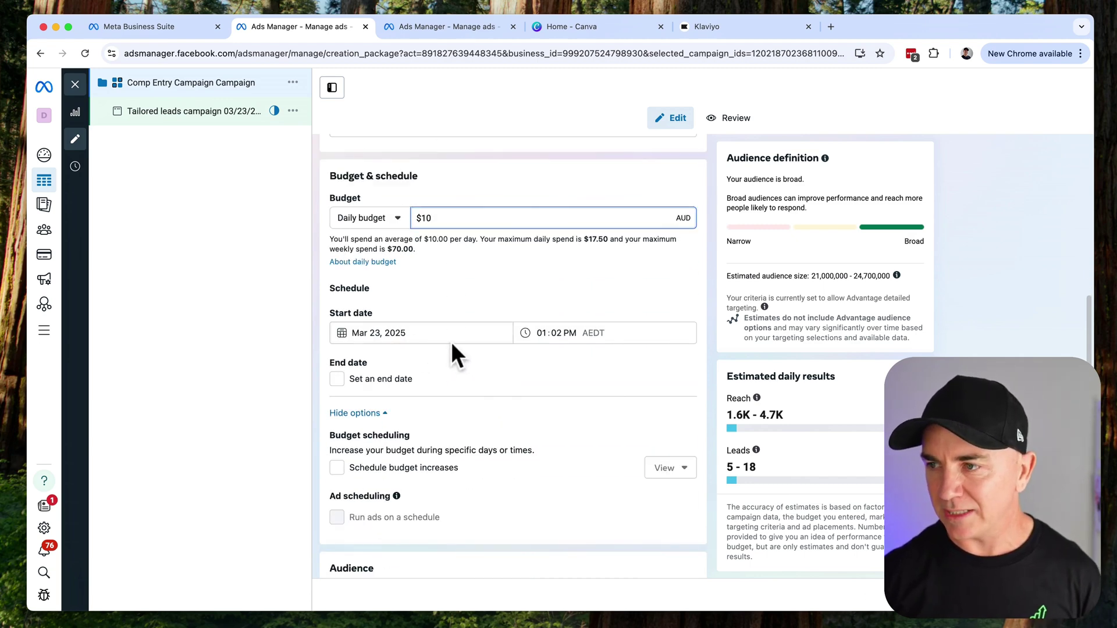
{"action": "scroll", "coordinate": [452, 341], "scroll_direction": "down", "scroll_amount": 2}
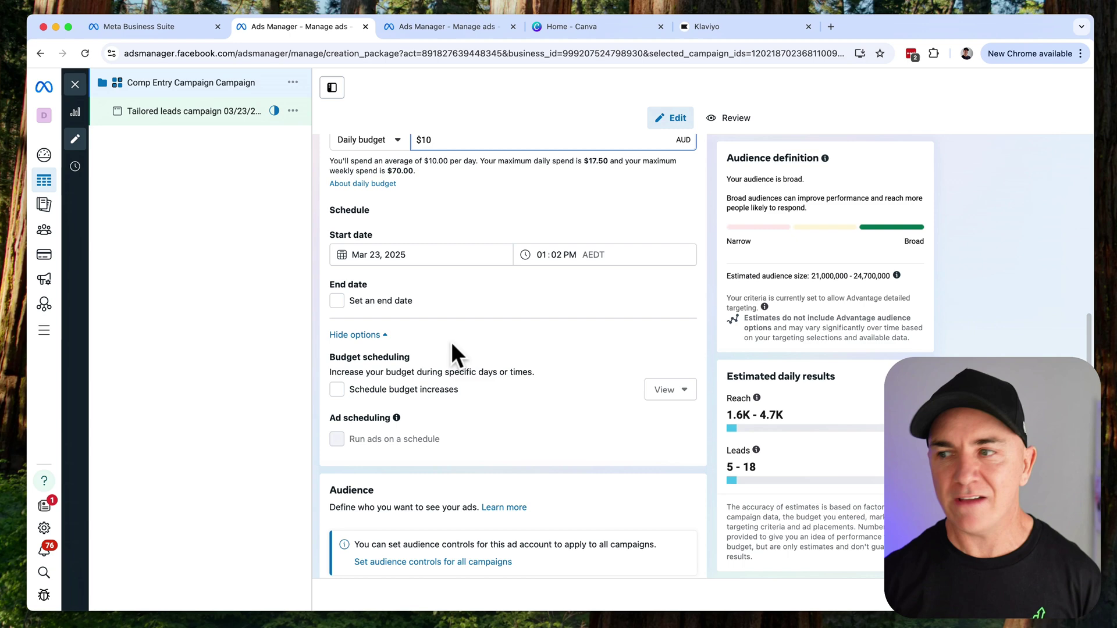
{"action": "scroll", "coordinate": [452, 341], "scroll_direction": "down", "scroll_amount": 5}
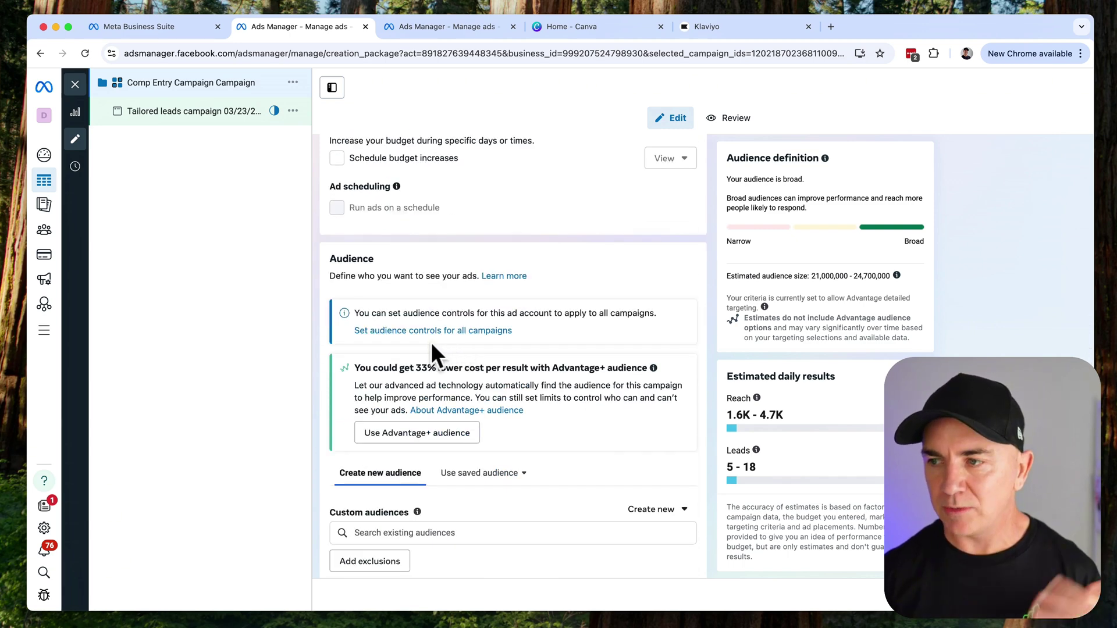
{"action": "scroll", "coordinate": [442, 343], "scroll_direction": "down", "scroll_amount": 6}
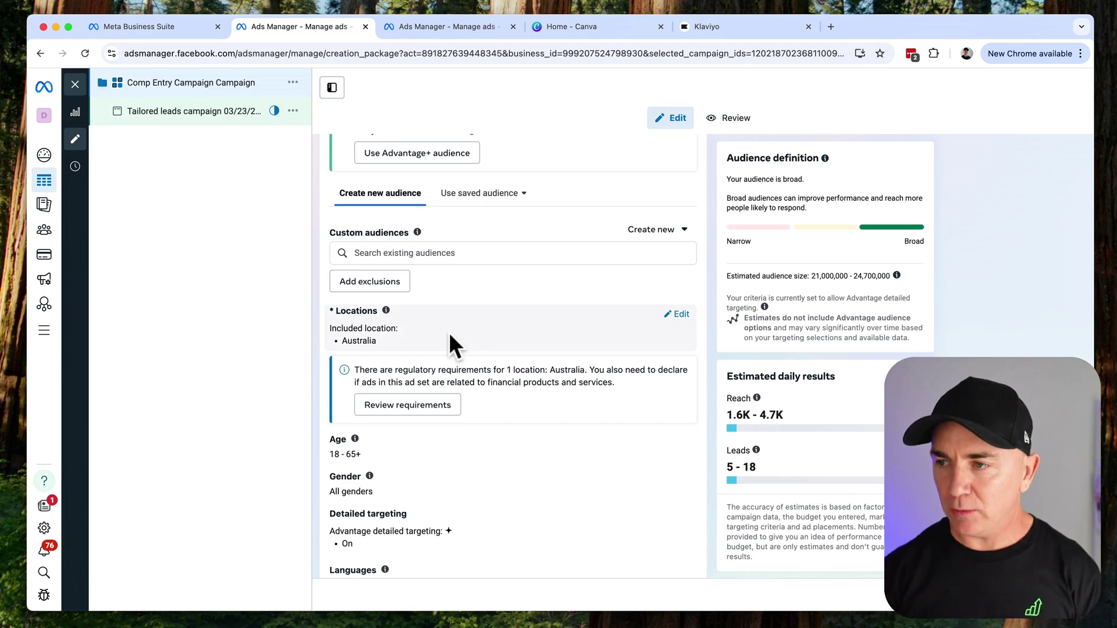
{"action": "double_click", "coordinate": [353, 340]}
{"action": "scroll", "coordinate": [501, 347], "scroll_direction": "down", "scroll_amount": 3}
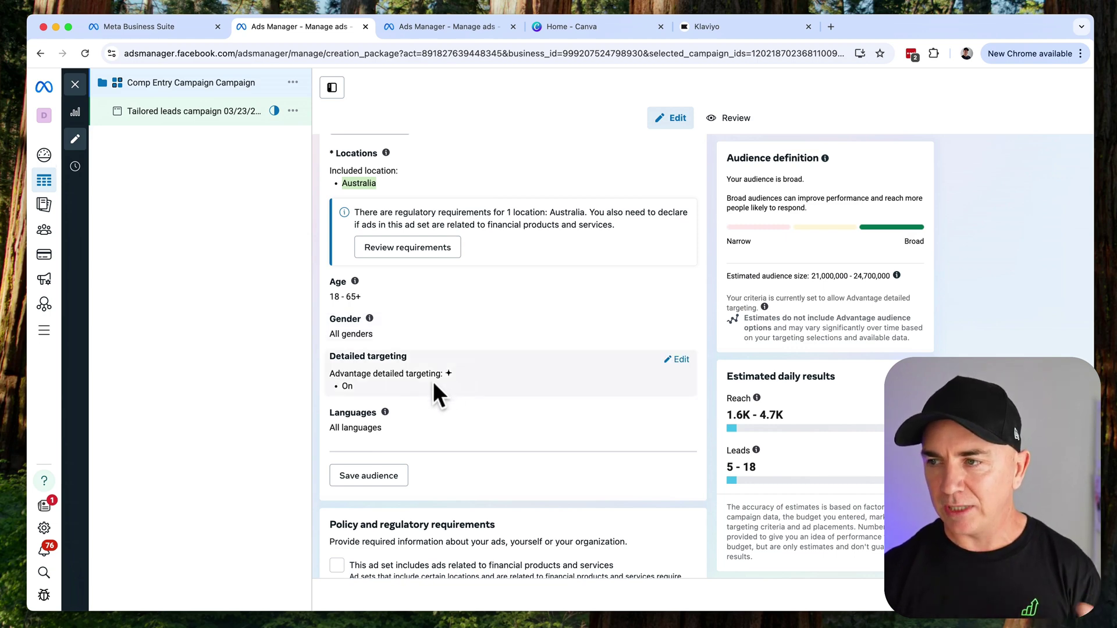
{"action": "scroll", "coordinate": [481, 379], "scroll_direction": "down", "scroll_amount": 2}
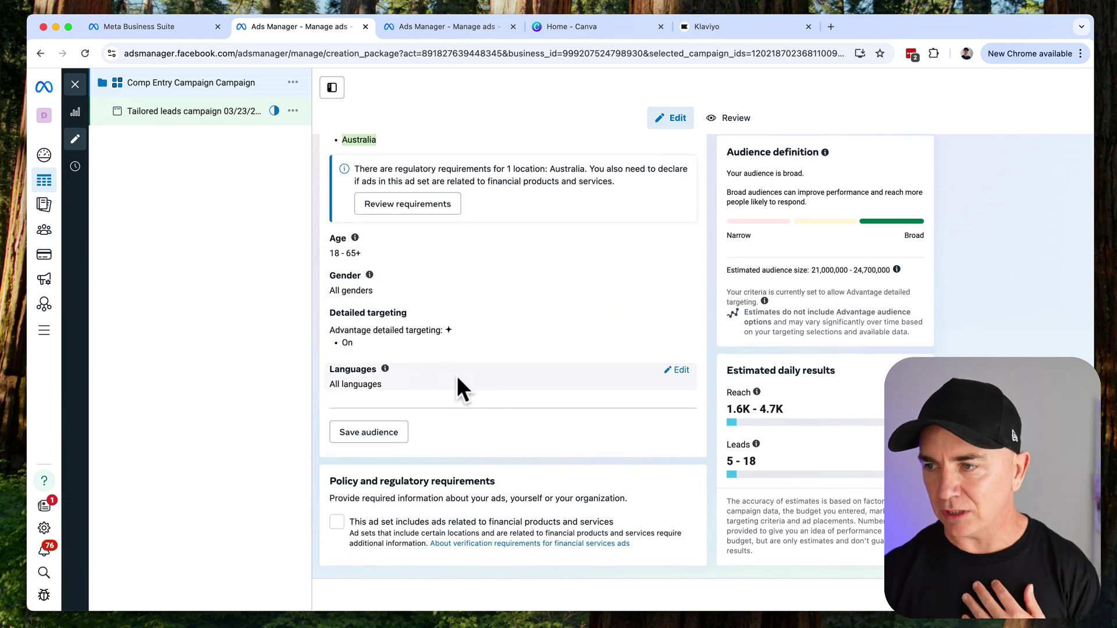
Rename the ad to 'Comp Ad 1'.
{"action": "left_click", "coordinate": [1047, 595]}
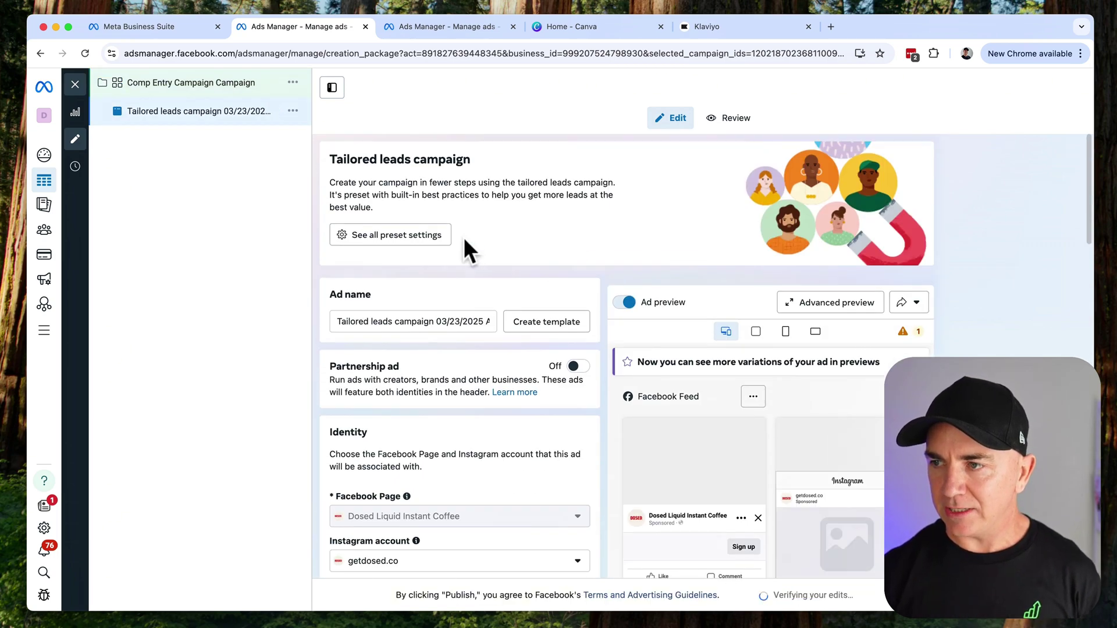
{"action": "triple_click", "coordinate": [381, 322]}
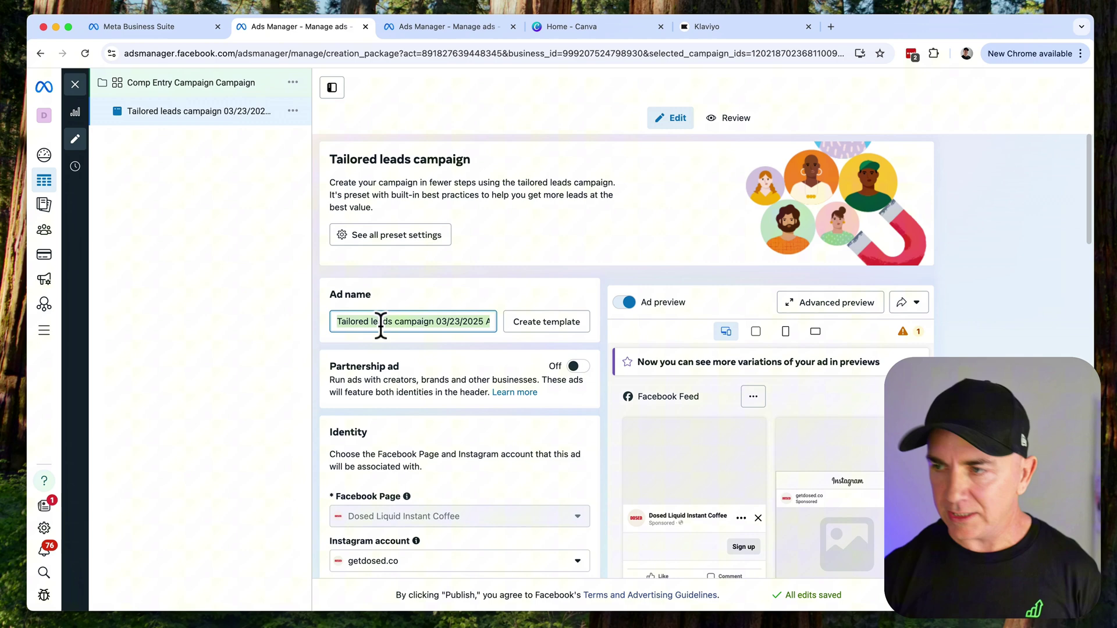
{"action": "type", "text": "Comp Ad 1"}
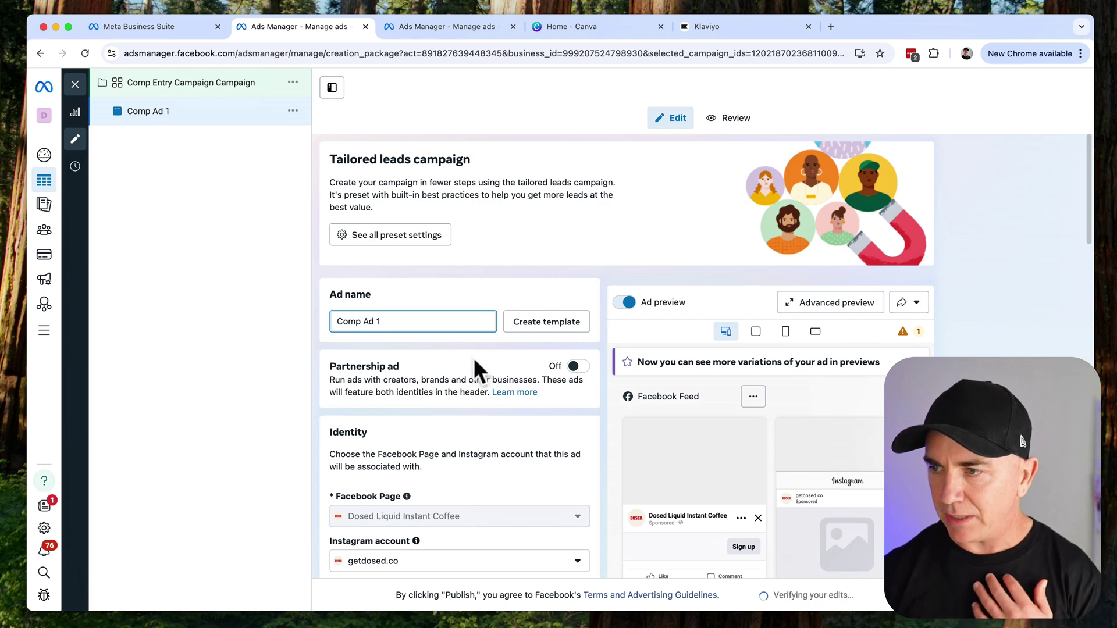
Uncheck Multi-advertiser ads, keeping the DEMO - Dosed Comp instant form selected.
{"action": "scroll", "coordinate": [473, 358], "scroll_direction": "down", "scroll_amount": 3}
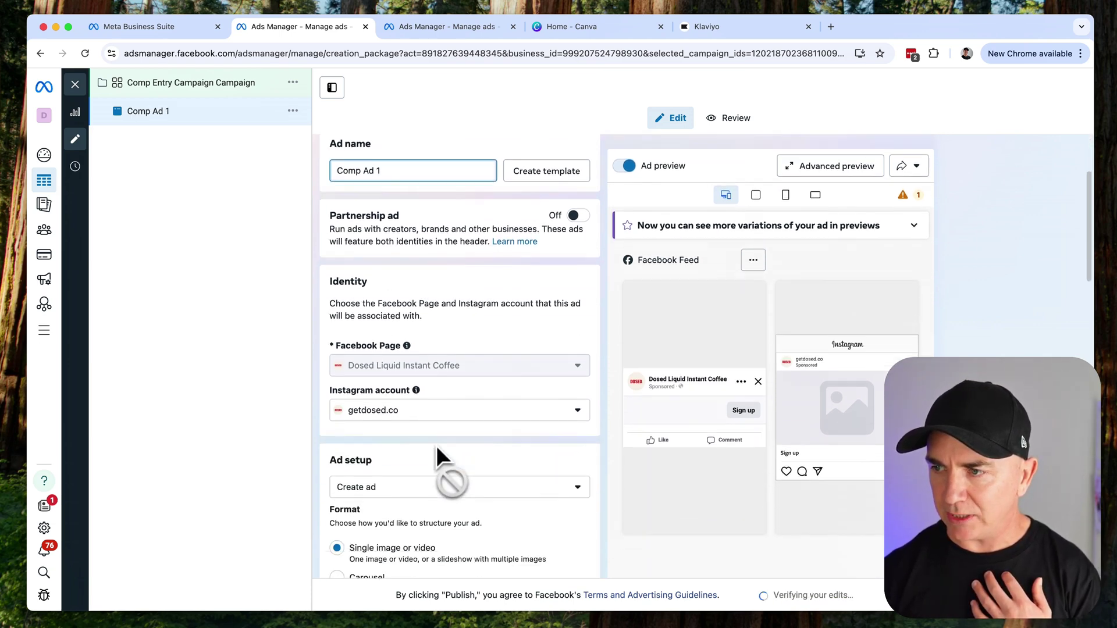
{"action": "scroll", "coordinate": [435, 444], "scroll_direction": "down", "scroll_amount": 5}
{"action": "scroll", "coordinate": [442, 349], "scroll_direction": "down", "scroll_amount": 3}
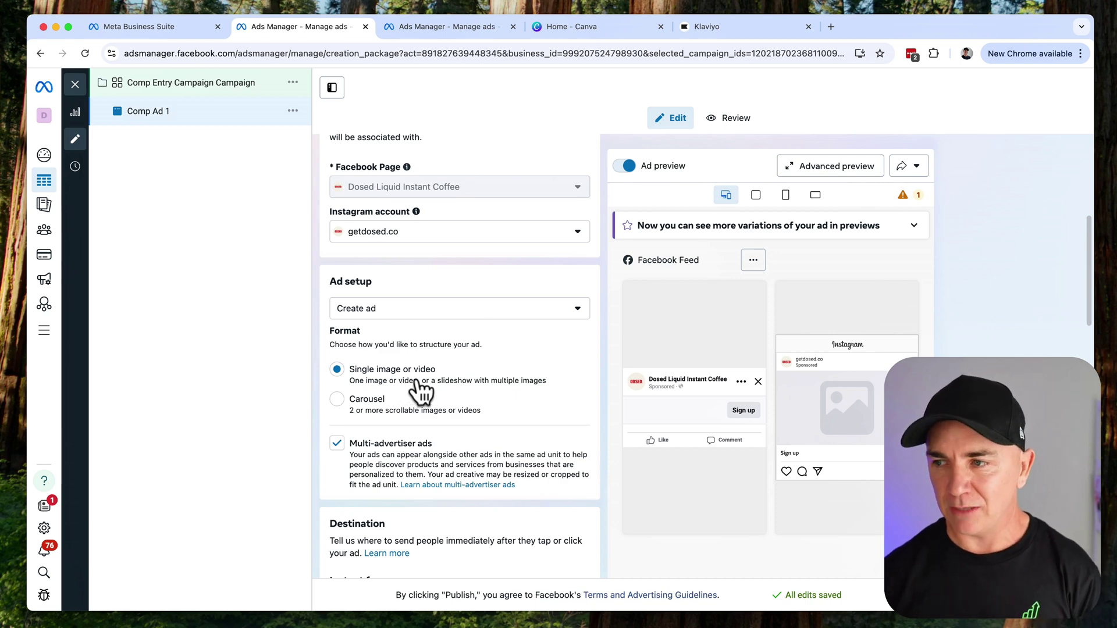
{"action": "scroll", "coordinate": [424, 399], "scroll_direction": "down", "scroll_amount": 1}
{"action": "left_click", "coordinate": [337, 412]}
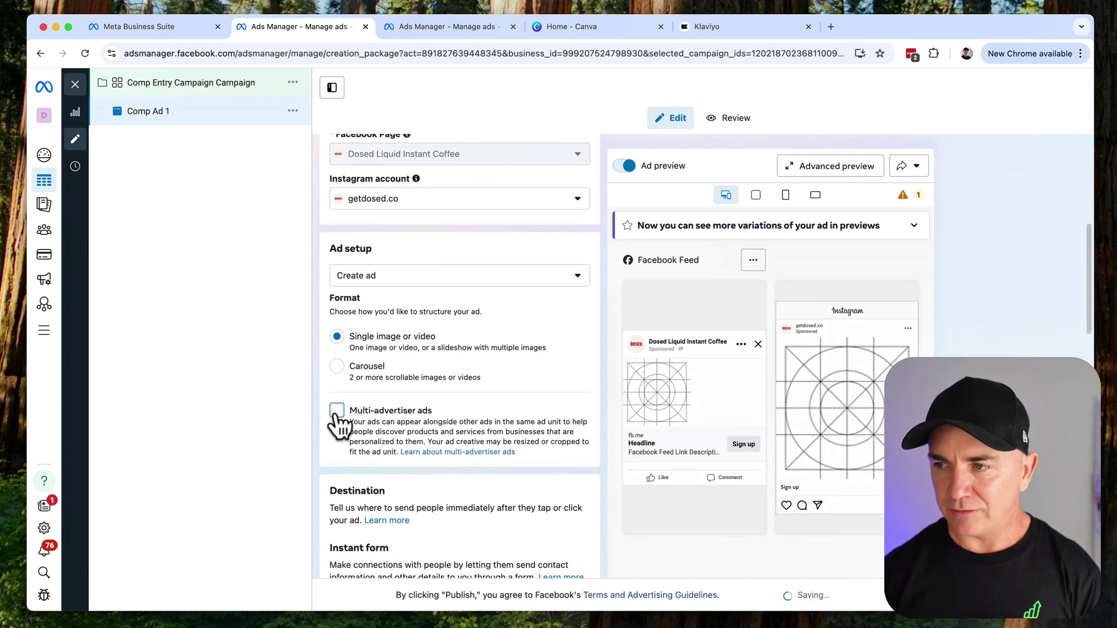
{"action": "scroll", "coordinate": [376, 399], "scroll_direction": "down", "scroll_amount": 5}
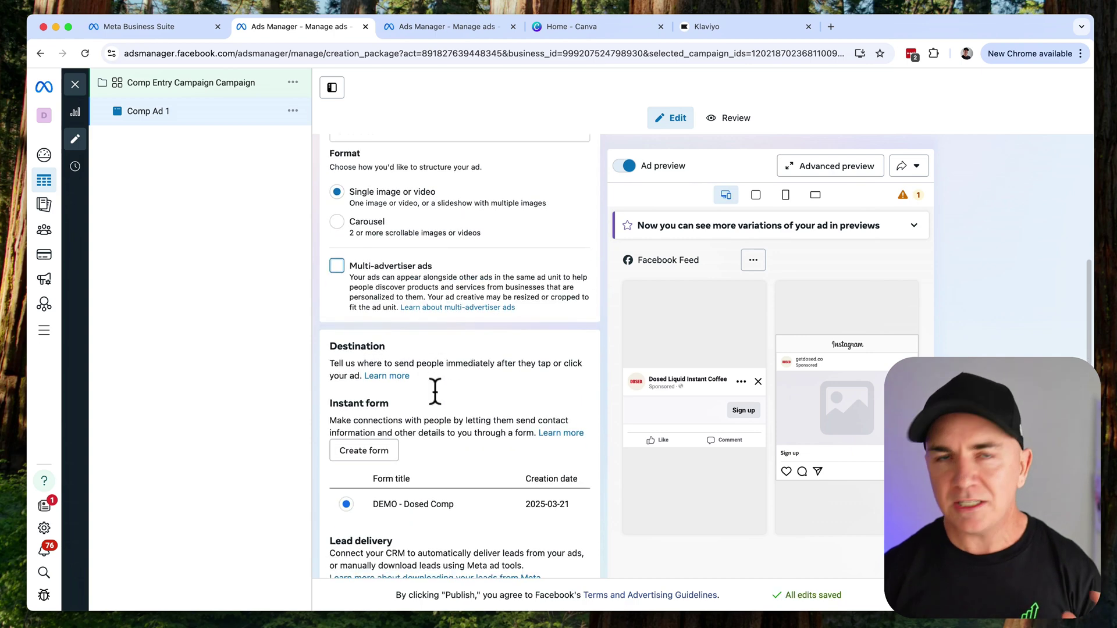
{"action": "scroll", "coordinate": [434, 392], "scroll_direction": "down", "scroll_amount": 1}
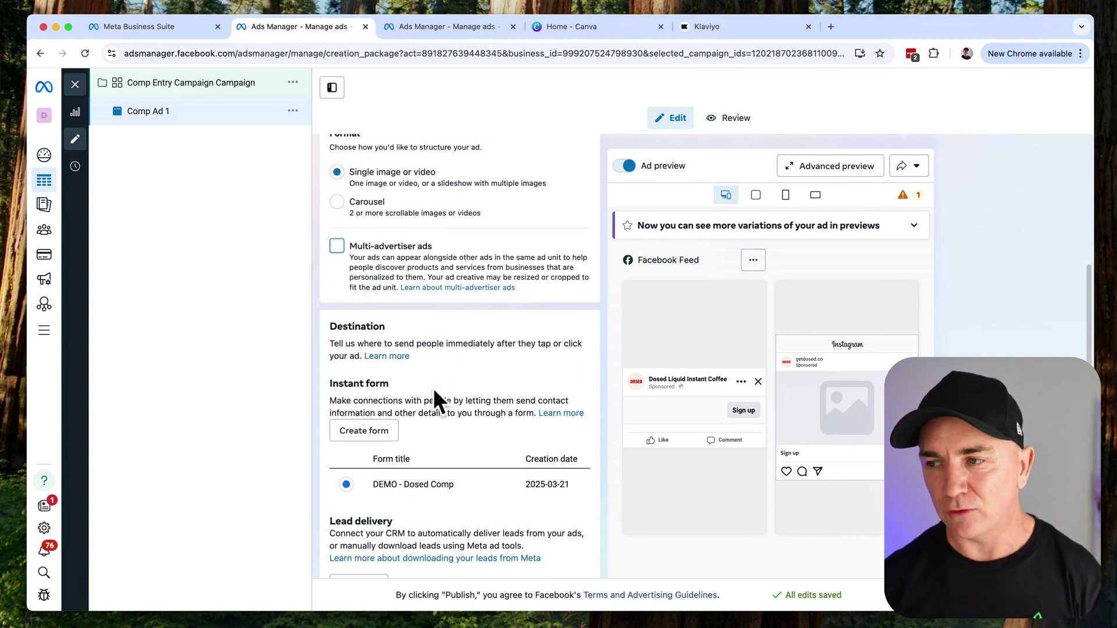
{"action": "scroll", "coordinate": [433, 388], "scroll_direction": "down", "scroll_amount": 2}
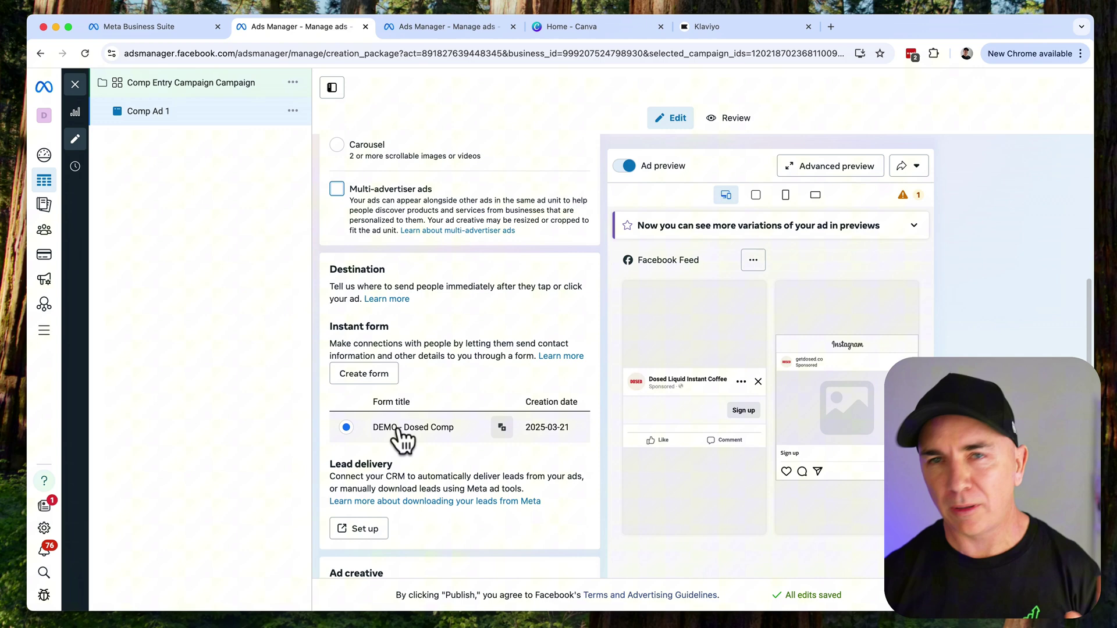
Create a new More volume instant form named 'Comp Entry Form'.
{"action": "left_click", "coordinate": [368, 377]}
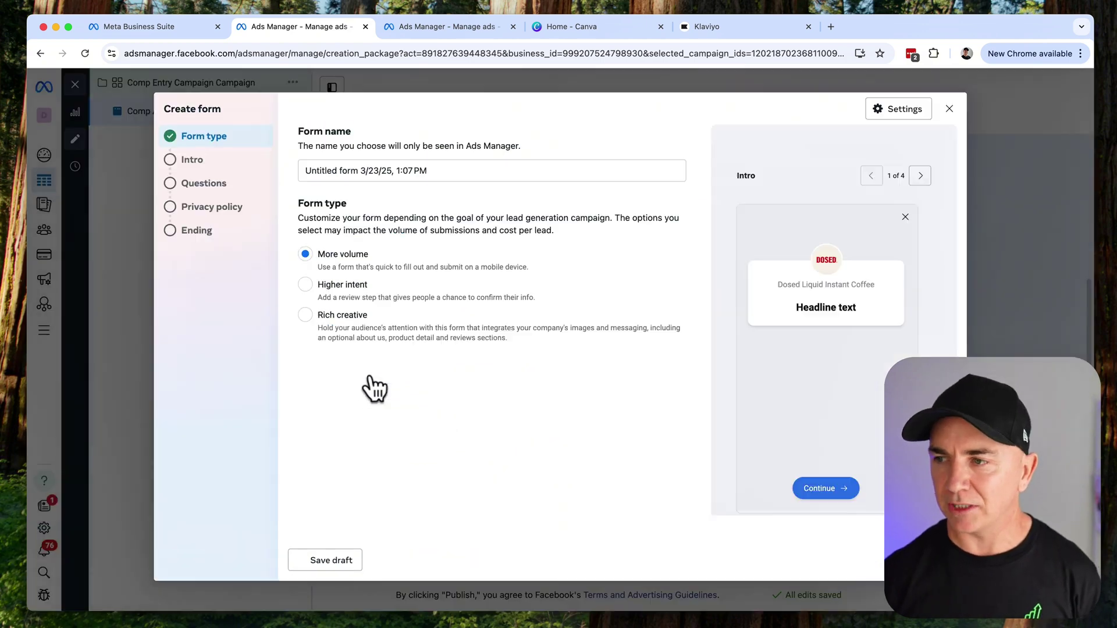
{"action": "triple_click", "coordinate": [472, 172]}
{"action": "type", "text": "Com"}
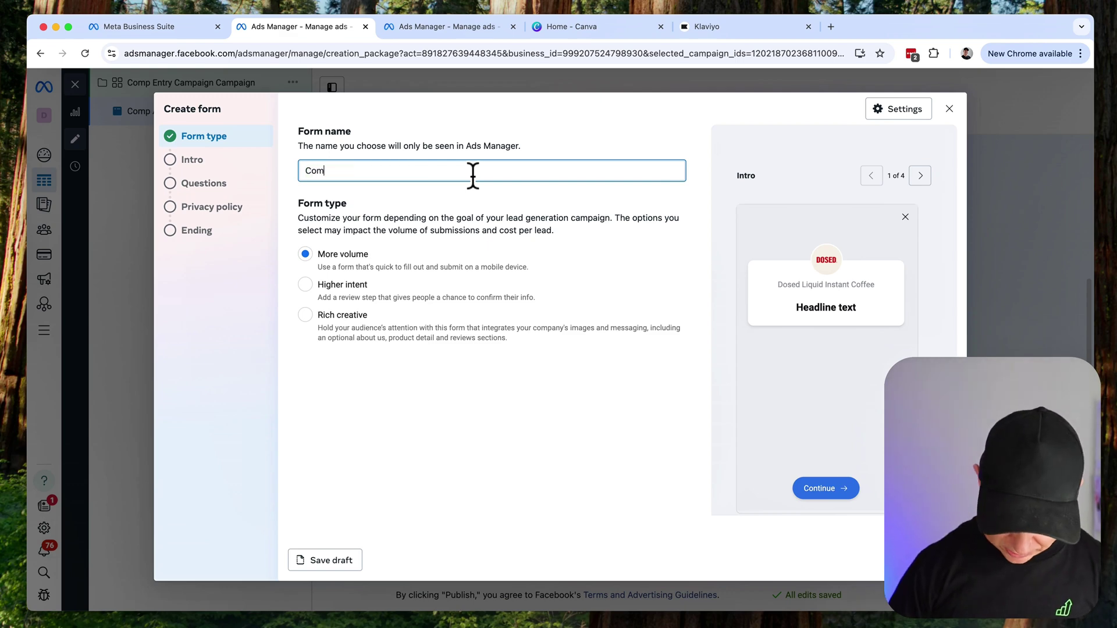
{"action": "type", "text": "p Entry Form"}
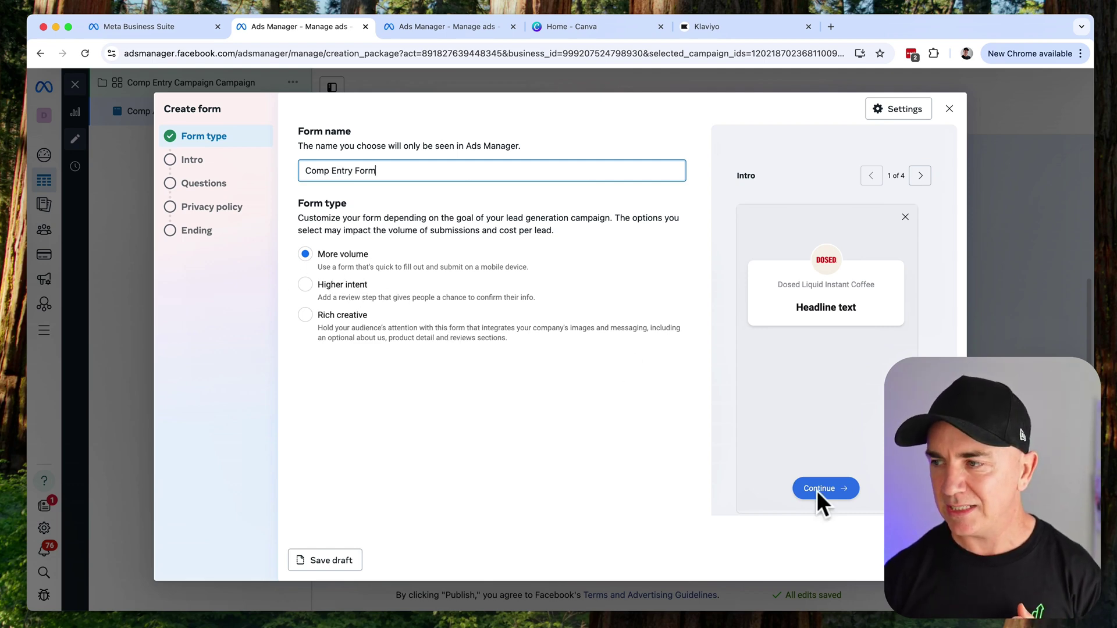
Enter the greeting headline 'Enter to win a month worth of free coffee' and a draw-entry description.
{"action": "left_click", "coordinate": [939, 560]}
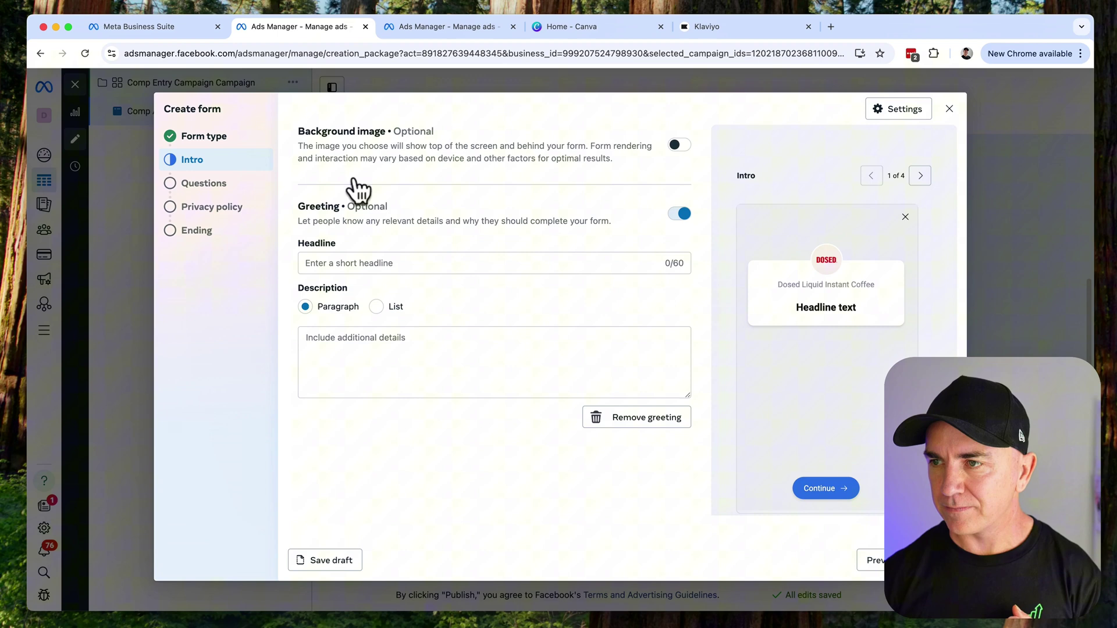
{"action": "left_click", "coordinate": [414, 257]}
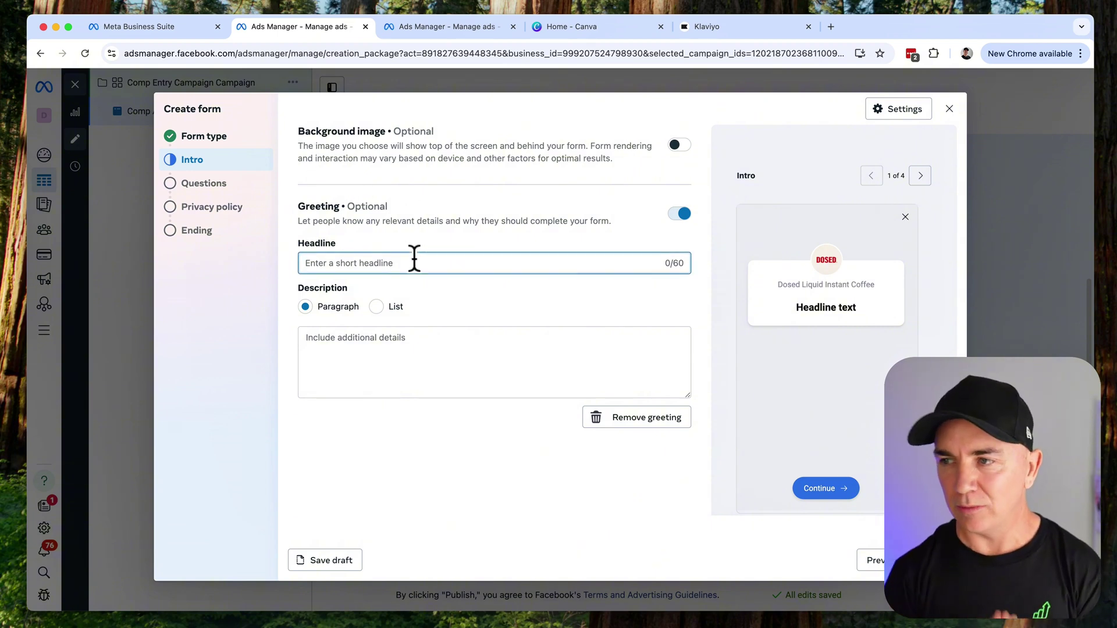
{"action": "type", "text": "Enter to"}
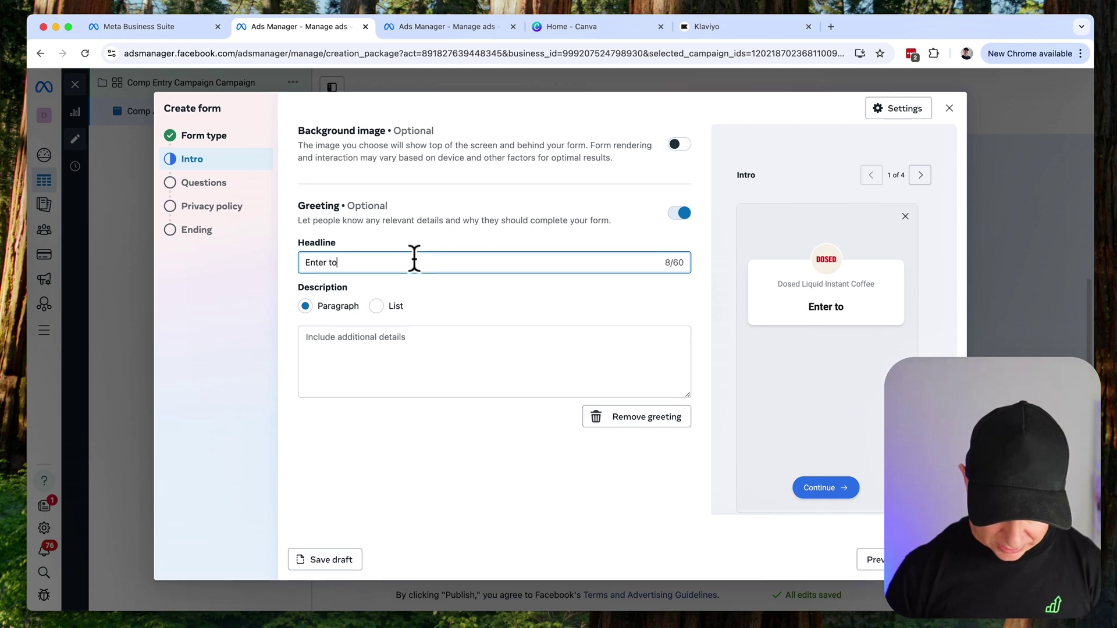
{"action": "type", "text": " win a m"}
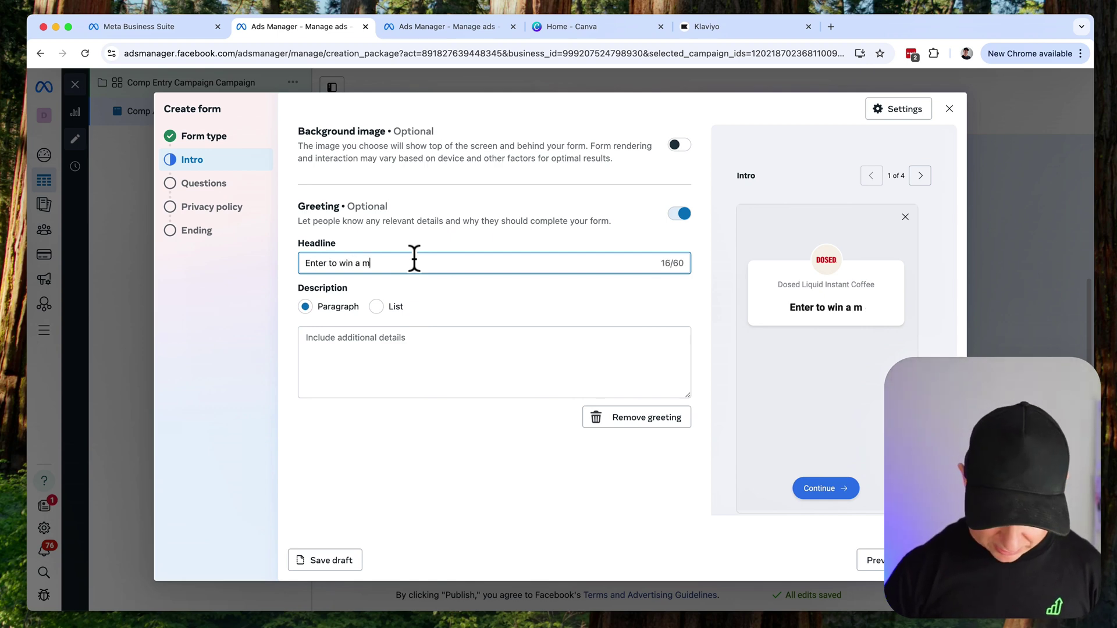
{"action": "type", "text": "onth worth of "}
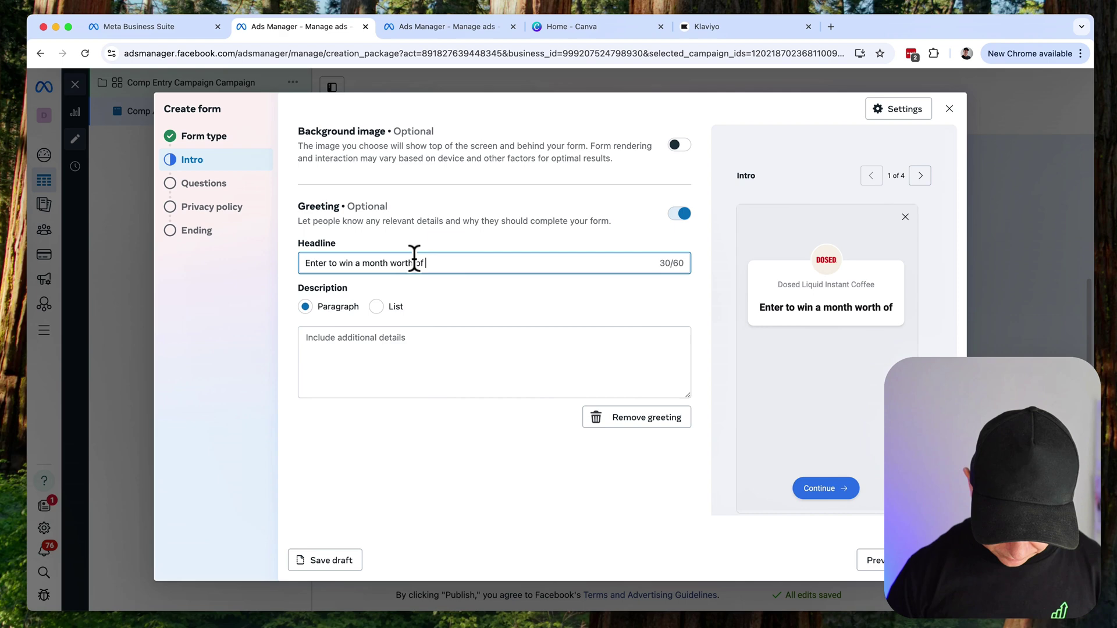
{"action": "type", "text": "free coffeee"}
{"action": "left_click", "coordinate": [434, 332]}
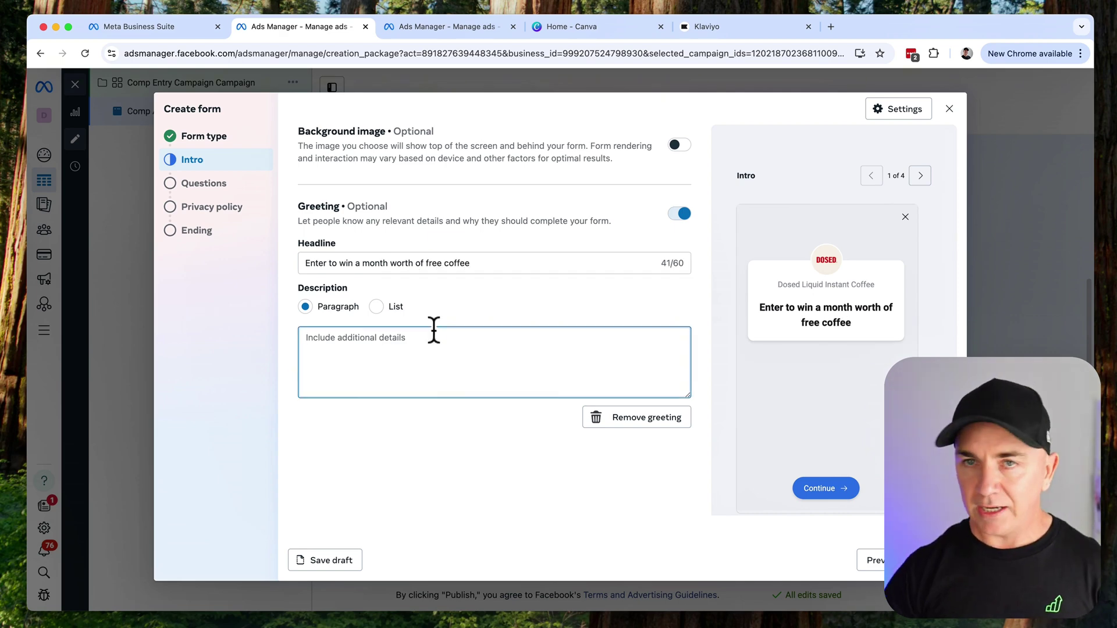
{"action": "type", "text": "E"}
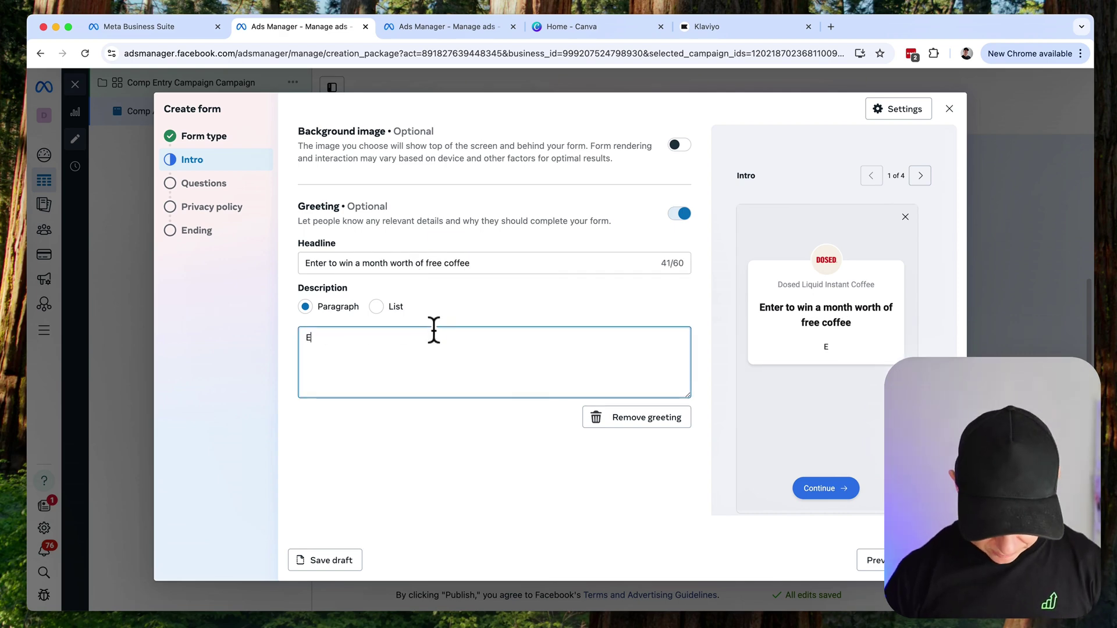
{"action": "type", "text": "nter your details to go into the draw "}
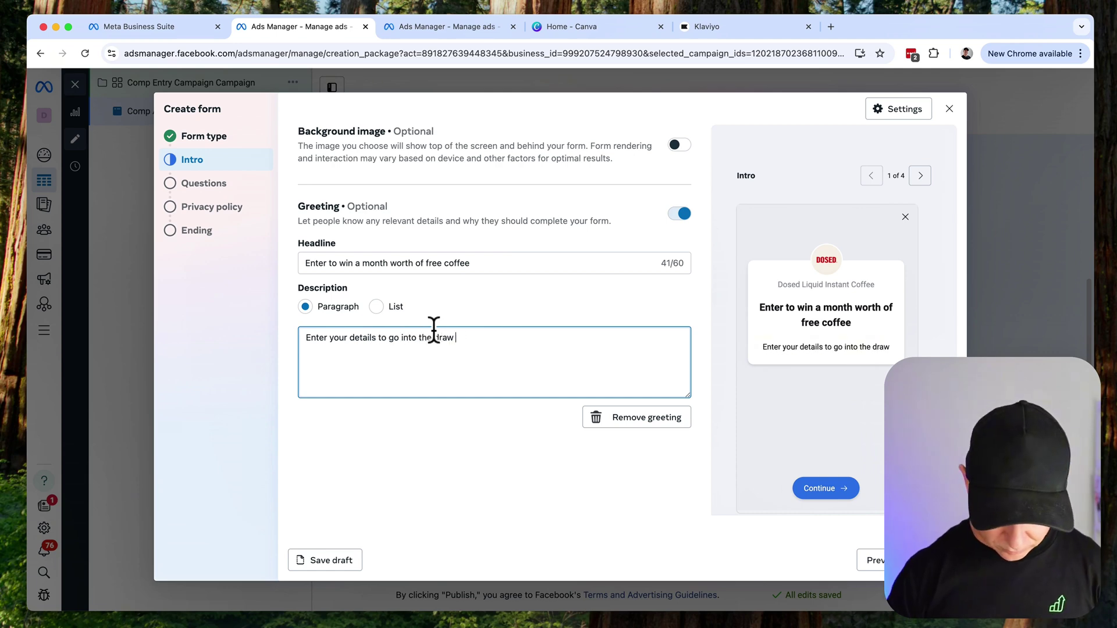
{"action": "type", "text": "to win a month worth of coffee"}
{"action": "left_click", "coordinate": [759, 307]}
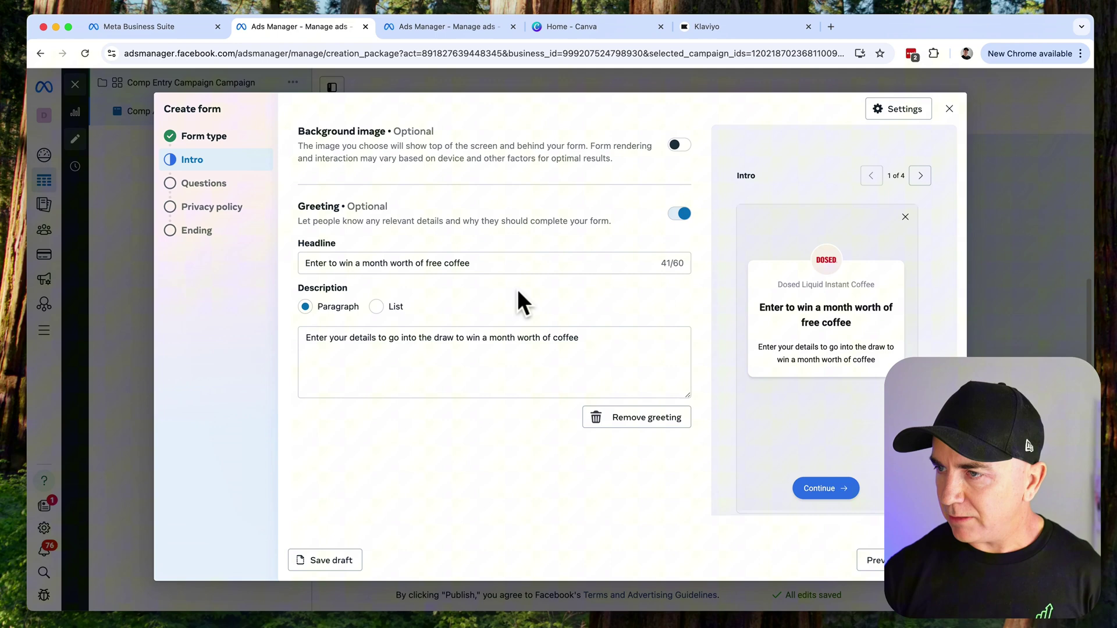
Edit the greeting headline to read "Win a month's supply coffee!".
{"action": "left_click_drag", "start_coordinate": [339, 263], "coordinate": [209, 256]}
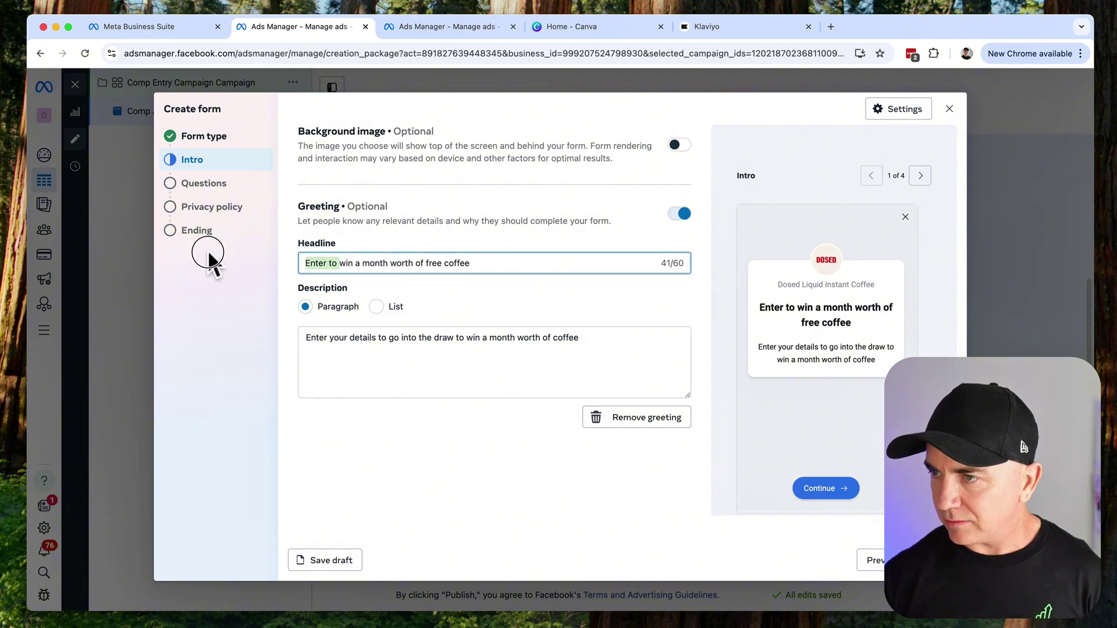
{"action": "key", "text": "BackSpace"}
{"action": "key", "text": "Delete"}
{"action": "type", "text": "W"}
{"action": "double_click", "coordinate": [364, 263]}
{"action": "key", "text": "BackSpace"}
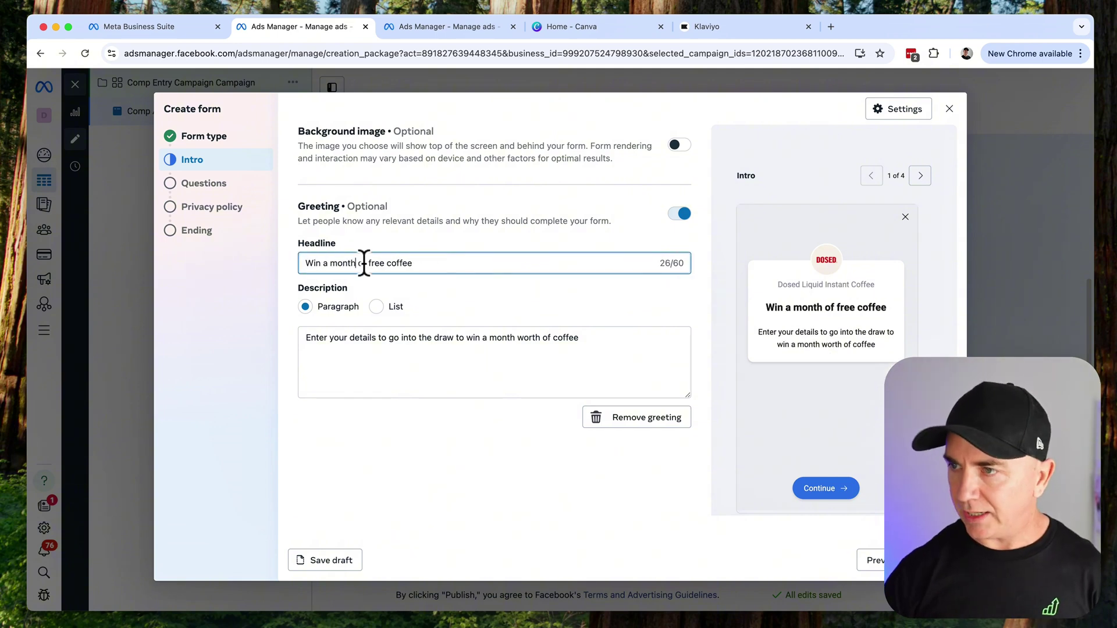
{"action": "type", "text": "'s supply"}
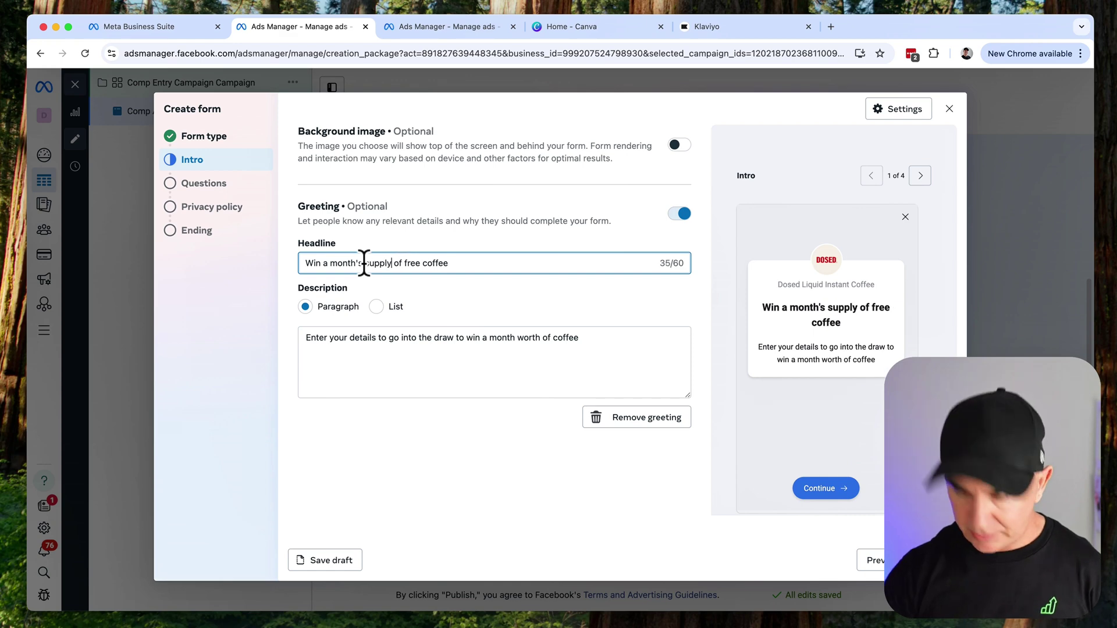
{"action": "key", "text": "Delete"}
{"action": "key", "text": "Delete"}
{"action": "key", "text": "Delete"}
{"action": "key", "text": "Delete"}
{"action": "key", "text": "Delete"}
{"action": "key", "text": "Delete"}
{"action": "key", "text": "Delete"}
{"action": "key", "text": "Delete"}
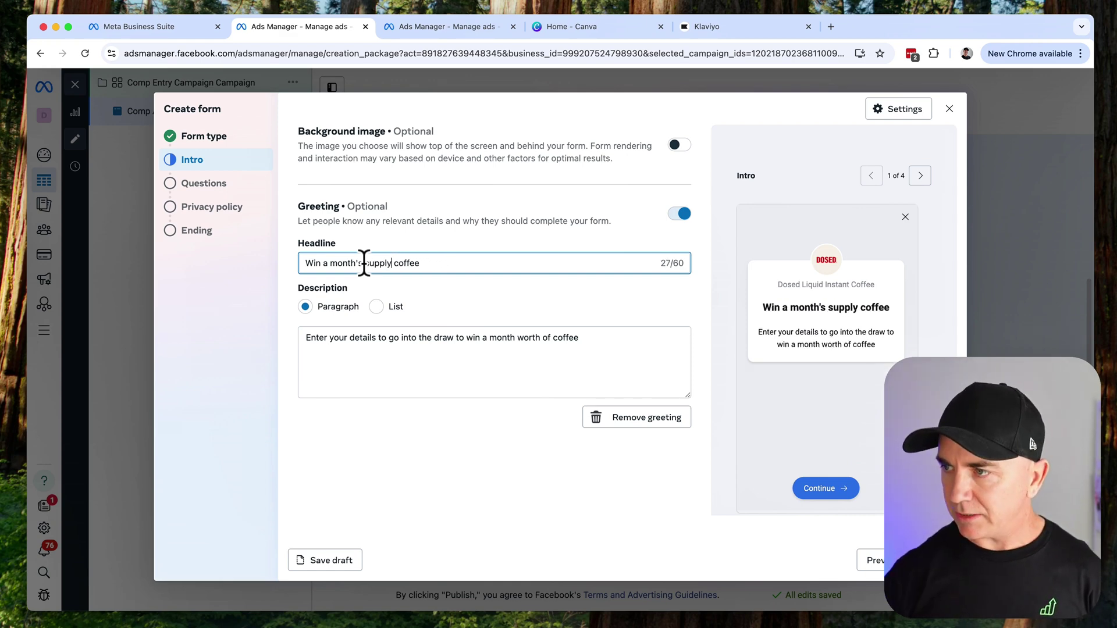
{"action": "left_click", "coordinate": [509, 263]}
{"action": "type", "text": "!"}
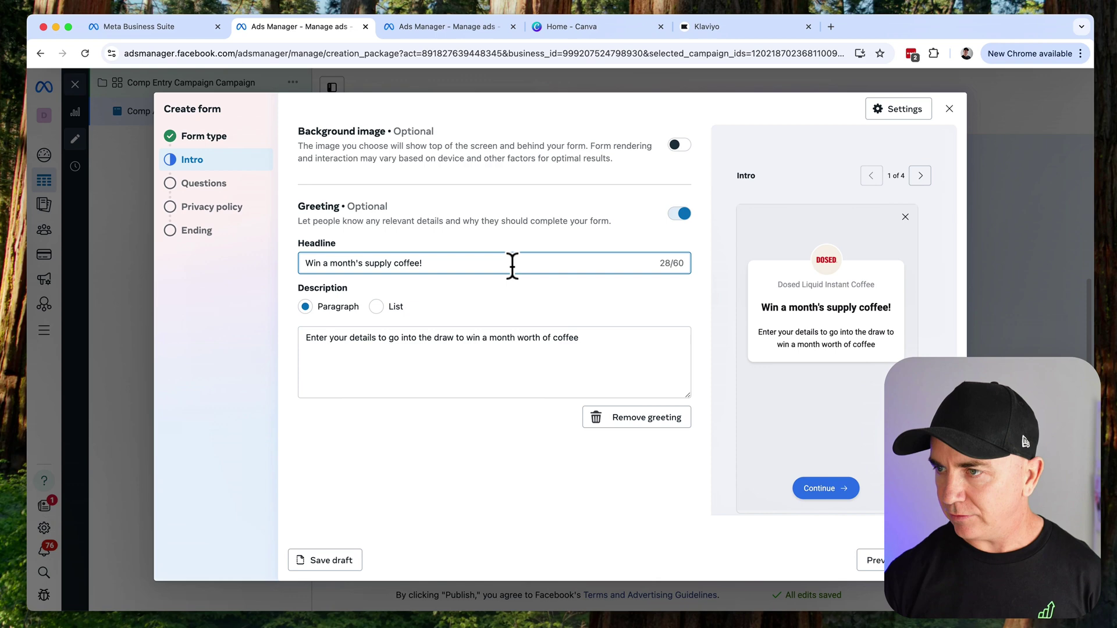
{"action": "left_click", "coordinate": [588, 344]}
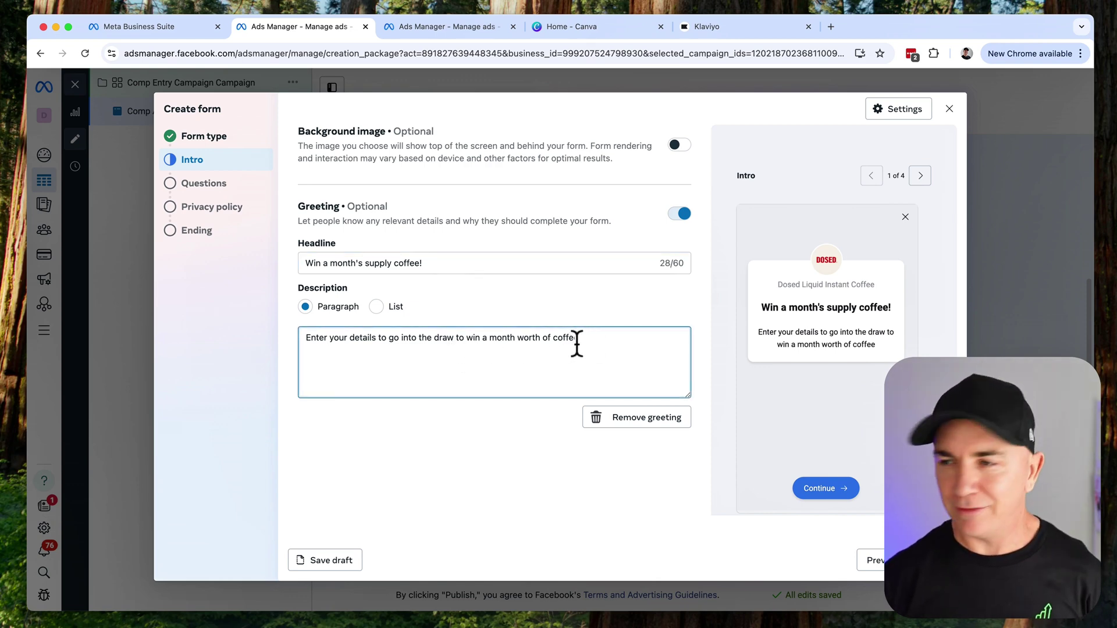
Add a winner-notice contact information description and move Full name above Email.
{"action": "left_click", "coordinate": [937, 561]}
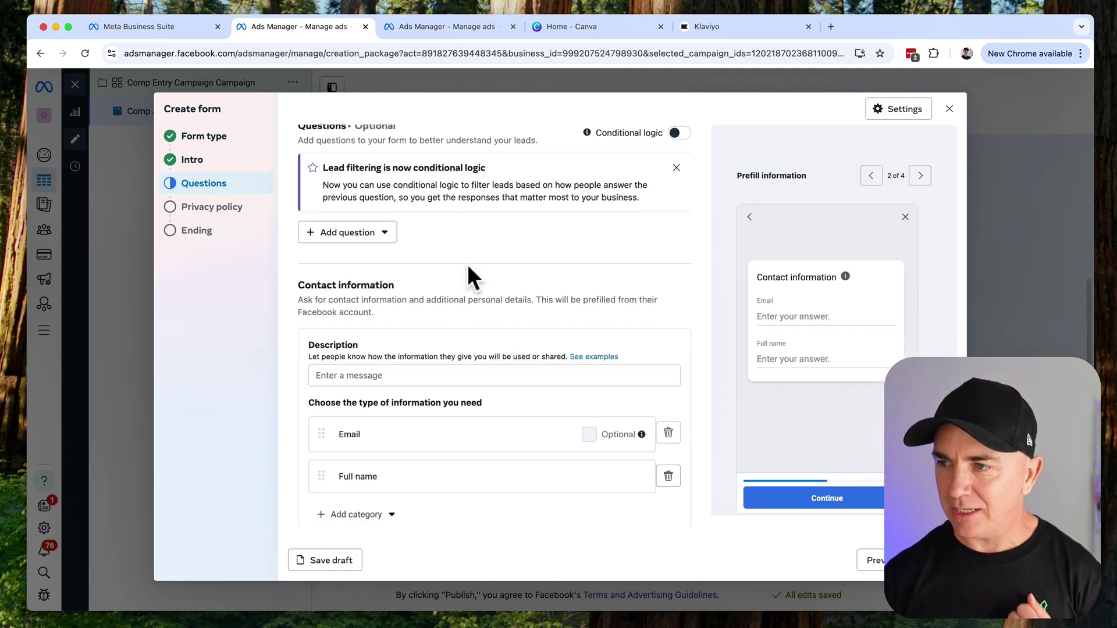
{"action": "scroll", "coordinate": [468, 270], "scroll_direction": "down", "scroll_amount": 1}
{"action": "left_click", "coordinate": [390, 358]}
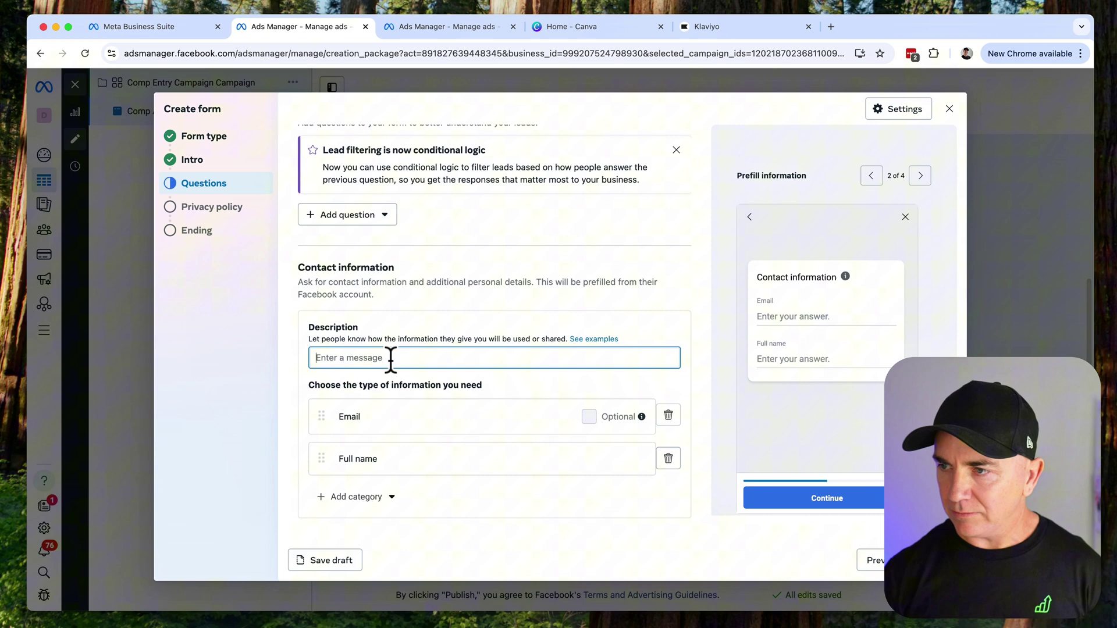
{"action": "type", "text": "Please provide as much"}
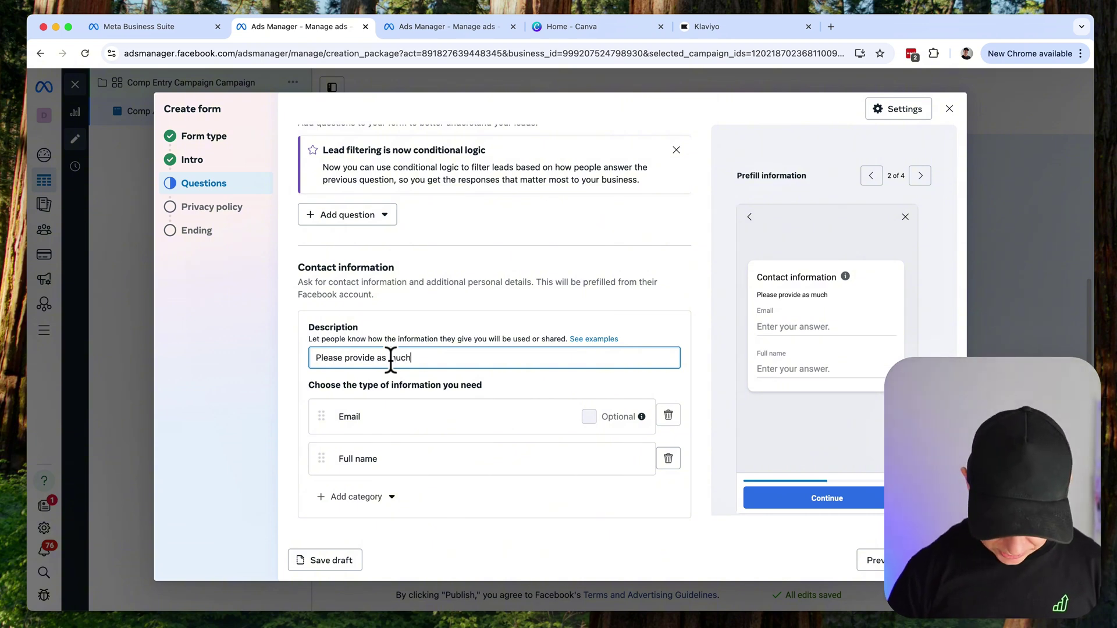
{"action": "type", "text": " detail  as possible so "}
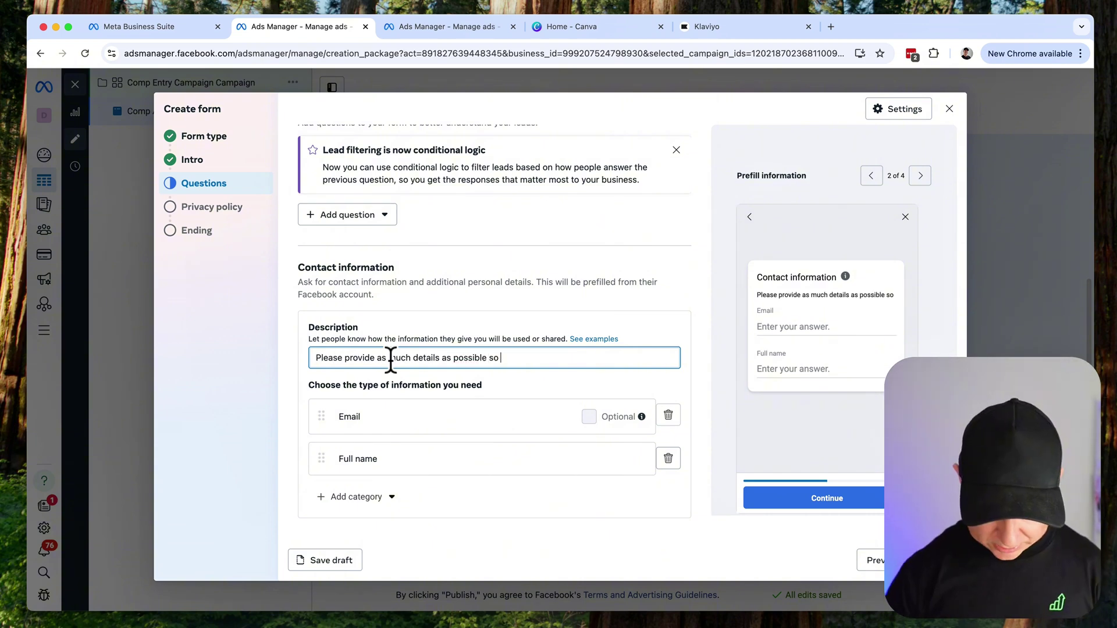
{"action": "type", "text": "that we can let you know if you are a winner!"}
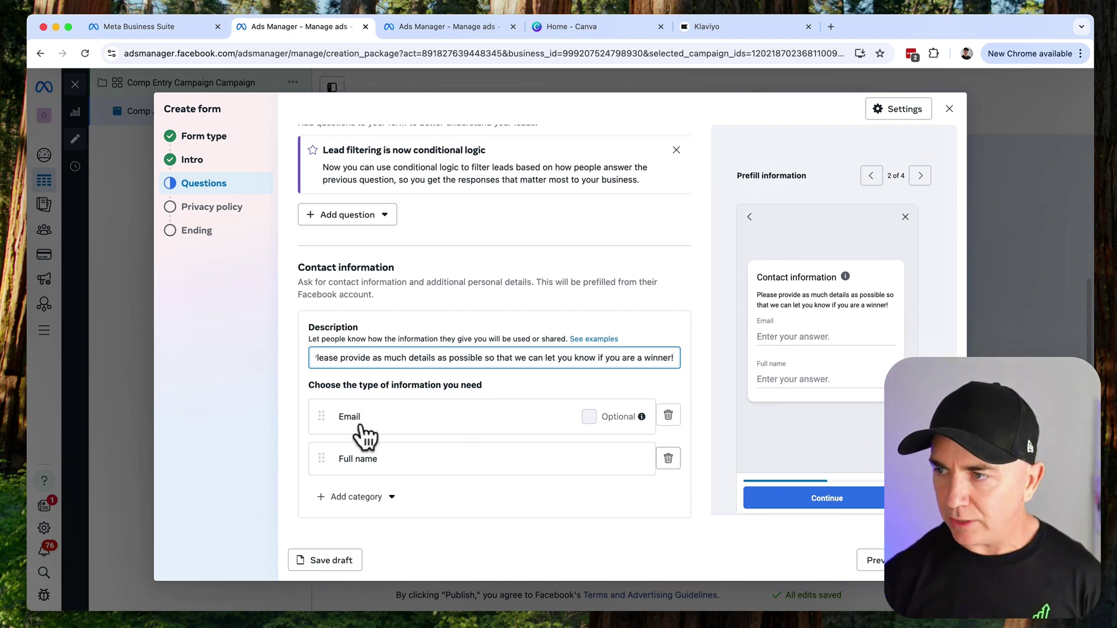
{"action": "left_click_drag", "start_coordinate": [322, 463], "coordinate": [324, 405]}
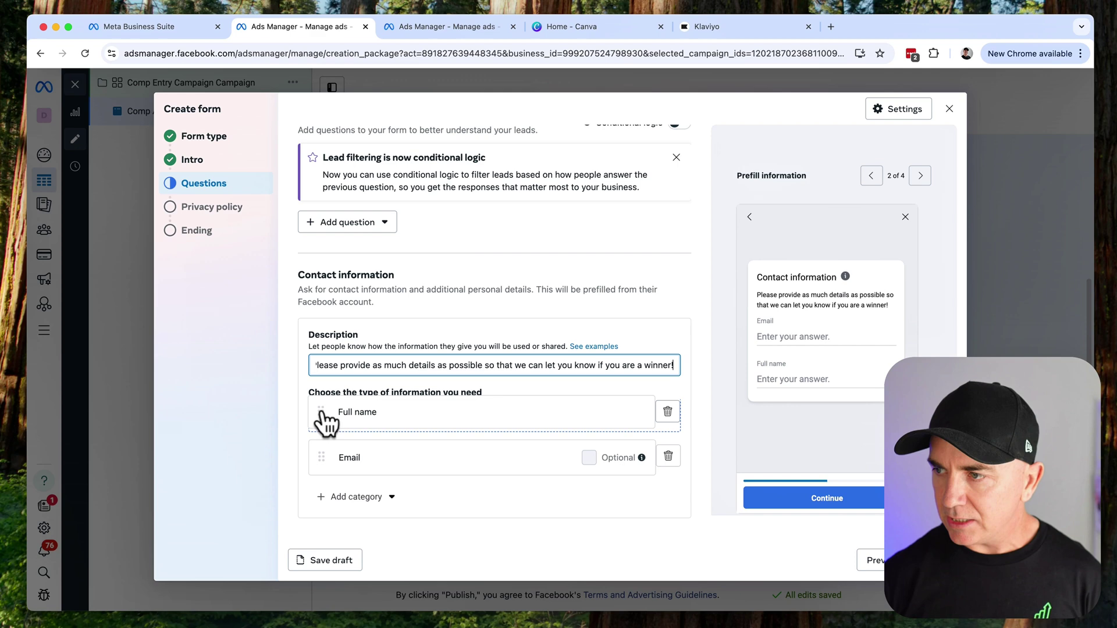
Add a Phone number contact field, then go to the Privacy policy step.
{"action": "left_click", "coordinate": [353, 505]}
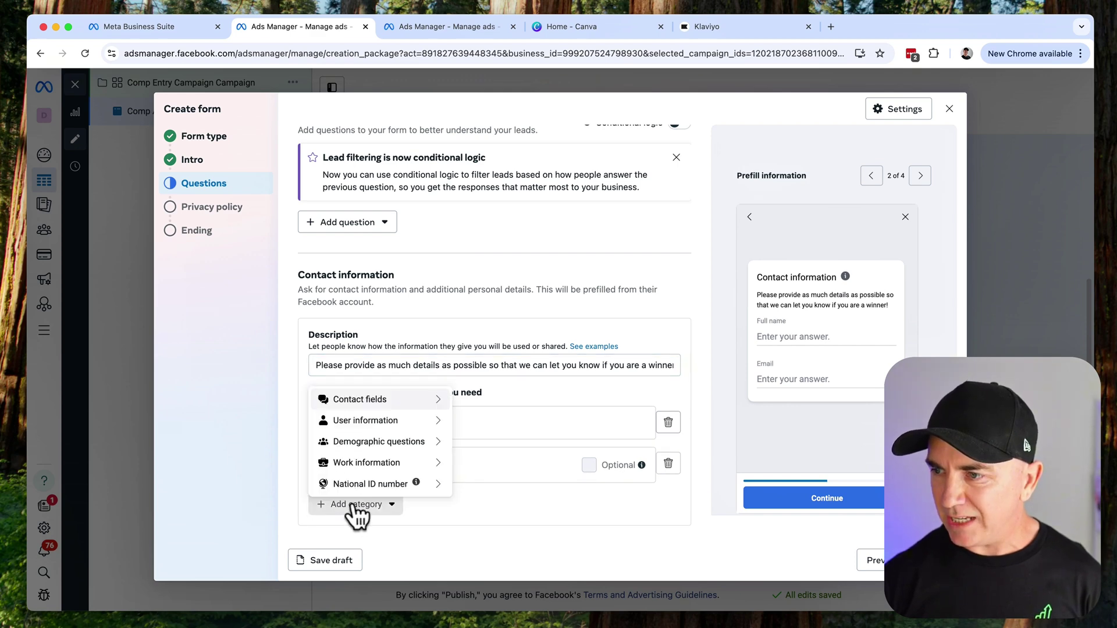
{"action": "mouse_move", "coordinate": [383, 399]}
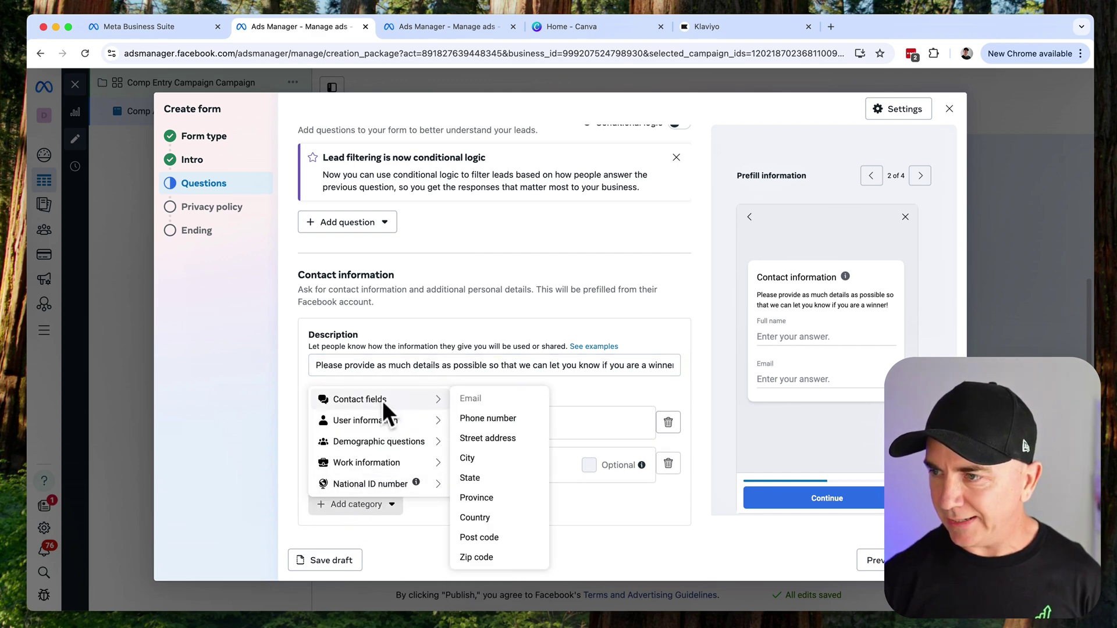
{"action": "left_click", "coordinate": [488, 418]}
{"action": "scroll", "coordinate": [419, 523], "scroll_direction": "down", "scroll_amount": 2}
{"action": "left_click", "coordinate": [385, 499]}
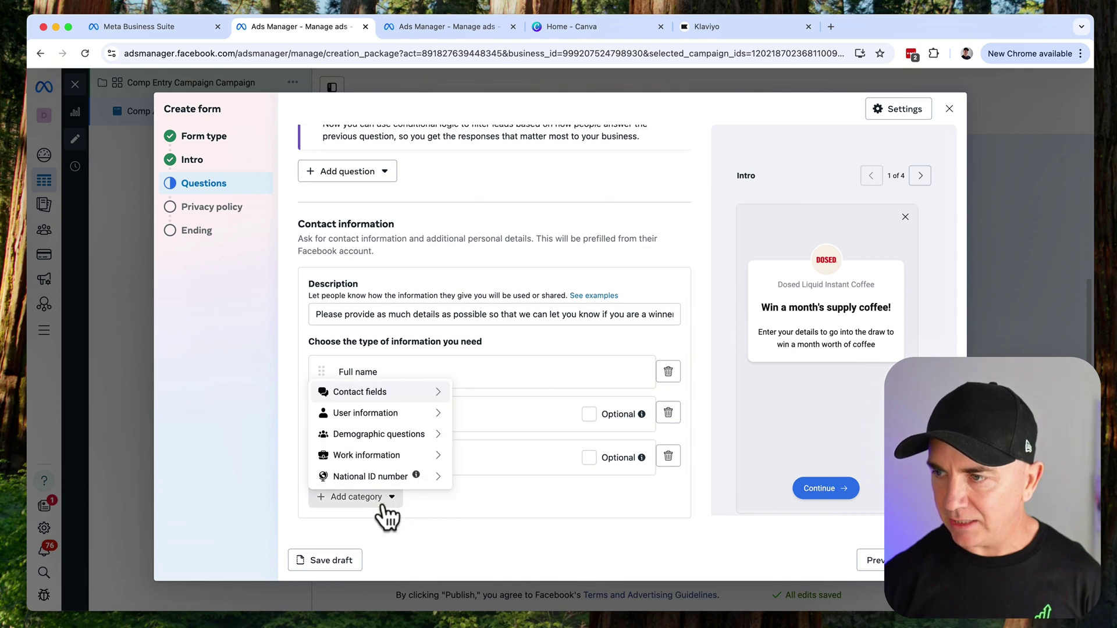
{"action": "mouse_move", "coordinate": [391, 452]}
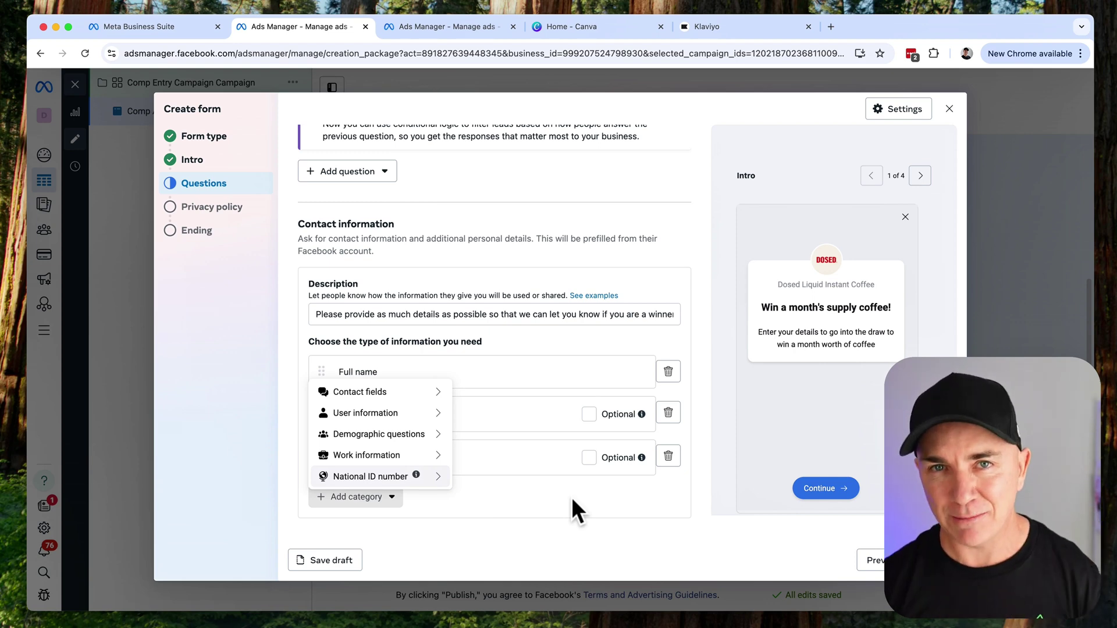
{"action": "left_click", "coordinate": [571, 497]}
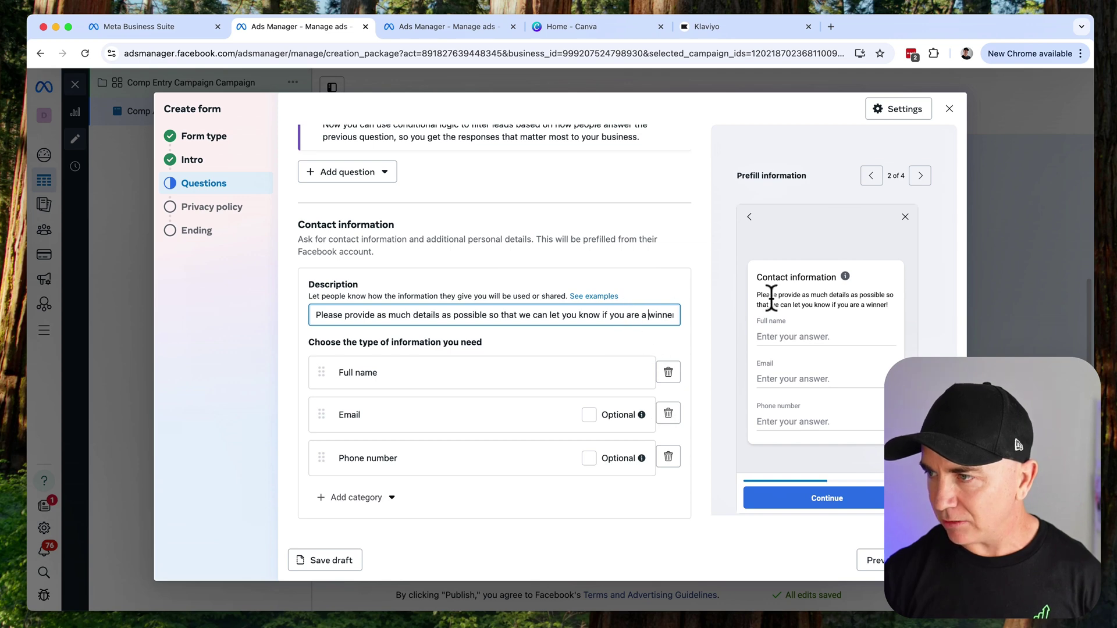
{"action": "left_click_drag", "start_coordinate": [760, 296], "coordinate": [863, 303]}
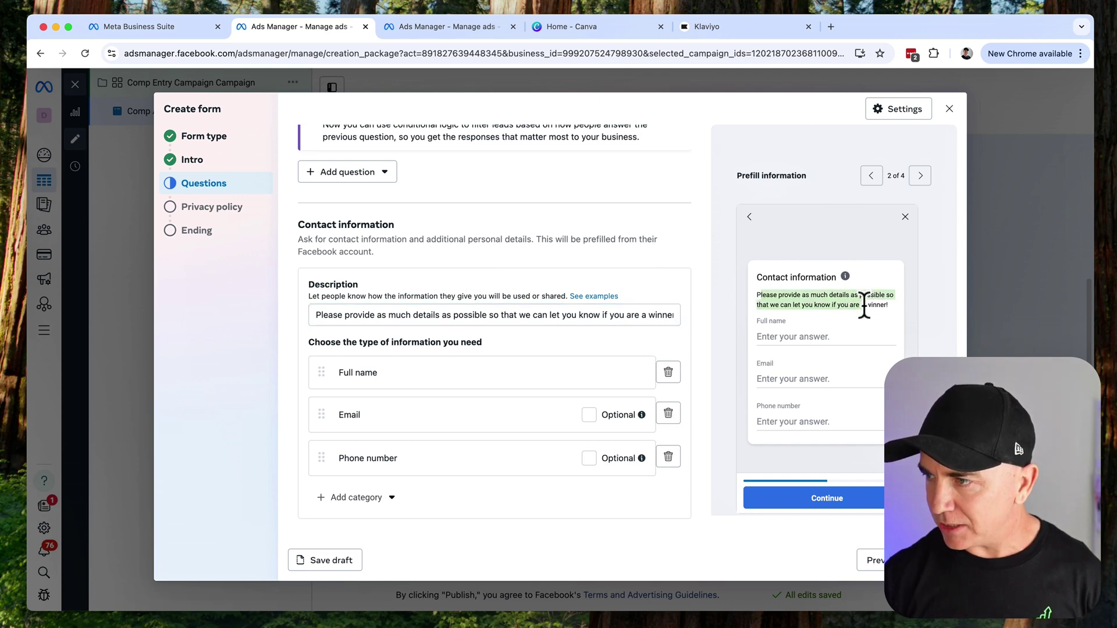
{"action": "left_click", "coordinate": [813, 336]}
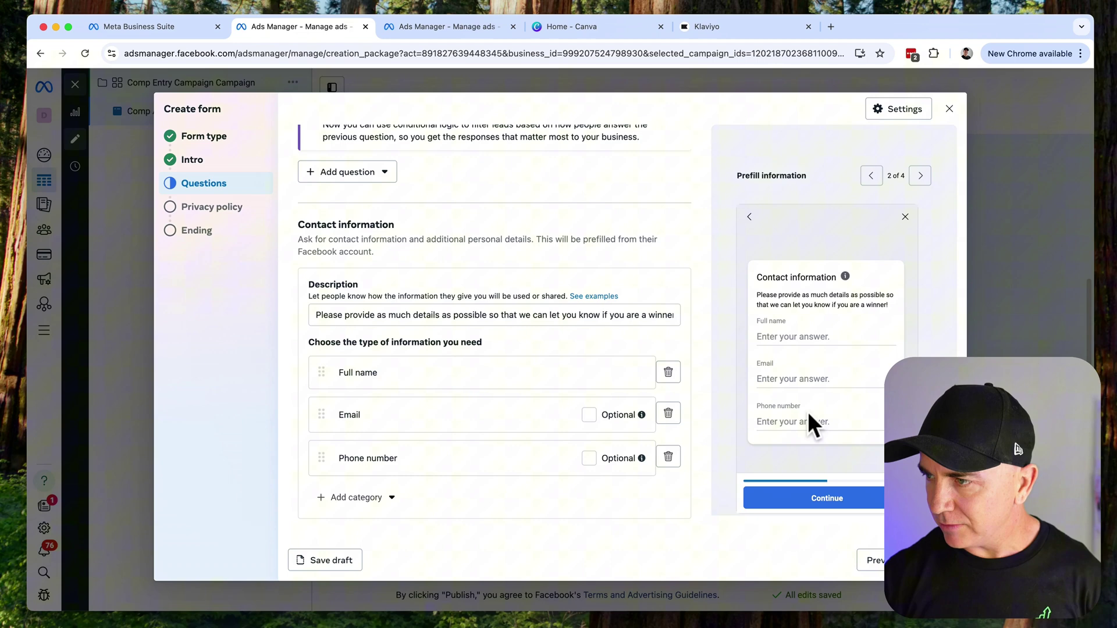
{"action": "scroll", "coordinate": [483, 410], "scroll_direction": "down", "scroll_amount": 1}
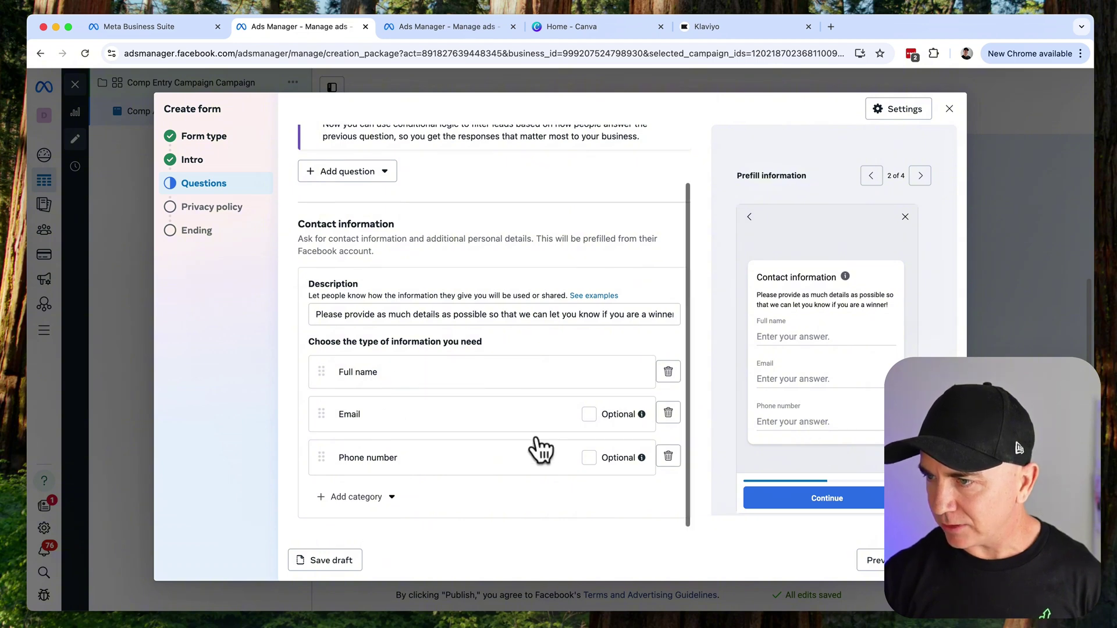
{"action": "left_click", "coordinate": [855, 495]}
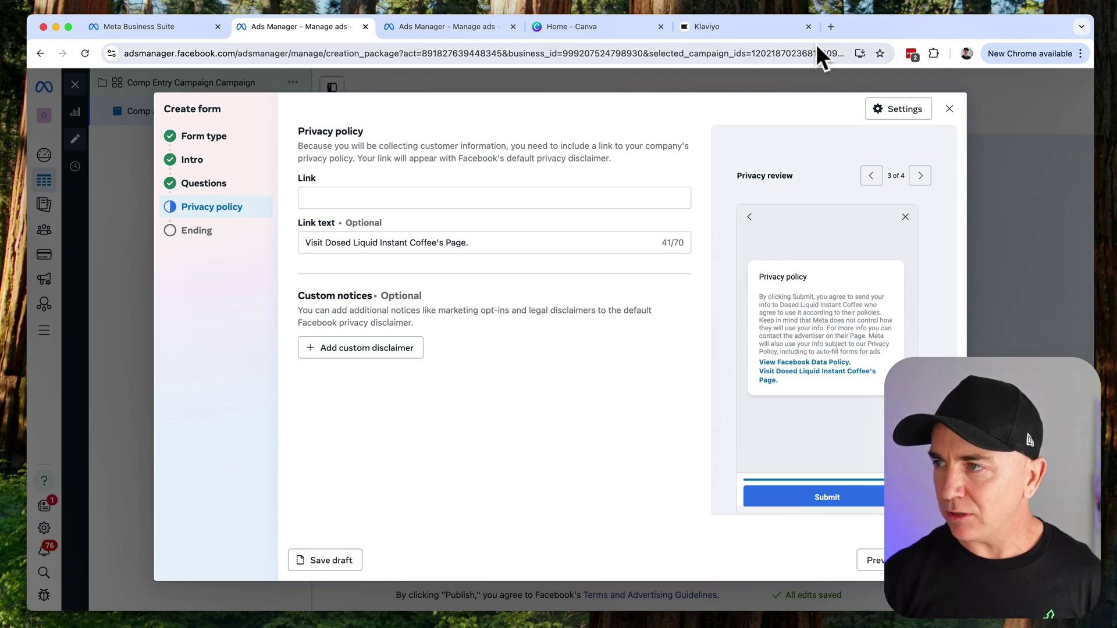
Set the privacy policy link to getdosed.co/policies/privacy-policy and advance to the Ending step.
{"action": "left_click", "coordinate": [831, 27]}
{"action": "type", "text": "get"}
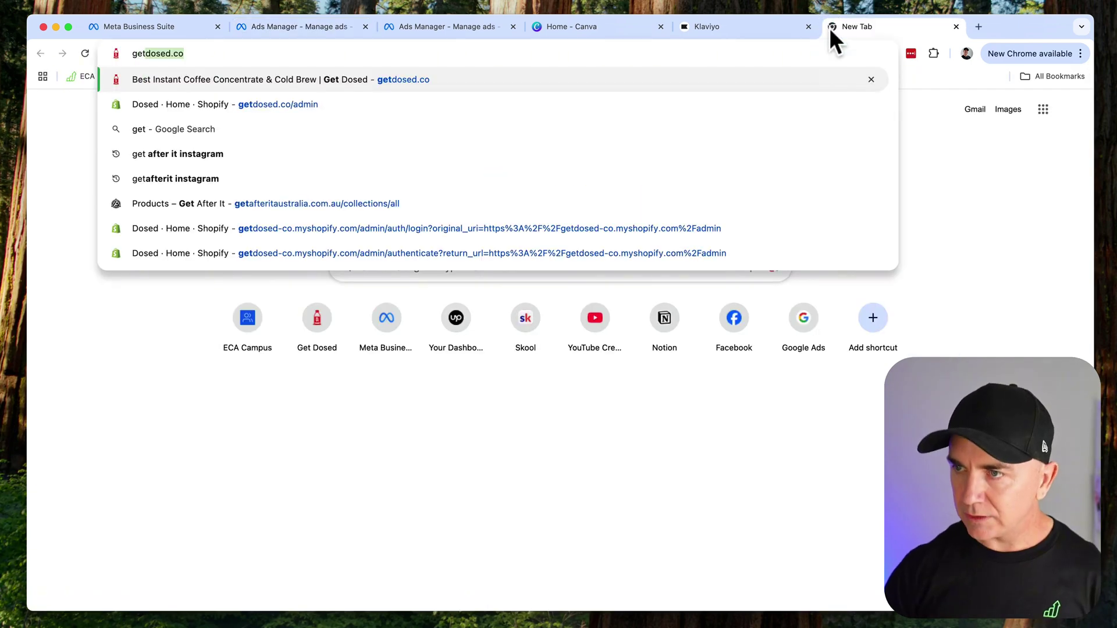
{"action": "key", "text": "Return"}
{"action": "scroll", "coordinate": [595, 326], "scroll_direction": "down", "scroll_amount": 20}
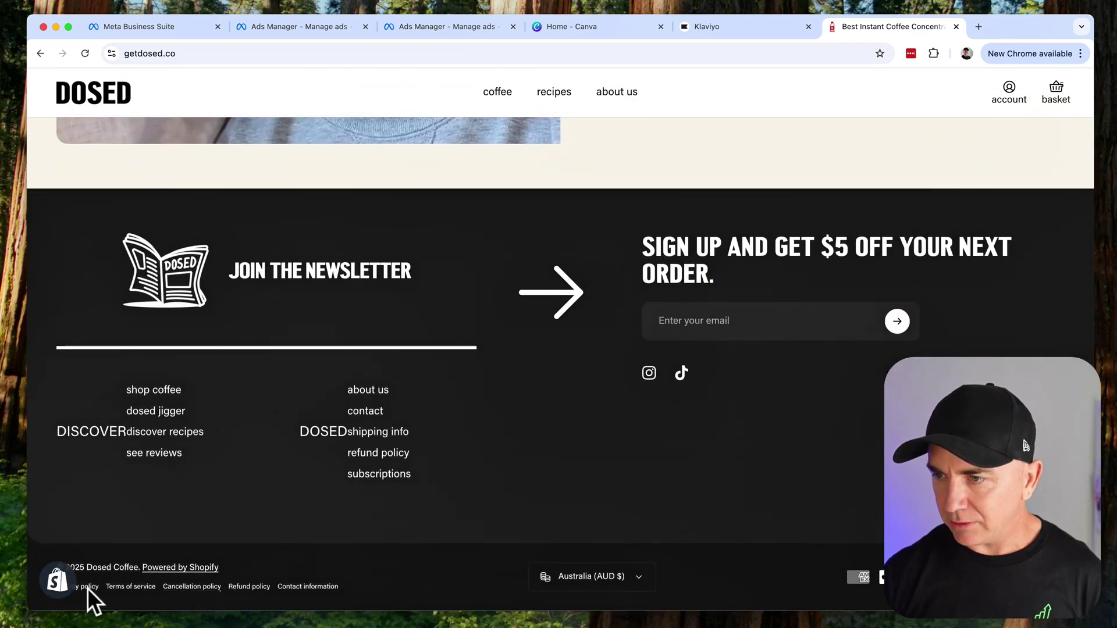
{"action": "left_click", "coordinate": [88, 589]}
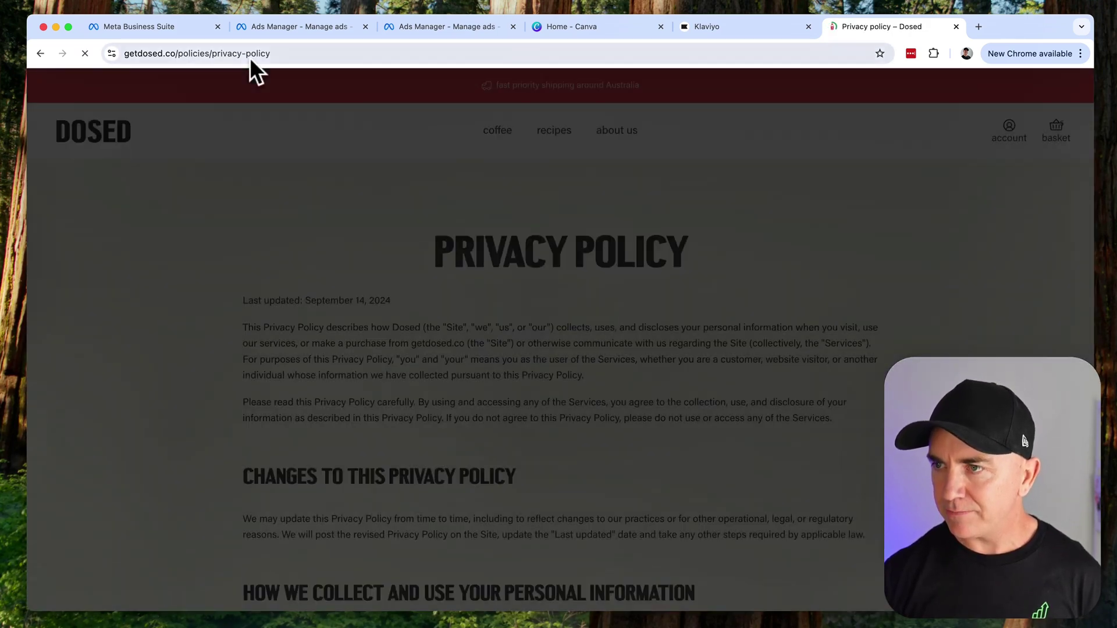
{"action": "left_click", "coordinate": [250, 53]}
{"action": "key", "text": "super+c"}
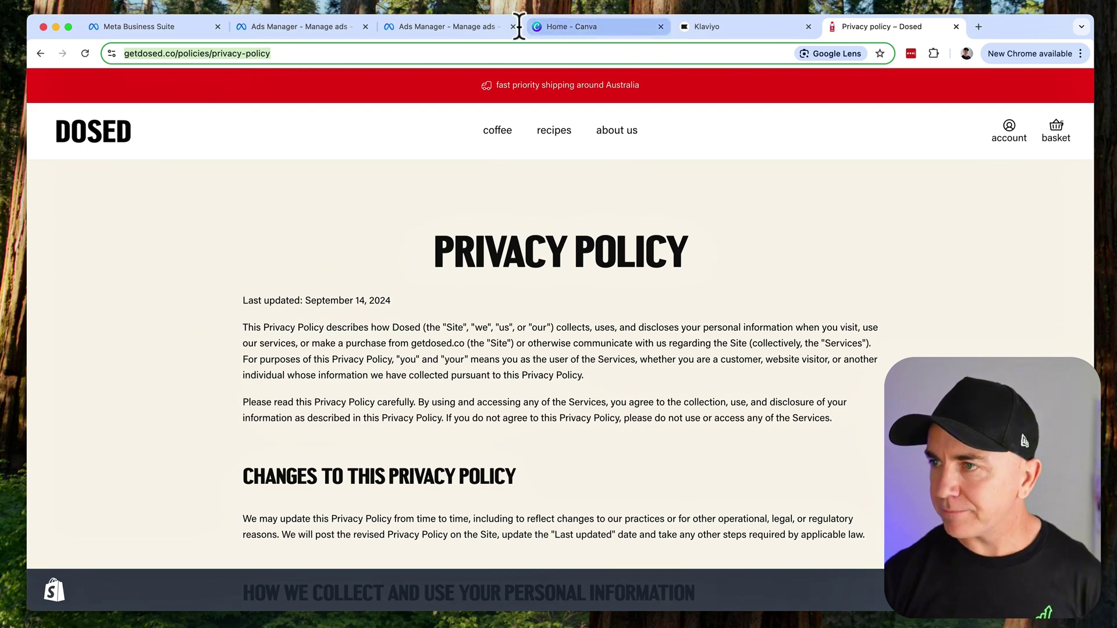
{"action": "left_click", "coordinate": [300, 26]}
{"action": "key", "text": "super+v"}
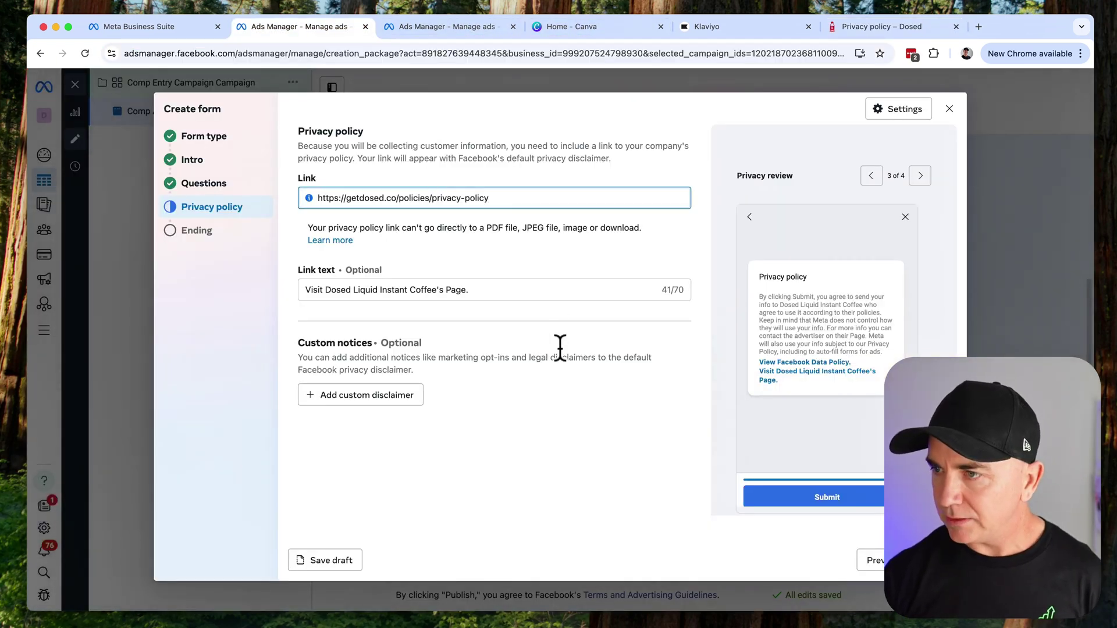
{"action": "left_click", "coordinate": [492, 292]}
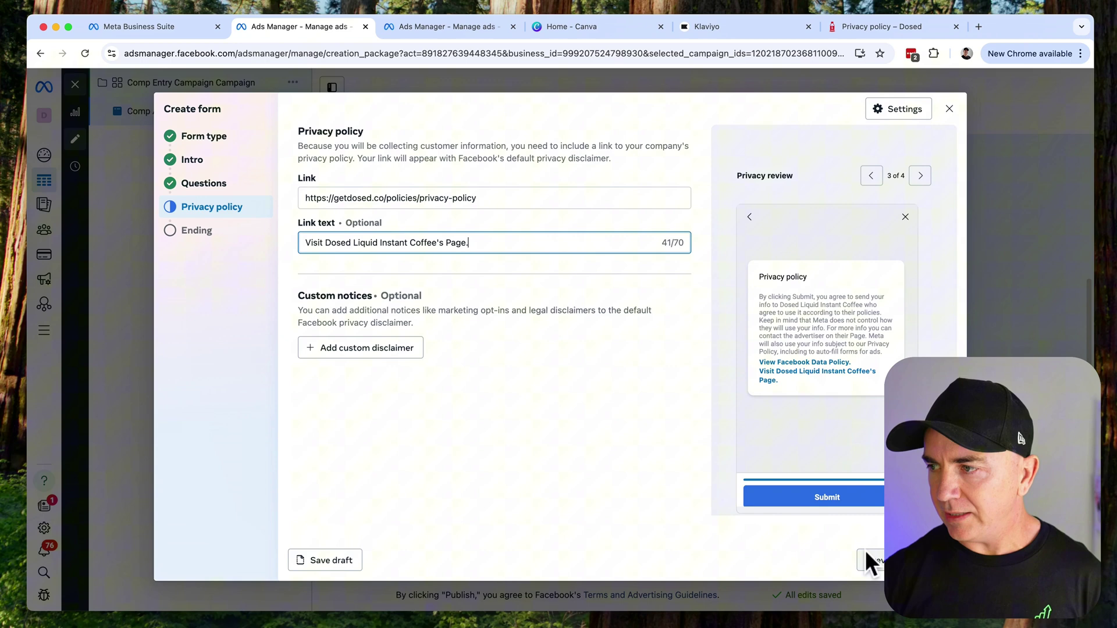
{"action": "left_click", "coordinate": [937, 560]}
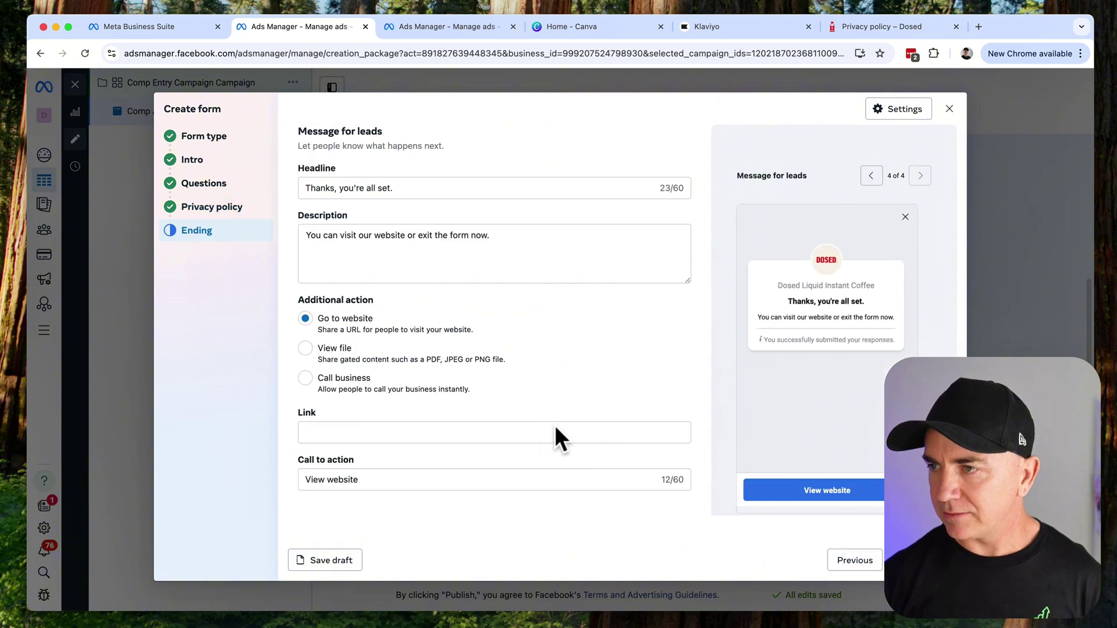
Change the ending headline to "Thanks, you're now in the draw to win!" and add the email follow-up description.
{"action": "left_click", "coordinate": [406, 187]}
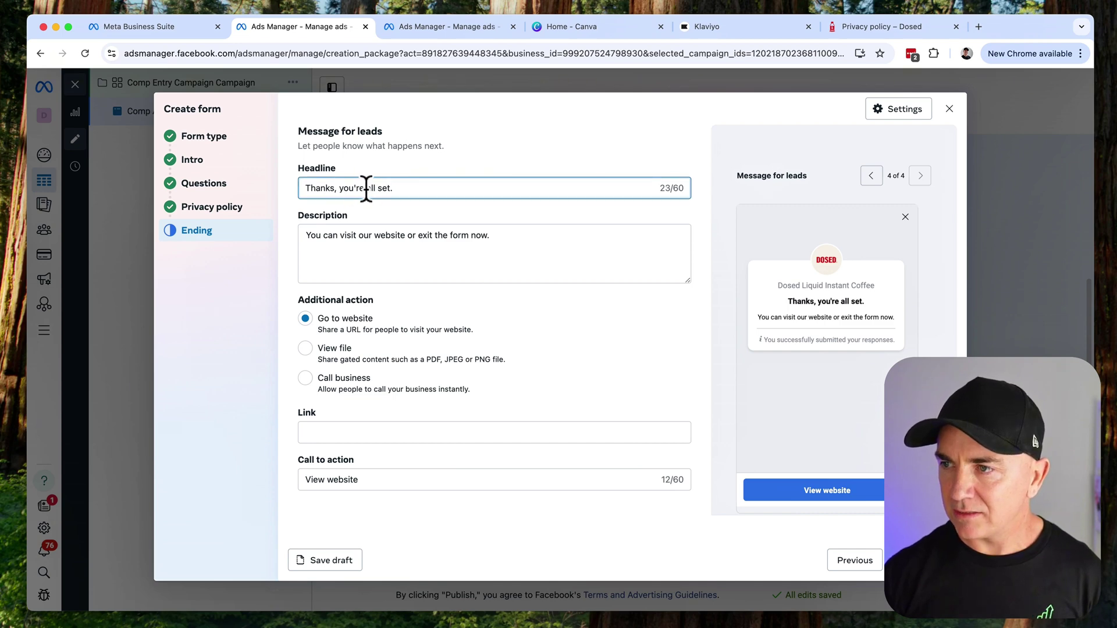
{"action": "left_click_drag", "start_coordinate": [366, 188], "coordinate": [466, 187]}
{"action": "type", "text": "now in the"}
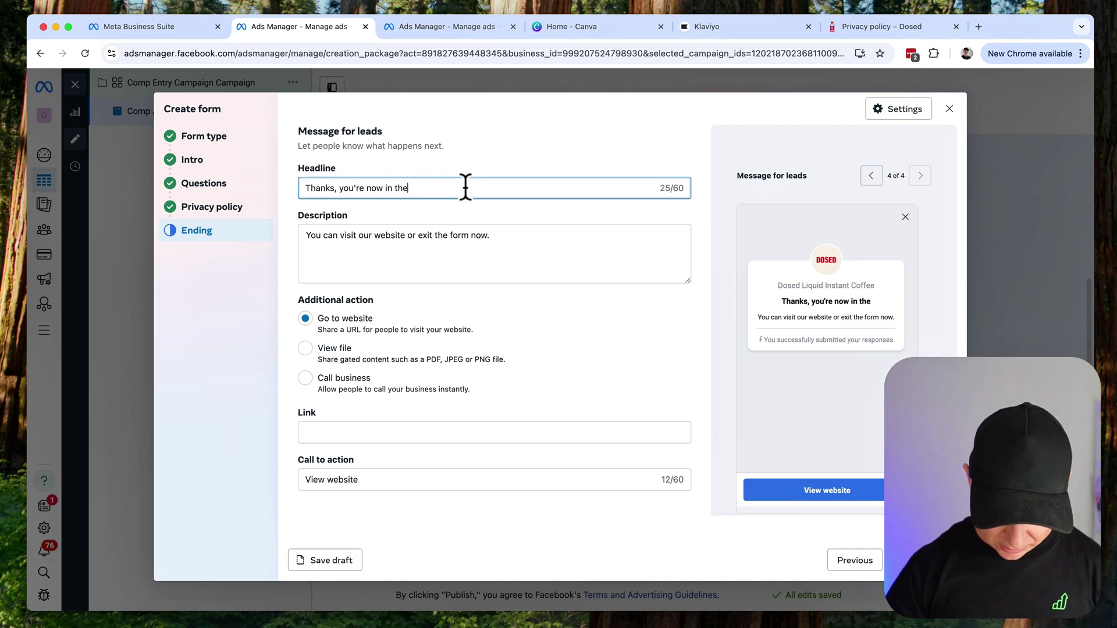
{"action": "type", "text": " draw to win!"}
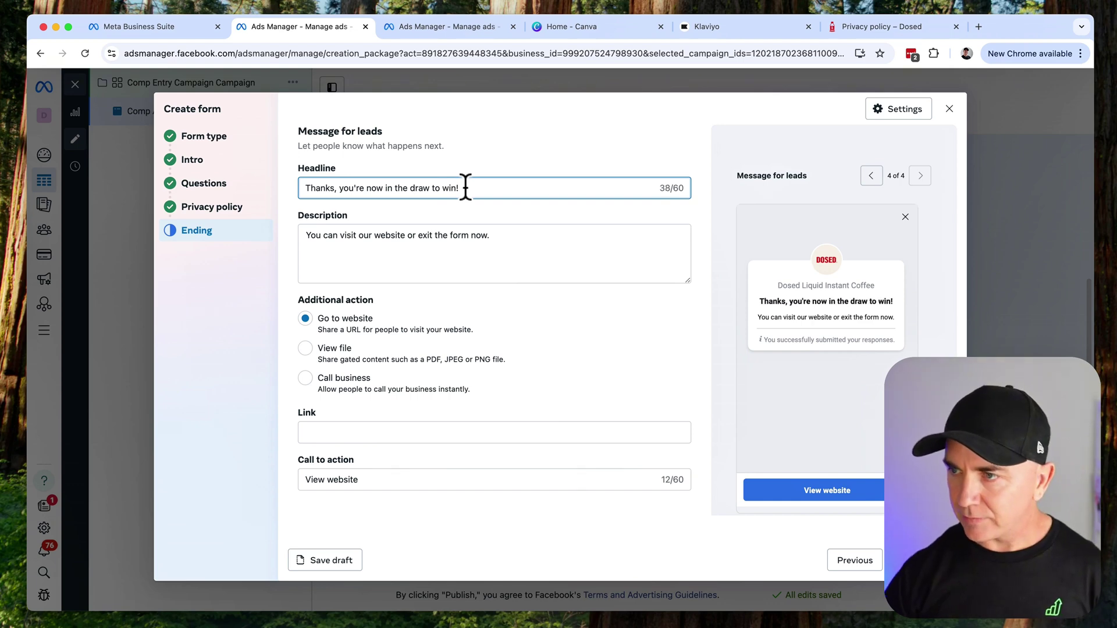
{"action": "left_click_drag", "start_coordinate": [505, 234], "coordinate": [265, 247]}
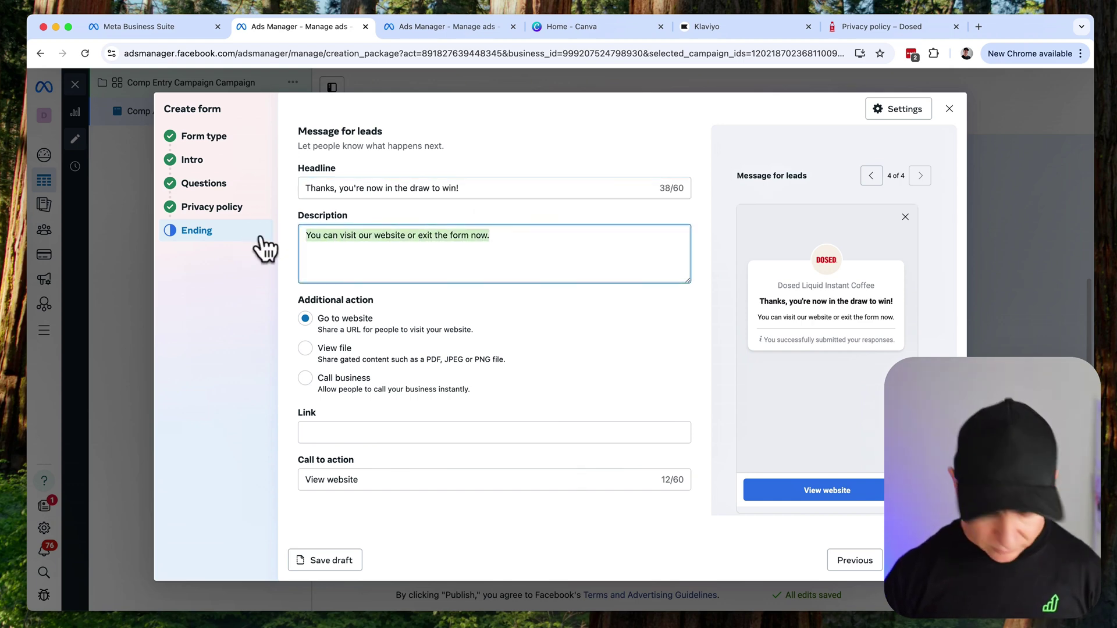
{"action": "type", "text": "We have sent you an email wi"}
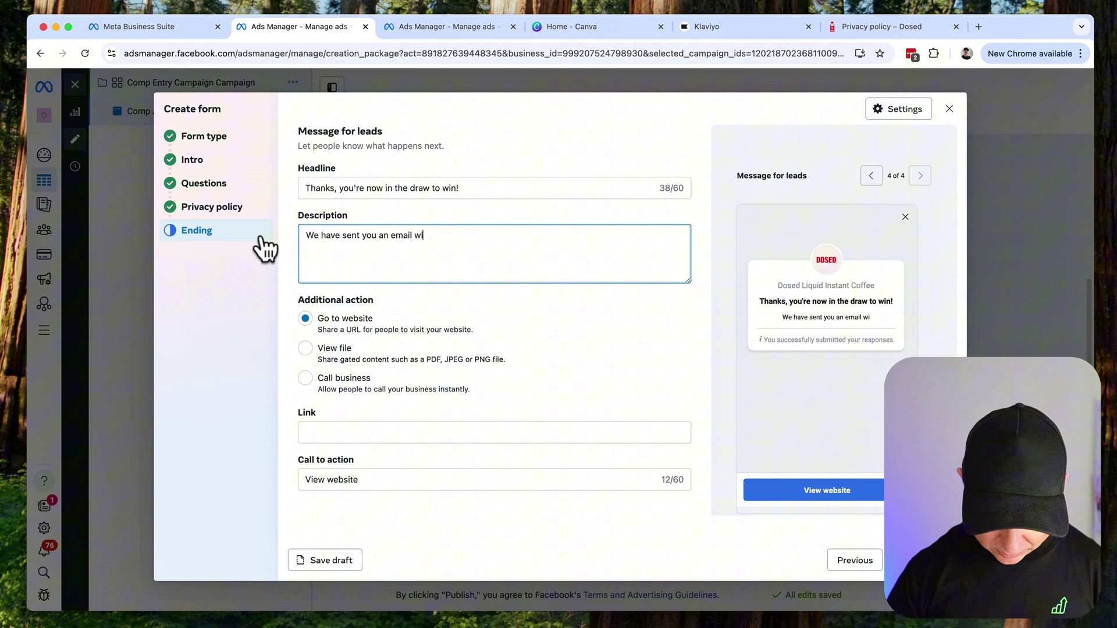
{"action": "type", "text": "th more information, please go an check it now!"}
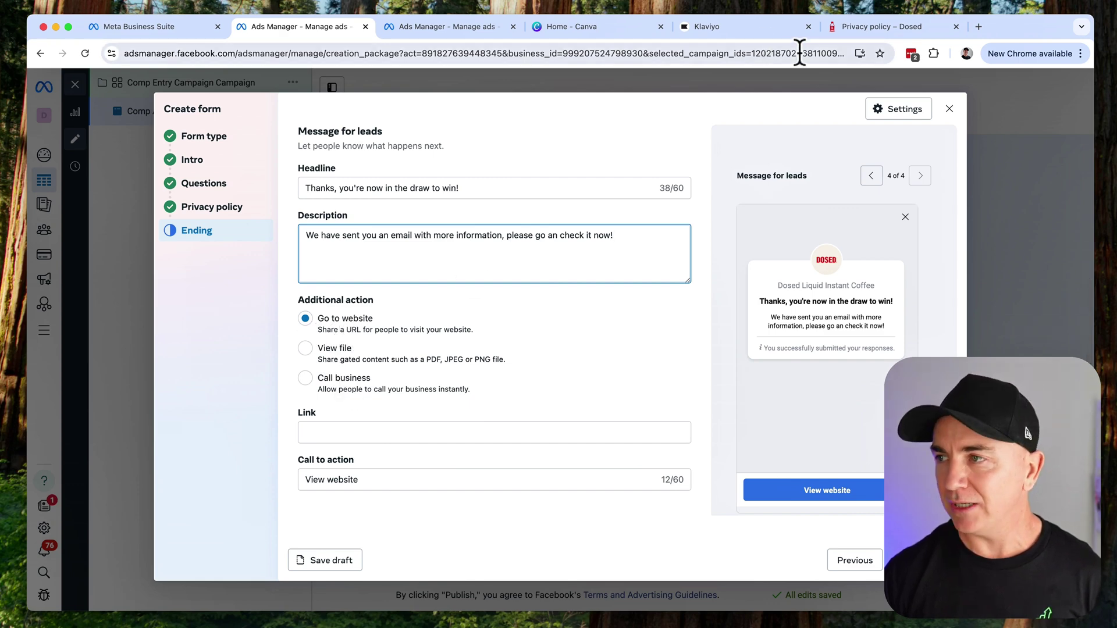
Set the ending link to the getdosed.co/products/premium-coffee-concentrate product page.
{"action": "left_click", "coordinate": [860, 29]}
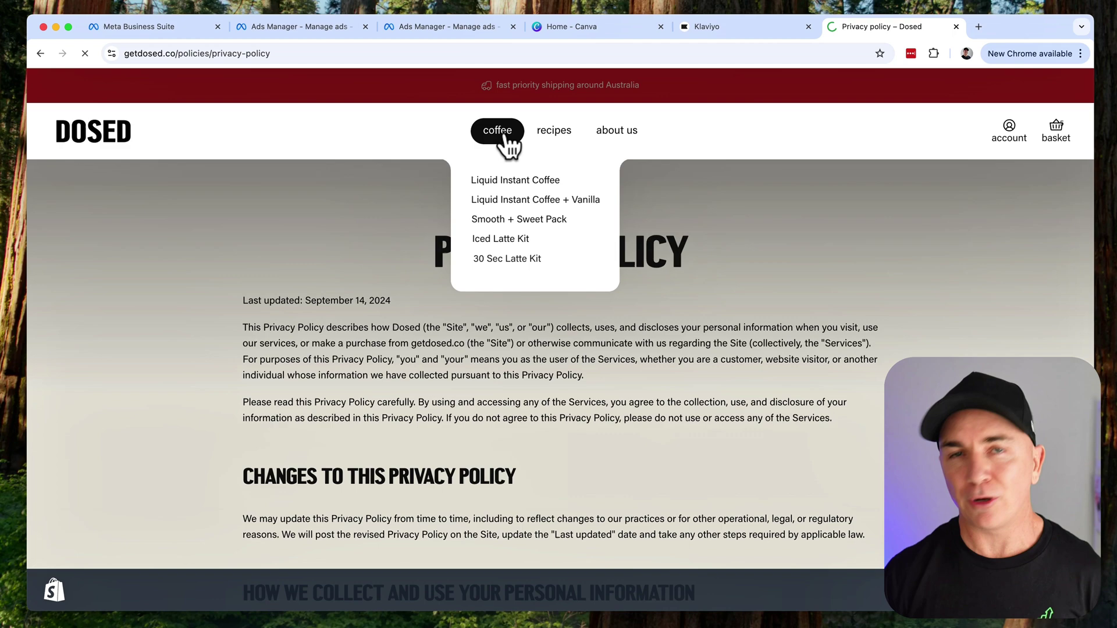
{"action": "left_click", "coordinate": [504, 138]}
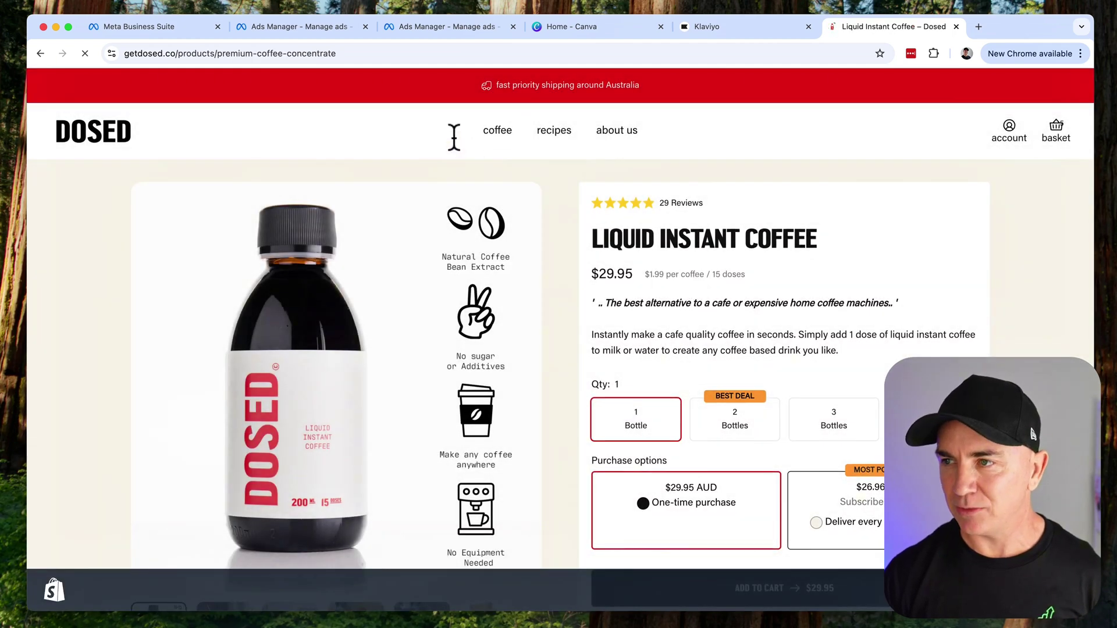
{"action": "left_click", "coordinate": [399, 54]}
{"action": "key", "text": "super+c"}
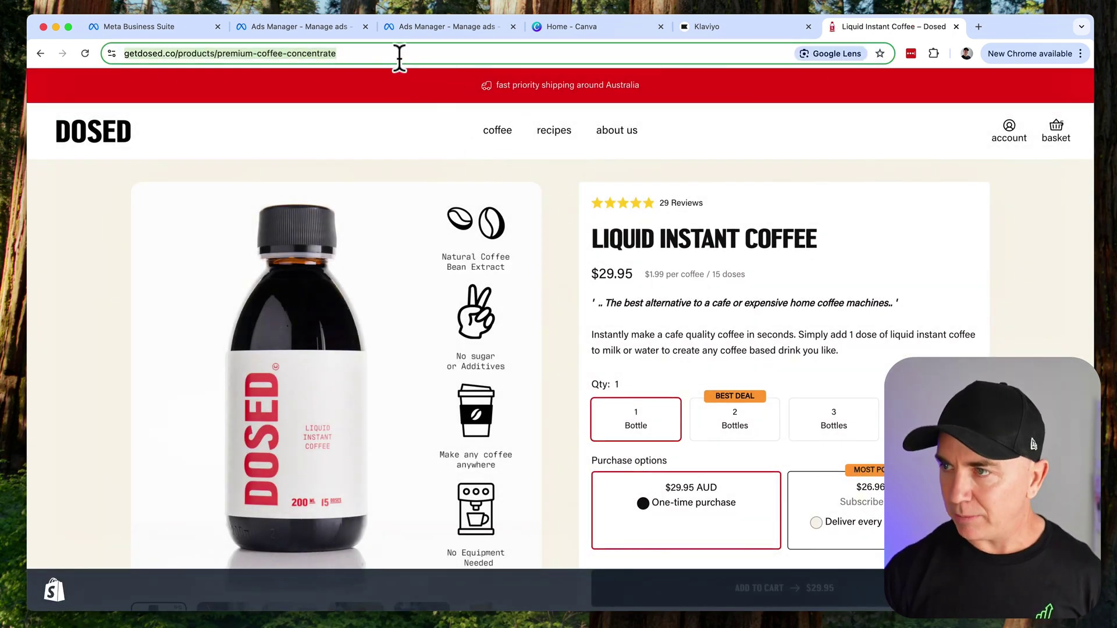
{"action": "left_click", "coordinate": [300, 26]}
{"action": "left_click", "coordinate": [437, 433]}
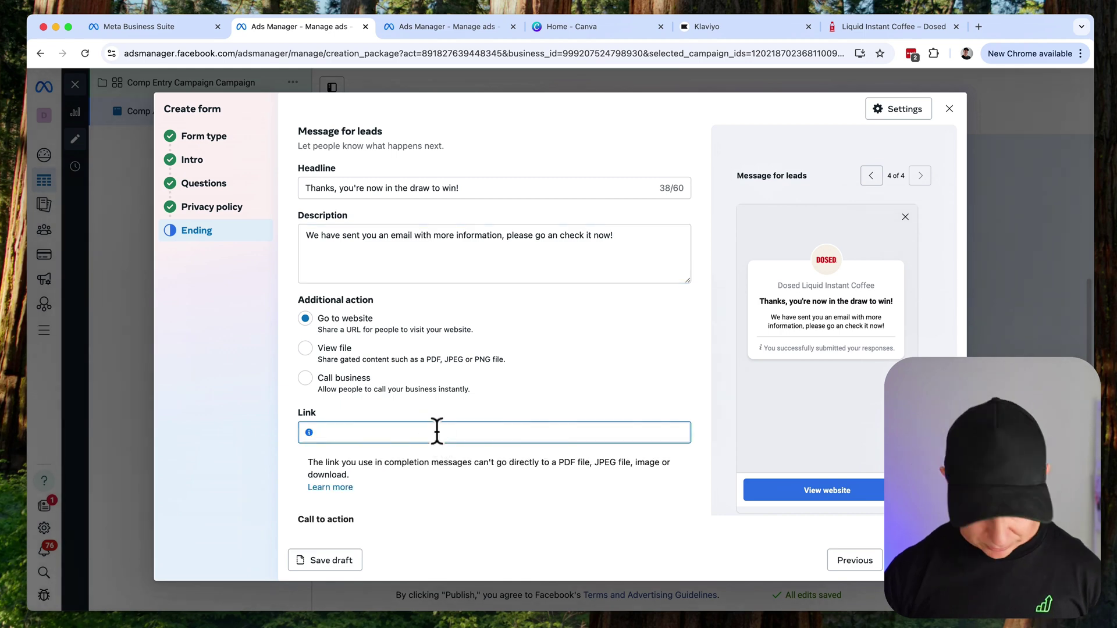
{"action": "key", "text": "super+v"}
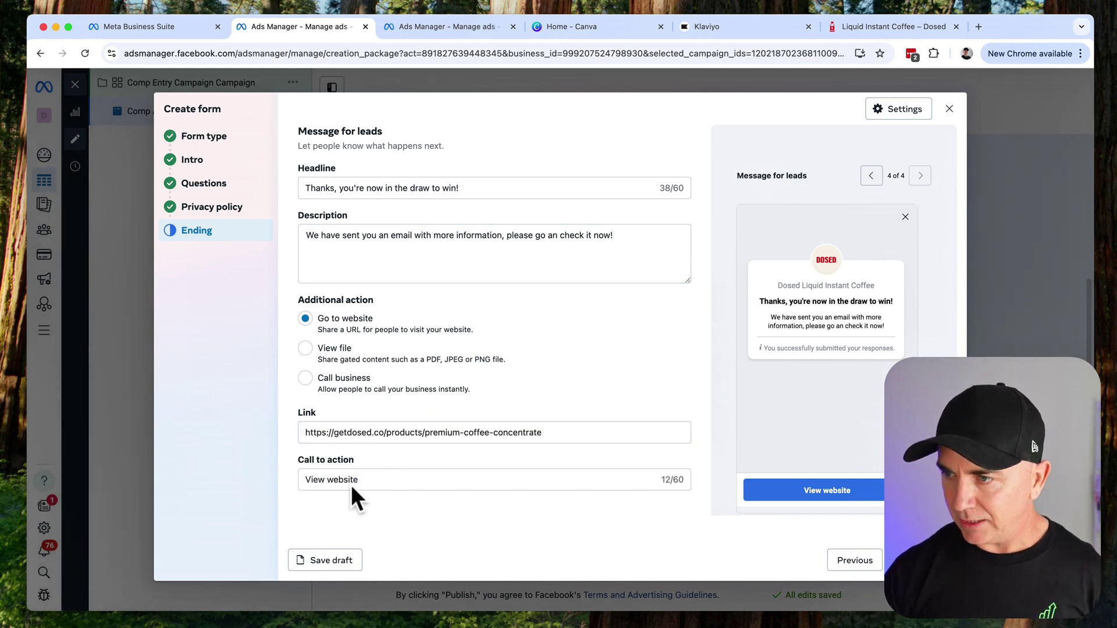
Change the call to action to "See what you can win!".
{"action": "left_click", "coordinate": [386, 482]}
{"action": "key", "text": "super+a"}
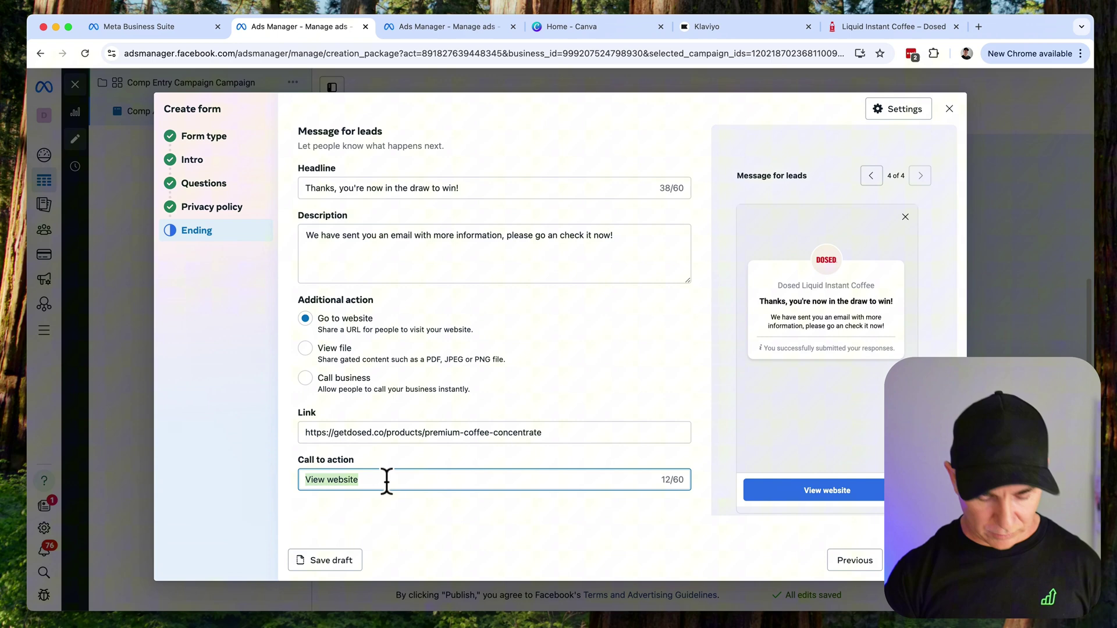
{"action": "type", "text": "See "}
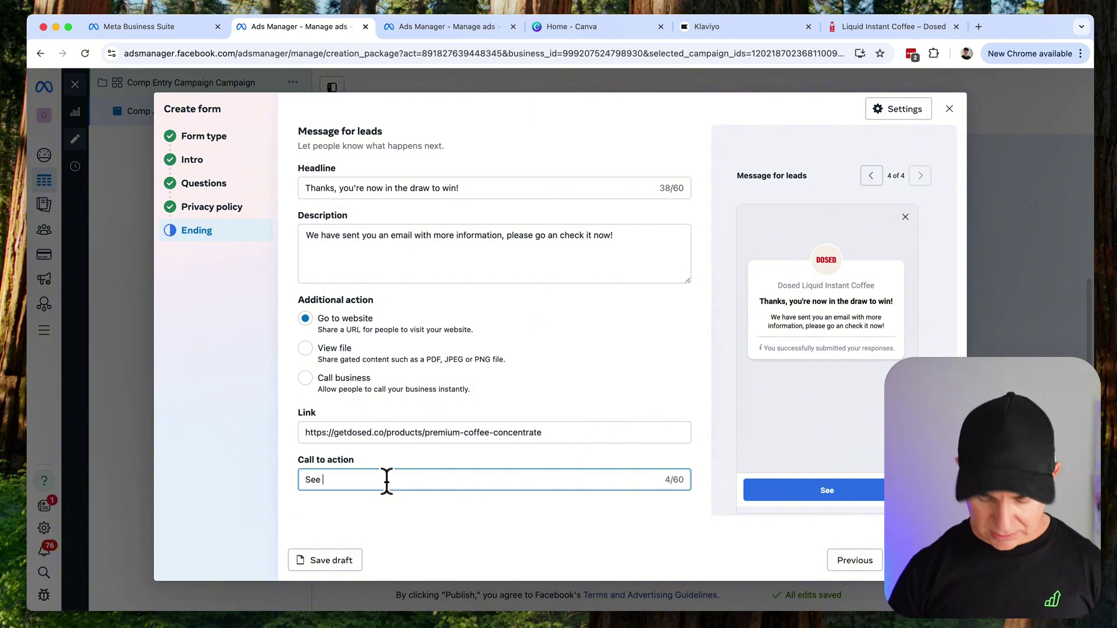
{"action": "type", "text": "what you can win!"}
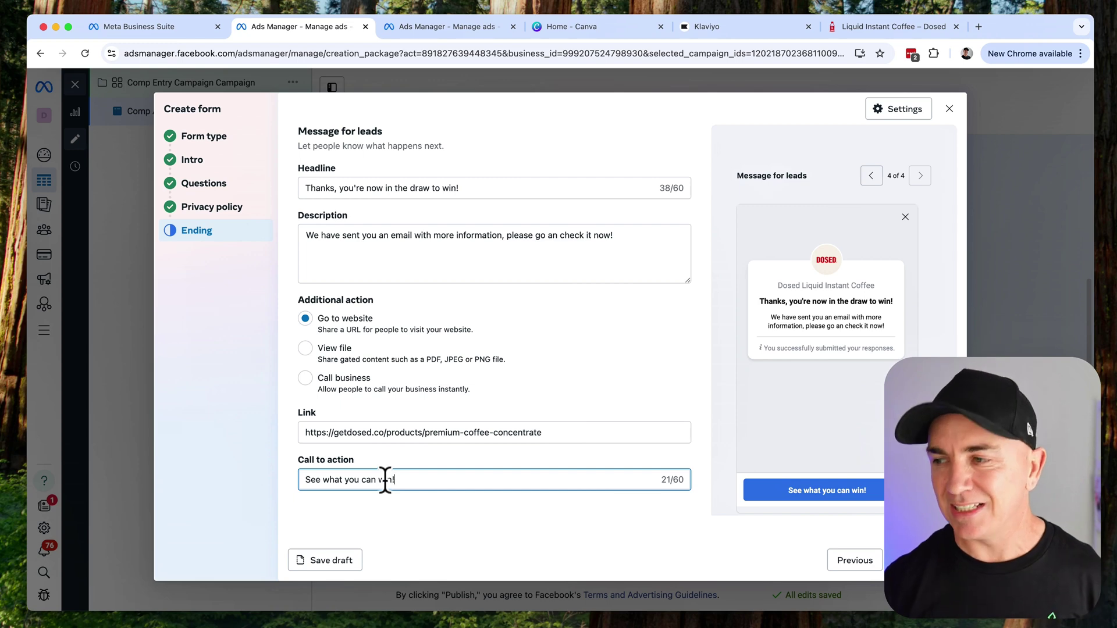
{"action": "left_click", "coordinate": [506, 528]}
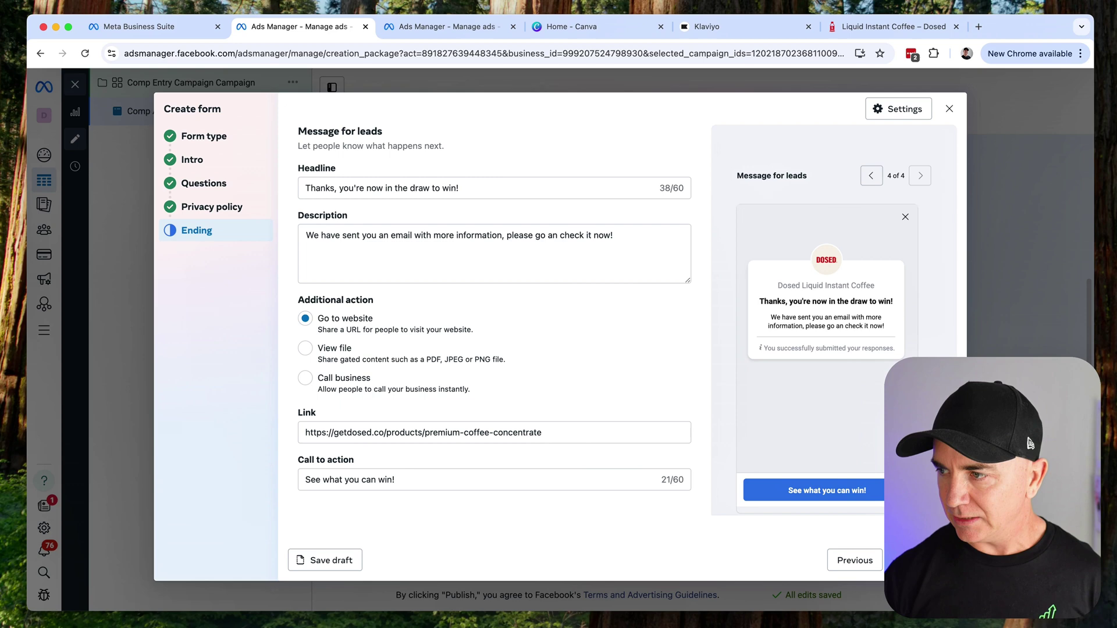
Publish Comp Entry Form as Comp Ad 1's instant form and expand the Set up creative choices.
{"action": "left_click", "coordinate": [928, 560]}
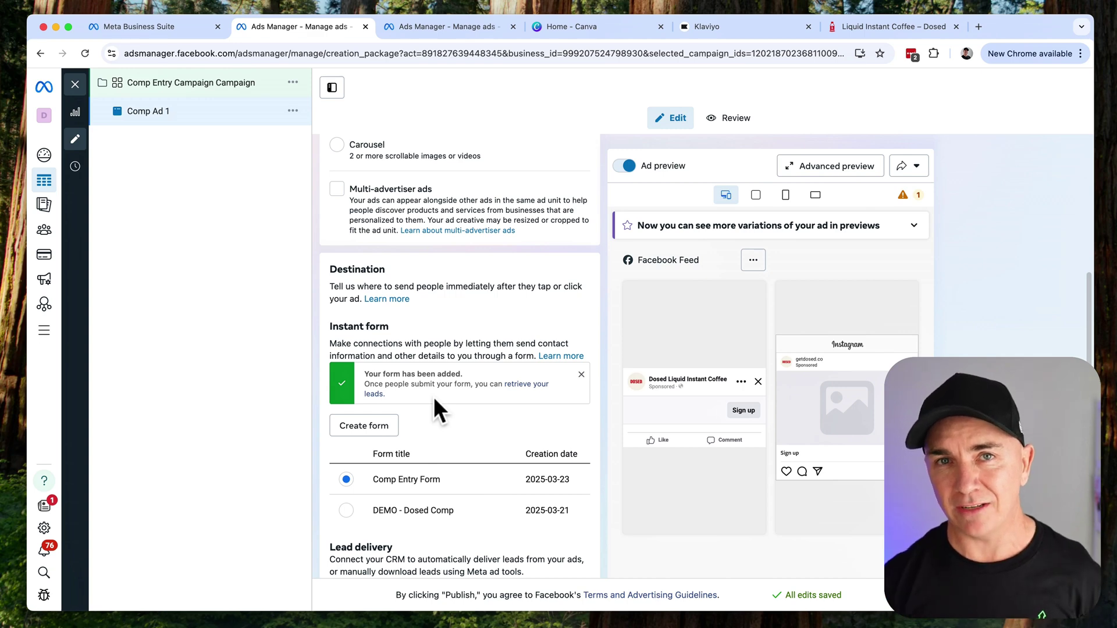
{"action": "scroll", "coordinate": [487, 407], "scroll_direction": "down", "scroll_amount": 5}
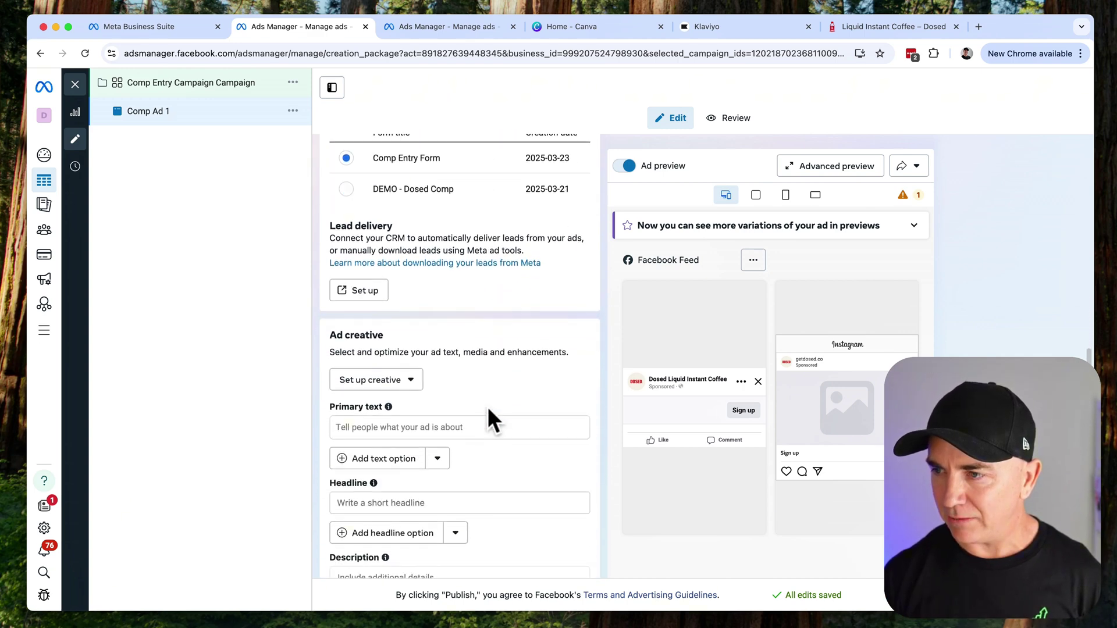
{"action": "scroll", "coordinate": [460, 372], "scroll_direction": "down", "scroll_amount": 2}
{"action": "left_click", "coordinate": [403, 339]}
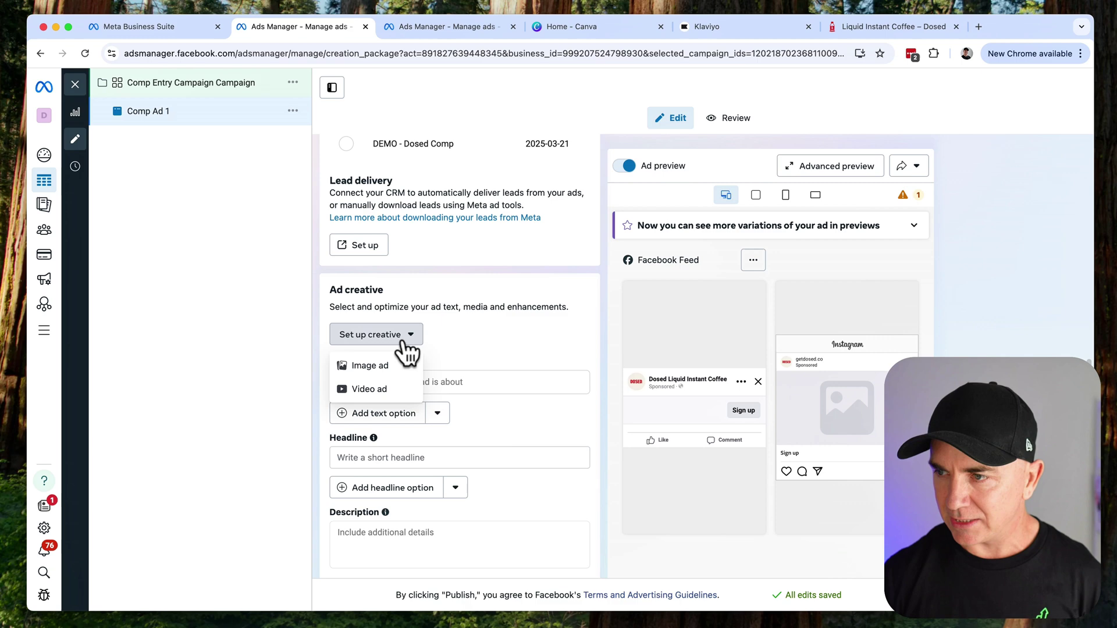
Make it a single-image ad by uploading the Win Coffee images and picking the square 1024×1024 one.
{"action": "left_click", "coordinate": [381, 366]}
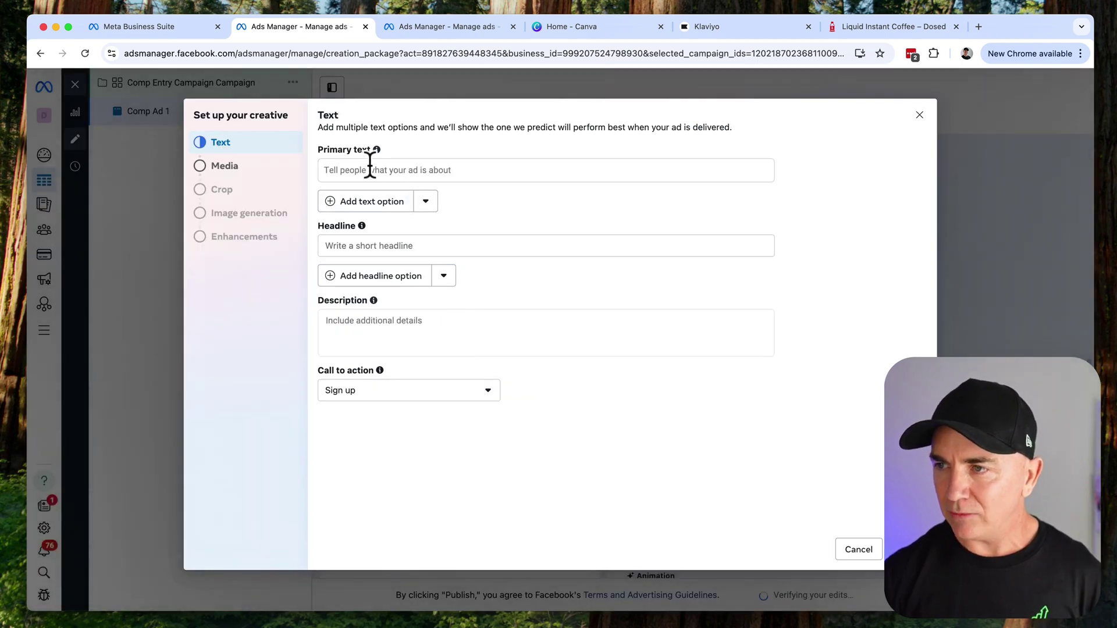
{"action": "left_click", "coordinate": [229, 167]}
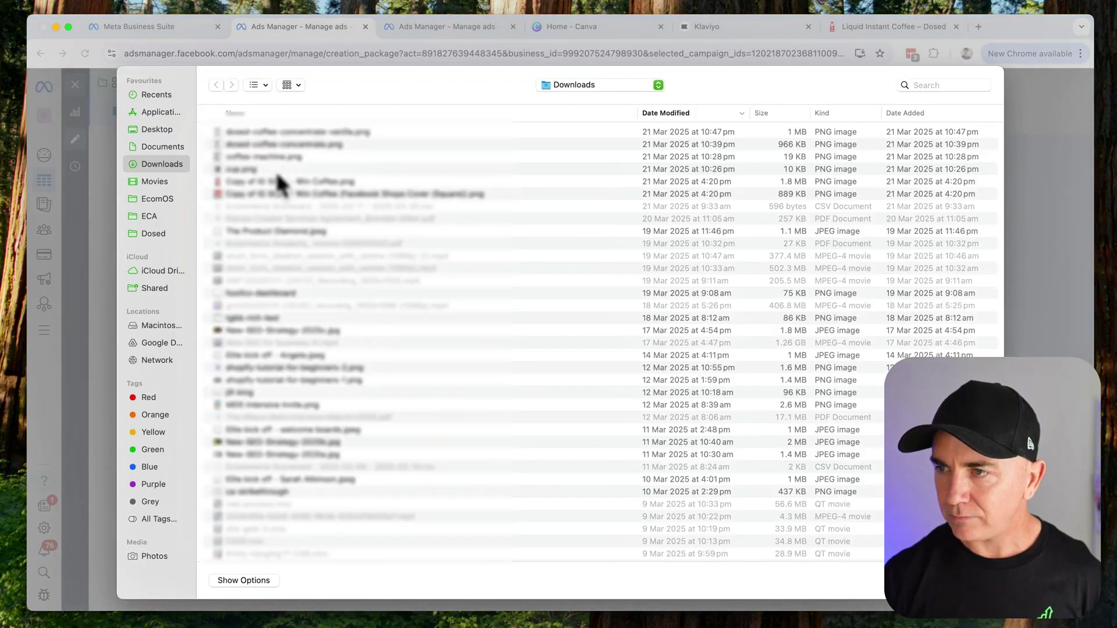
{"action": "left_click", "coordinate": [277, 182]}
{"action": "left_click", "coordinate": [277, 193], "text": "shift"}
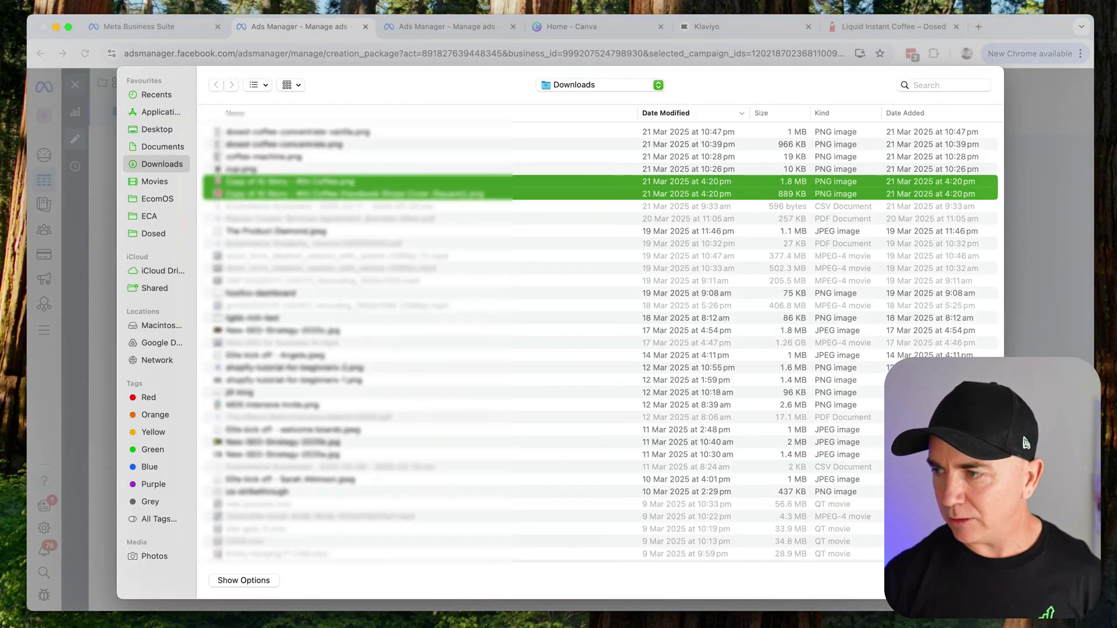
{"action": "key", "text": "Return"}
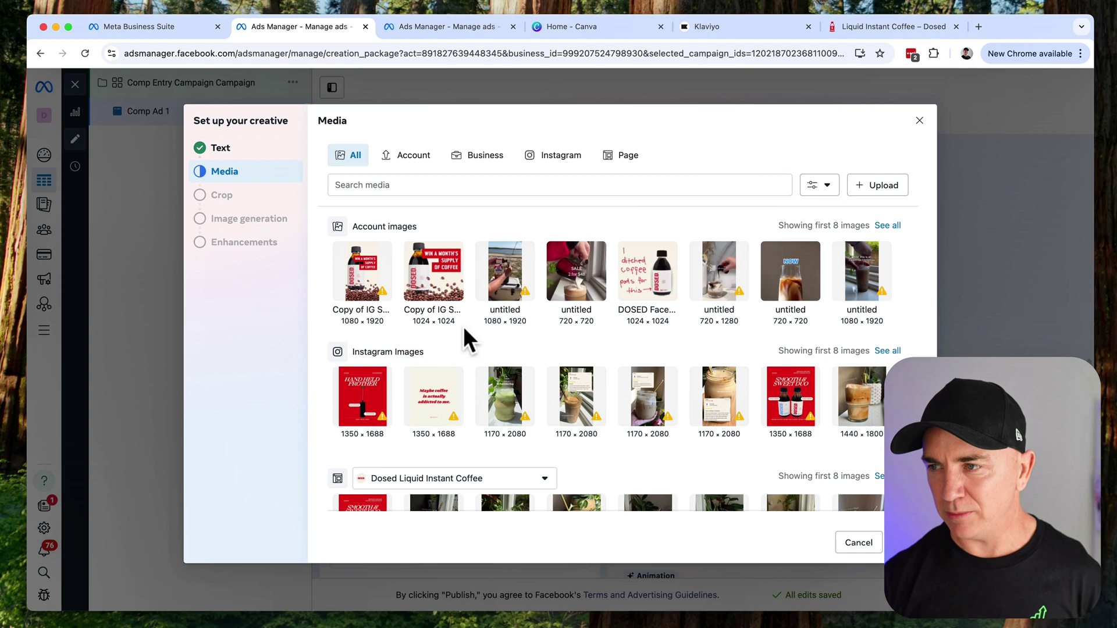
{"action": "left_click", "coordinate": [432, 279]}
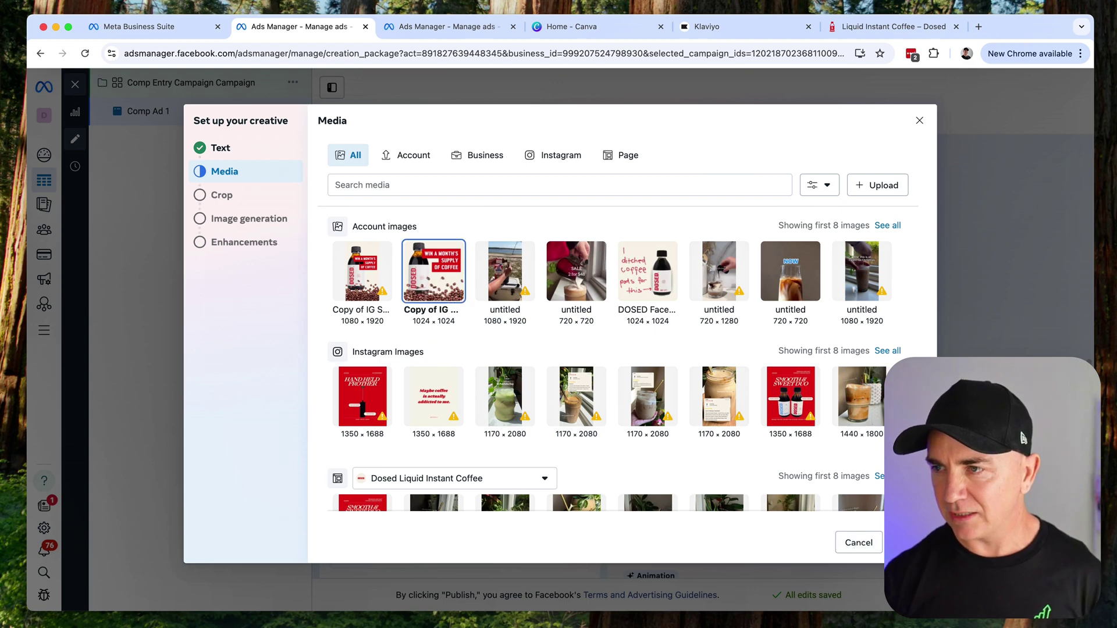
{"action": "left_click", "coordinate": [908, 542]}
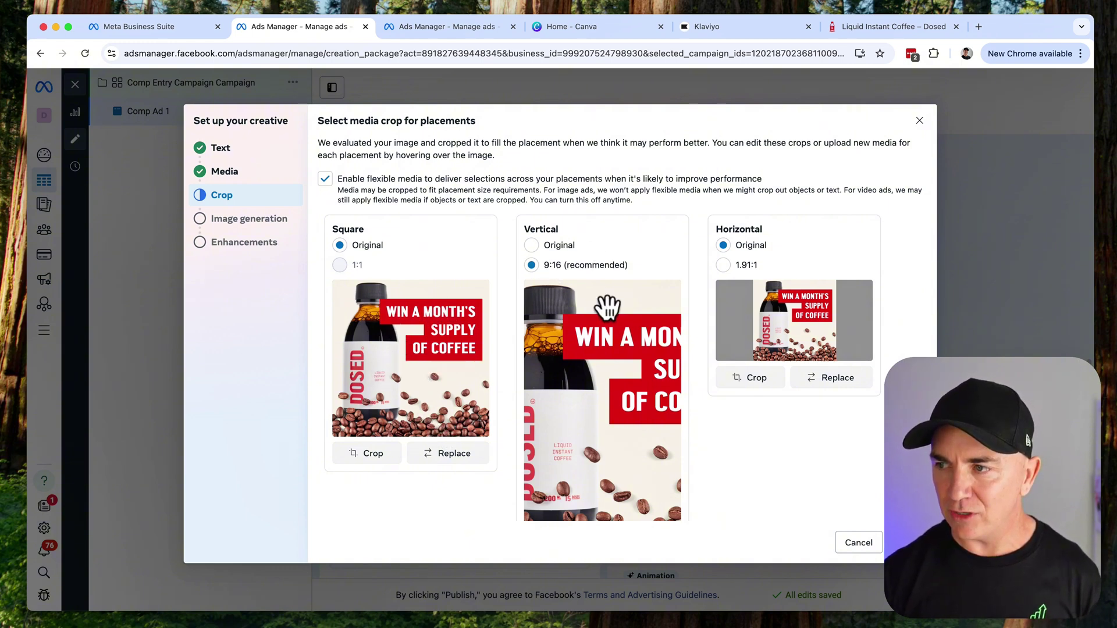
Replace the Stories and Reels image with the tall 1080×1920 competition image.
{"action": "scroll", "coordinate": [700, 396], "scroll_direction": "down", "scroll_amount": 3}
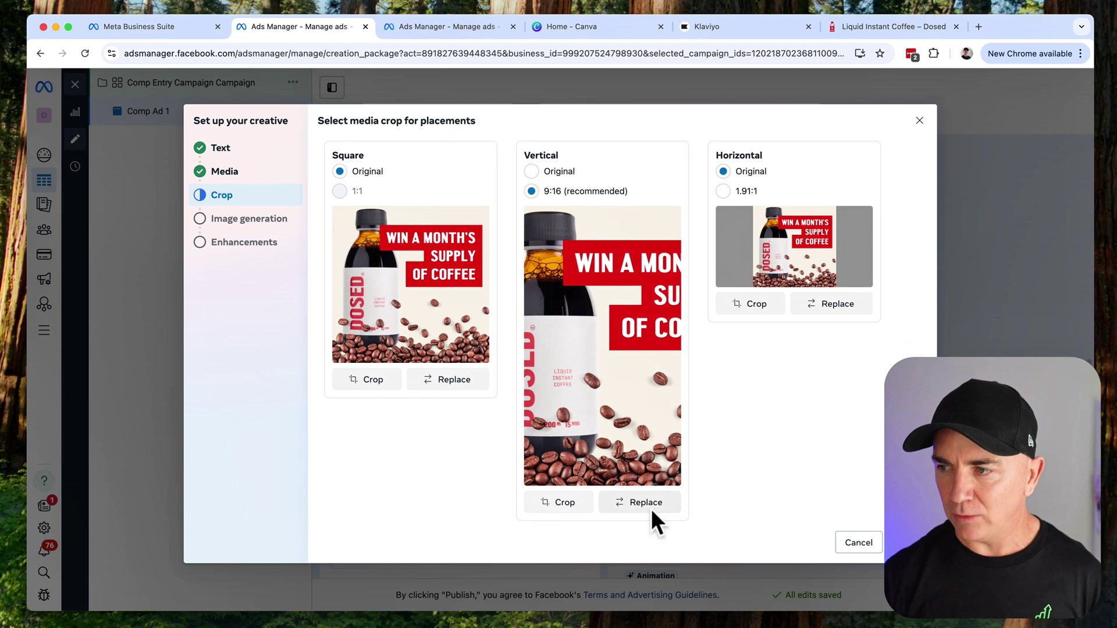
{"action": "left_click", "coordinate": [646, 504]}
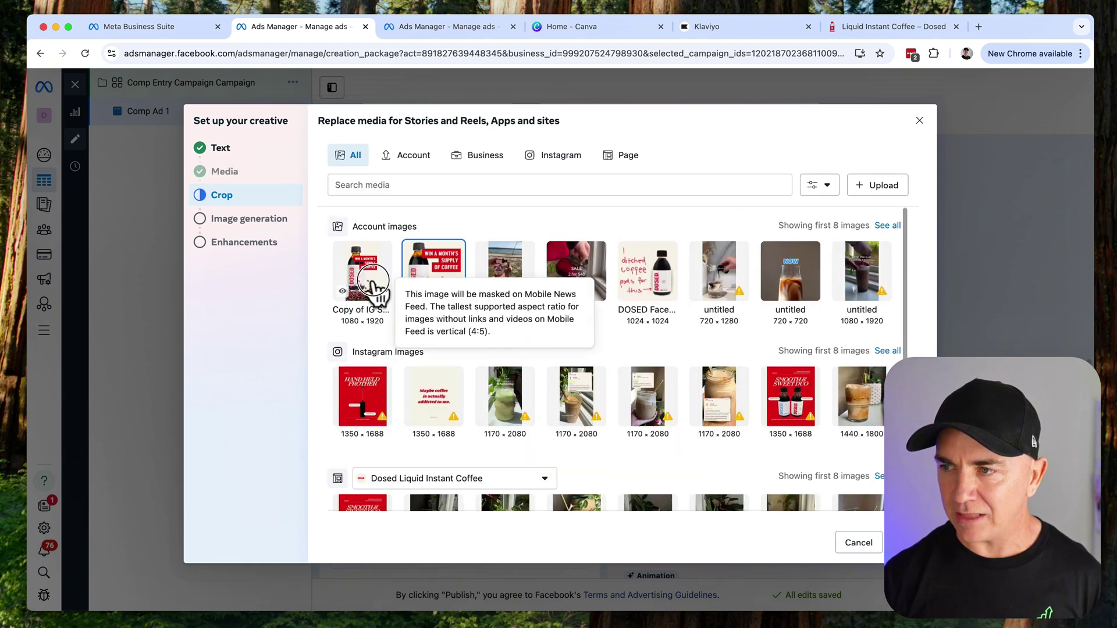
{"action": "left_click", "coordinate": [738, 430]}
{"action": "left_click", "coordinate": [909, 543]}
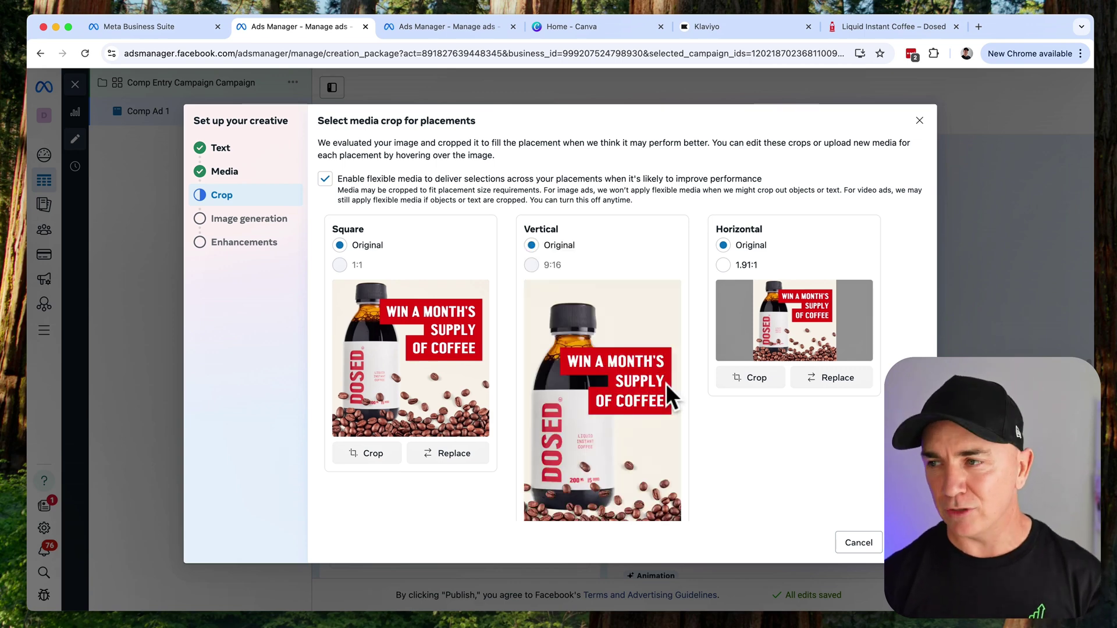
Recrop the horizontal image up onto the headline and continue to image generation.
{"action": "scroll", "coordinate": [684, 402], "scroll_direction": "down", "scroll_amount": 3}
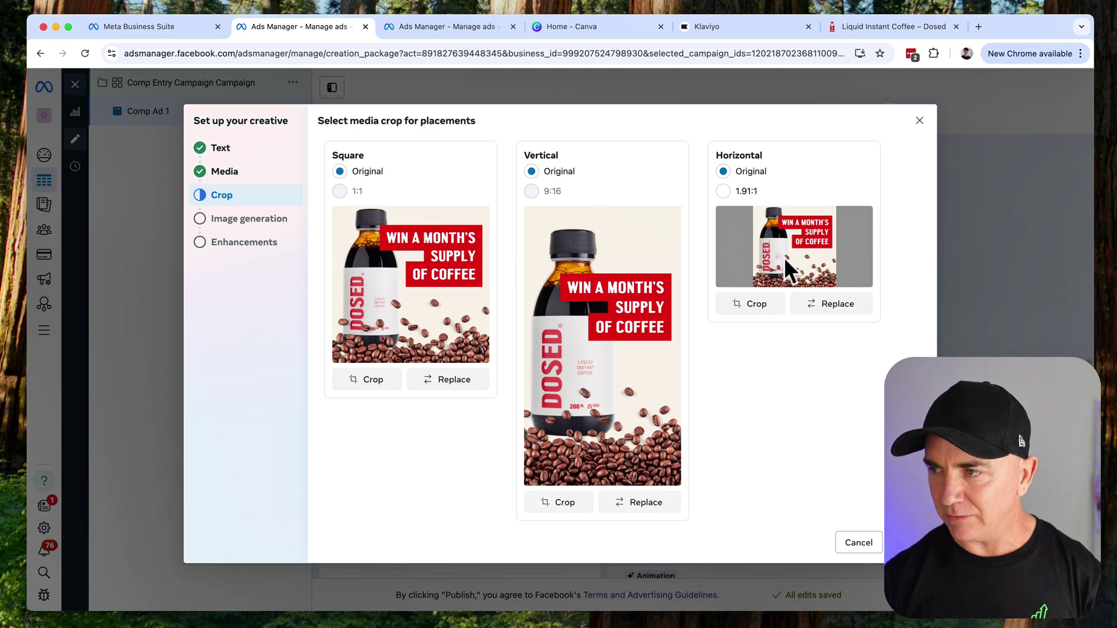
{"action": "left_click", "coordinate": [761, 308]}
{"action": "left_click_drag", "start_coordinate": [624, 337], "coordinate": [625, 283]}
{"action": "left_click", "coordinate": [730, 487]}
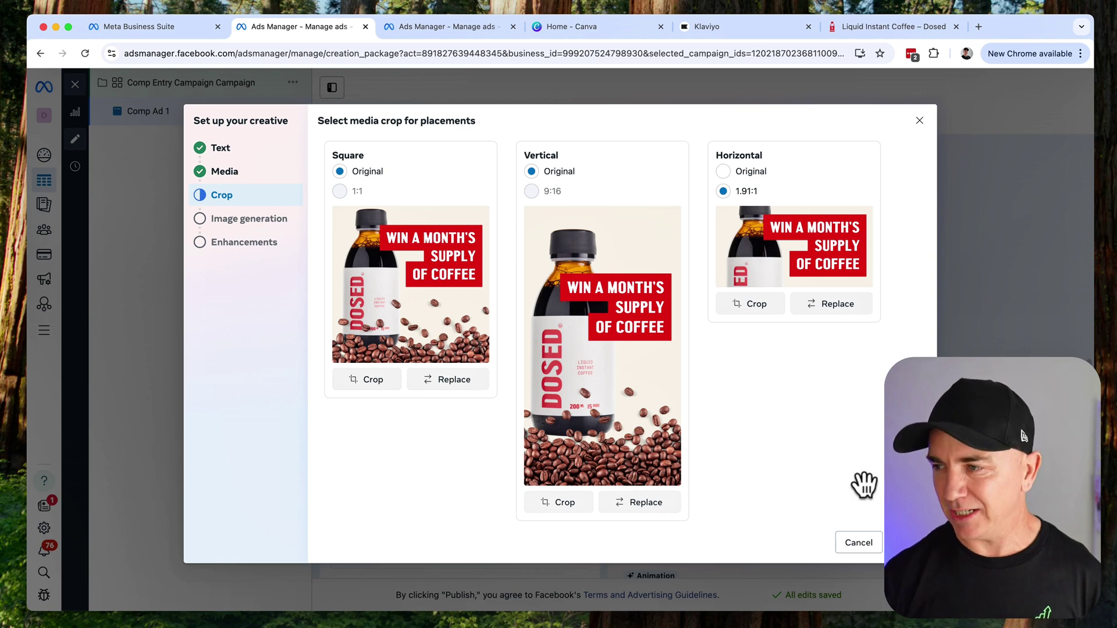
{"action": "left_click", "coordinate": [913, 543]}
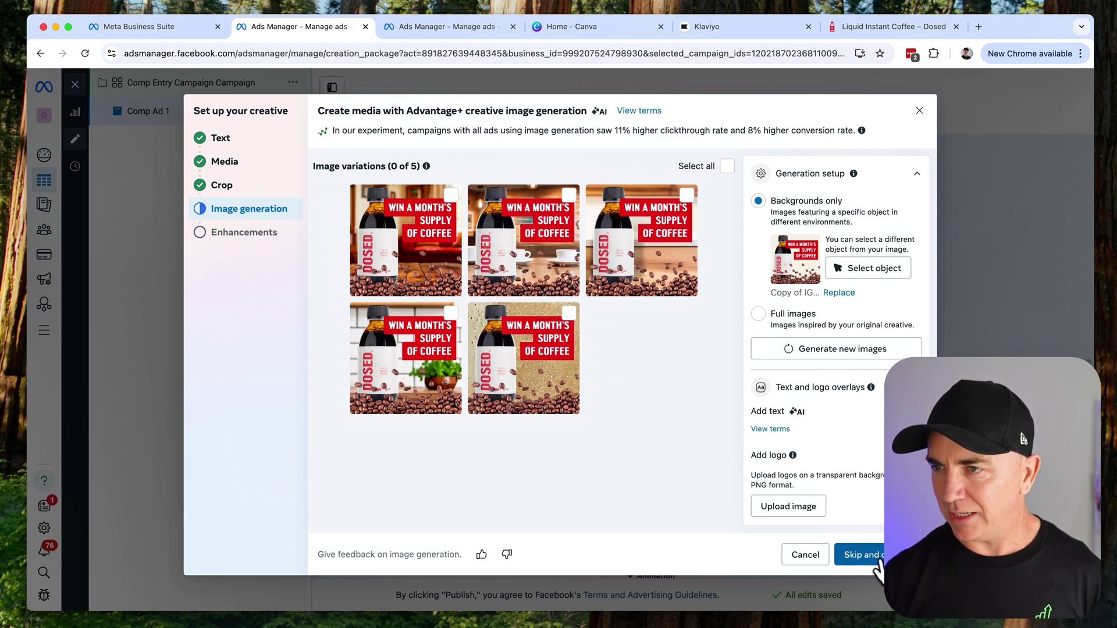
Skip AI image variations, turn off the Music enhancement, and finish the creative setup.
{"action": "left_click", "coordinate": [876, 558]}
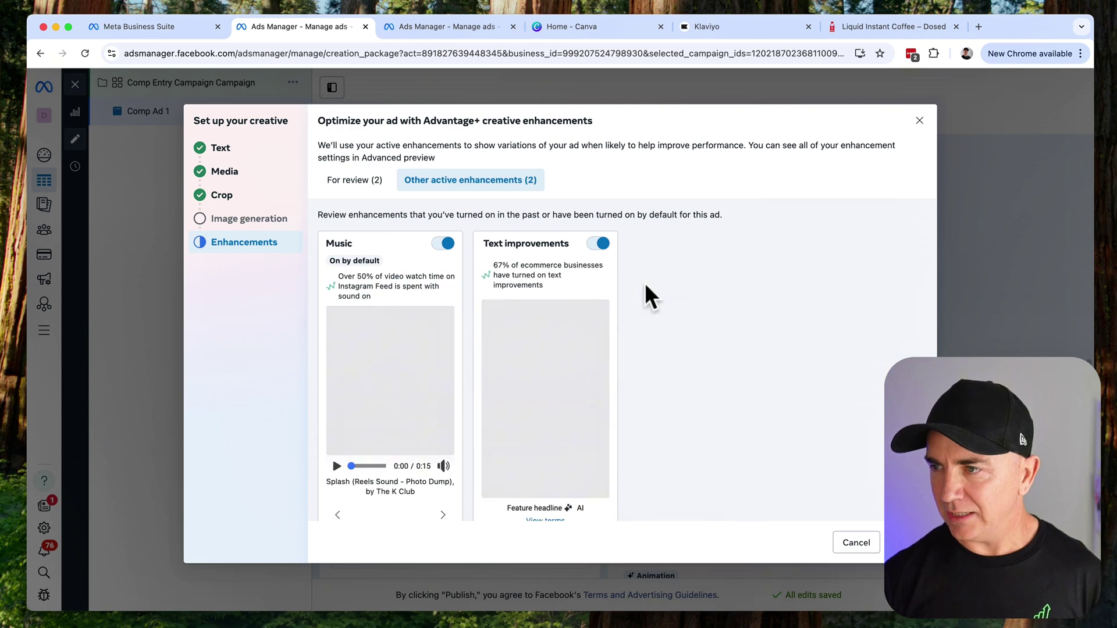
{"action": "scroll", "coordinate": [773, 441], "scroll_direction": "down", "scroll_amount": 2}
{"action": "scroll", "coordinate": [448, 263], "scroll_direction": "up", "scroll_amount": 2}
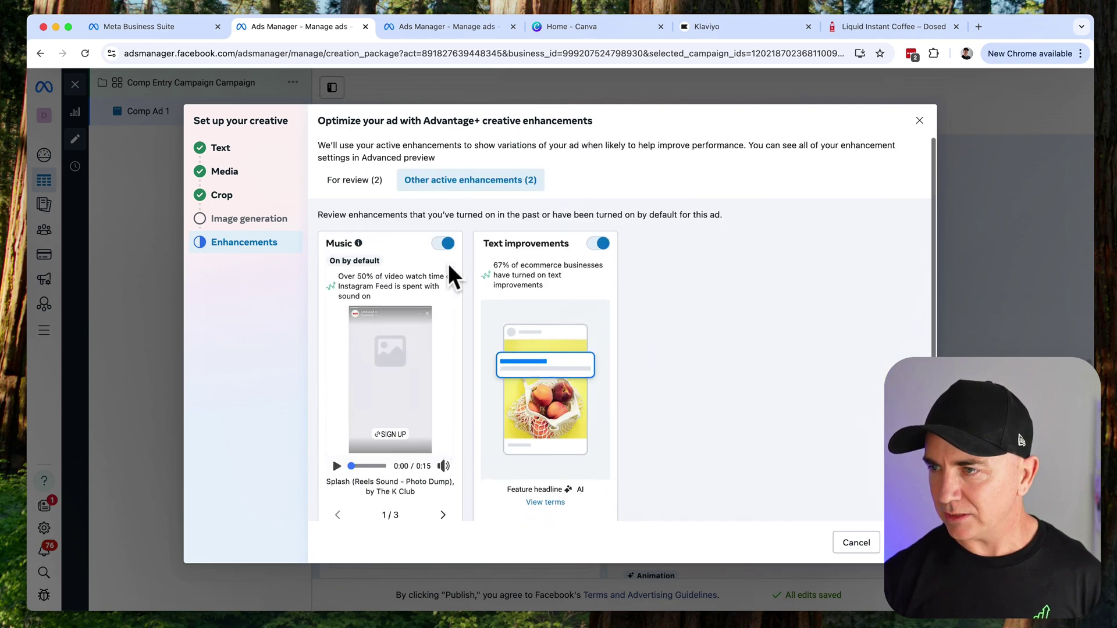
{"action": "left_click", "coordinate": [446, 243]}
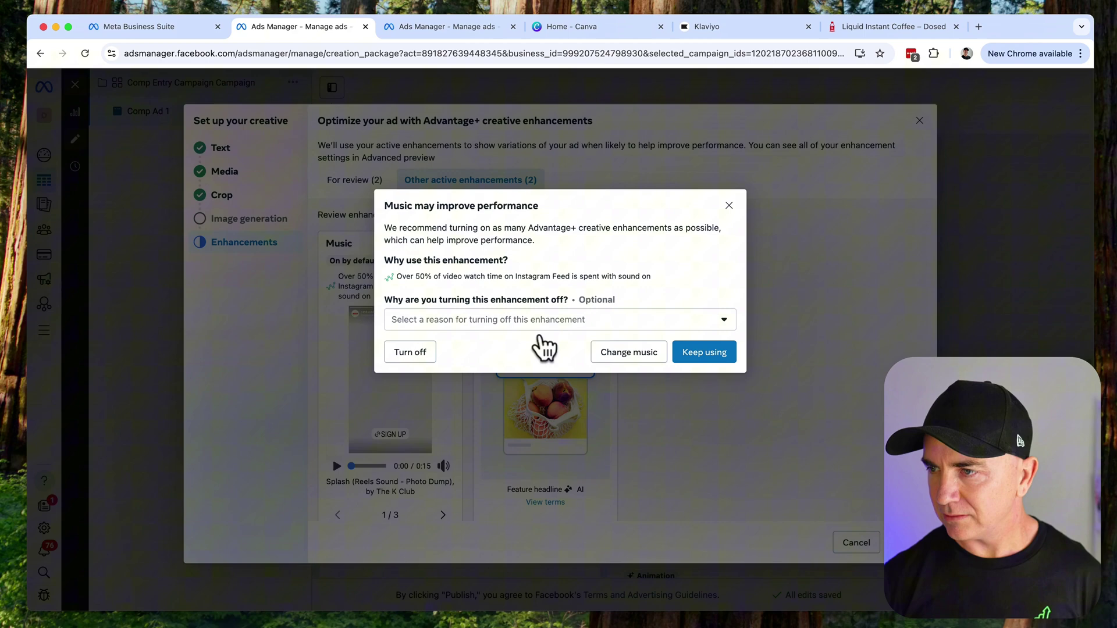
{"action": "left_click", "coordinate": [428, 353]}
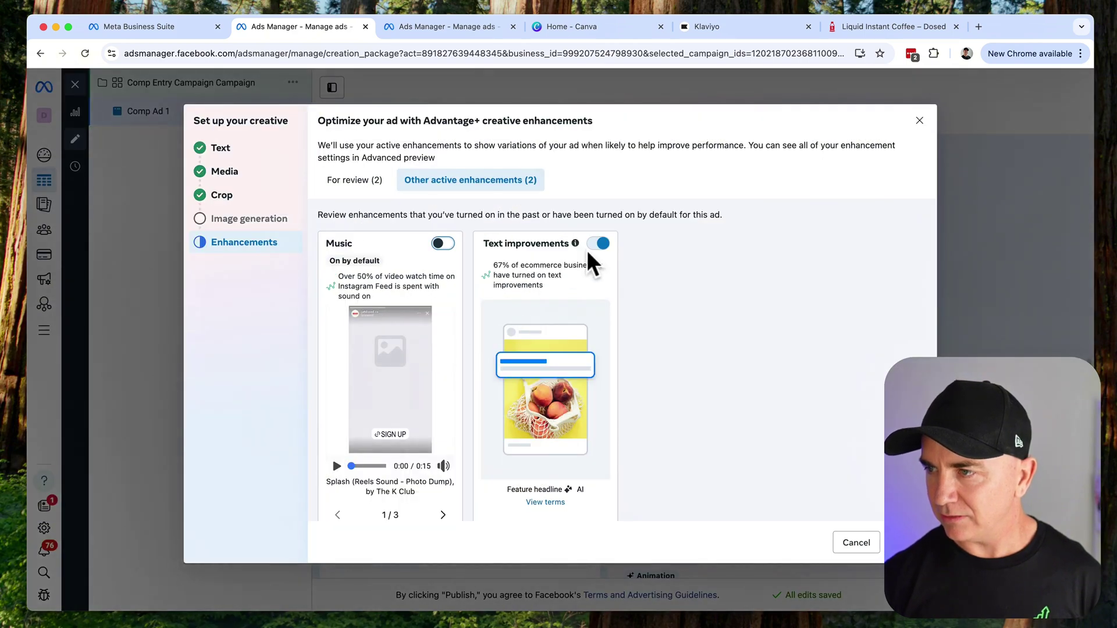
{"action": "scroll", "coordinate": [721, 444], "scroll_direction": "down", "scroll_amount": 2}
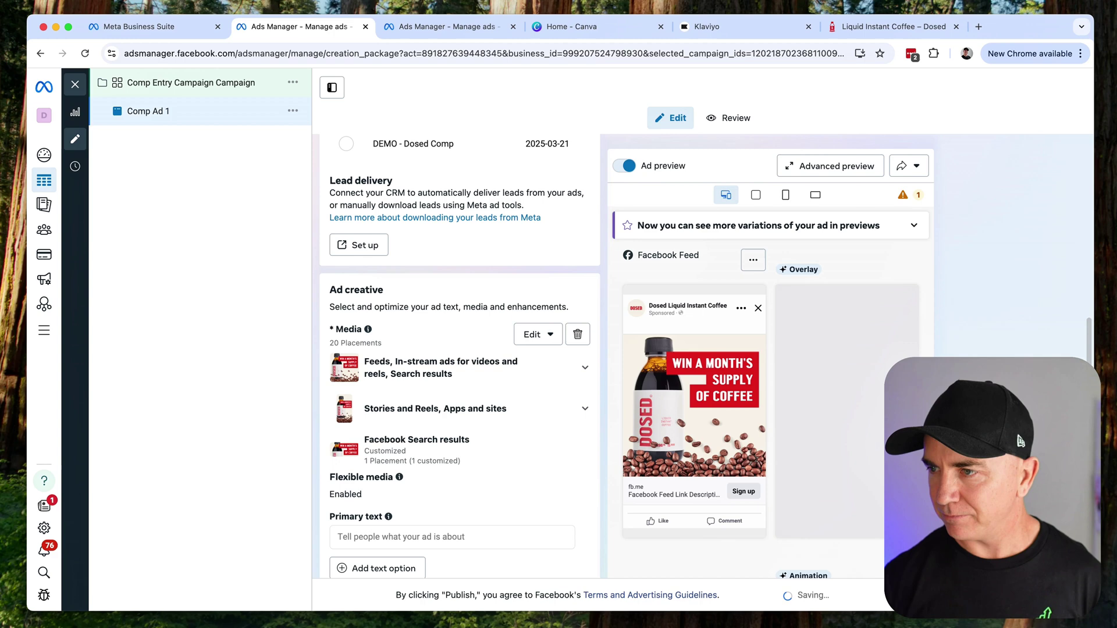
{"action": "left_click", "coordinate": [914, 542]}
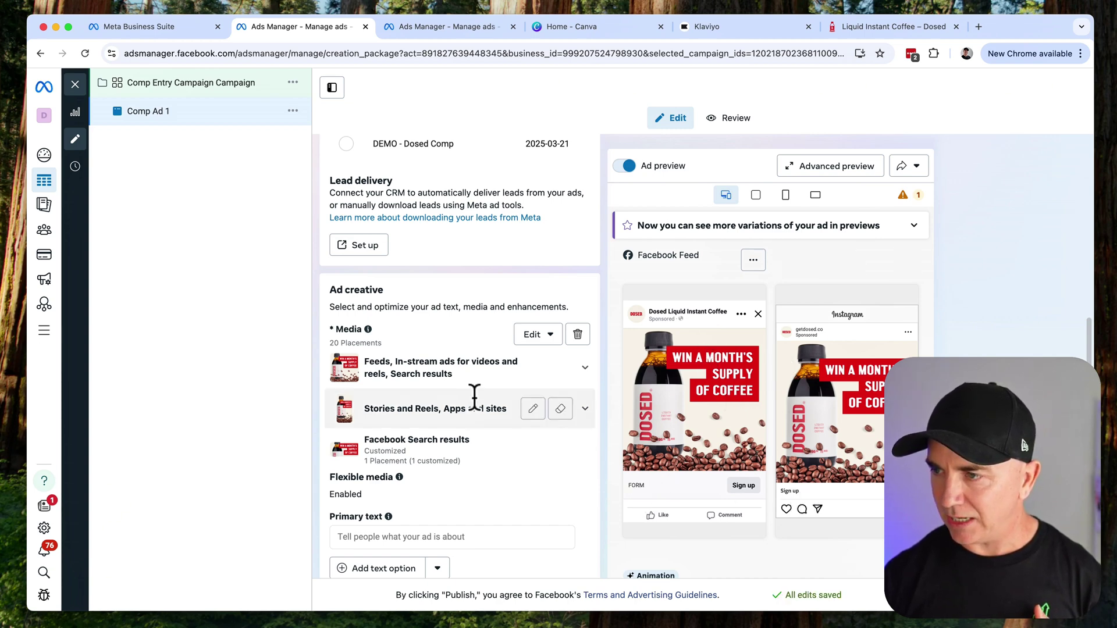
Enter primary text lines '3 x Stronger than Other Coffee Concentrates', 'Pure Coffee Liquid Extract', 'Make any Coffee Anywhere'.
{"action": "scroll", "coordinate": [472, 401], "scroll_direction": "down", "scroll_amount": 5}
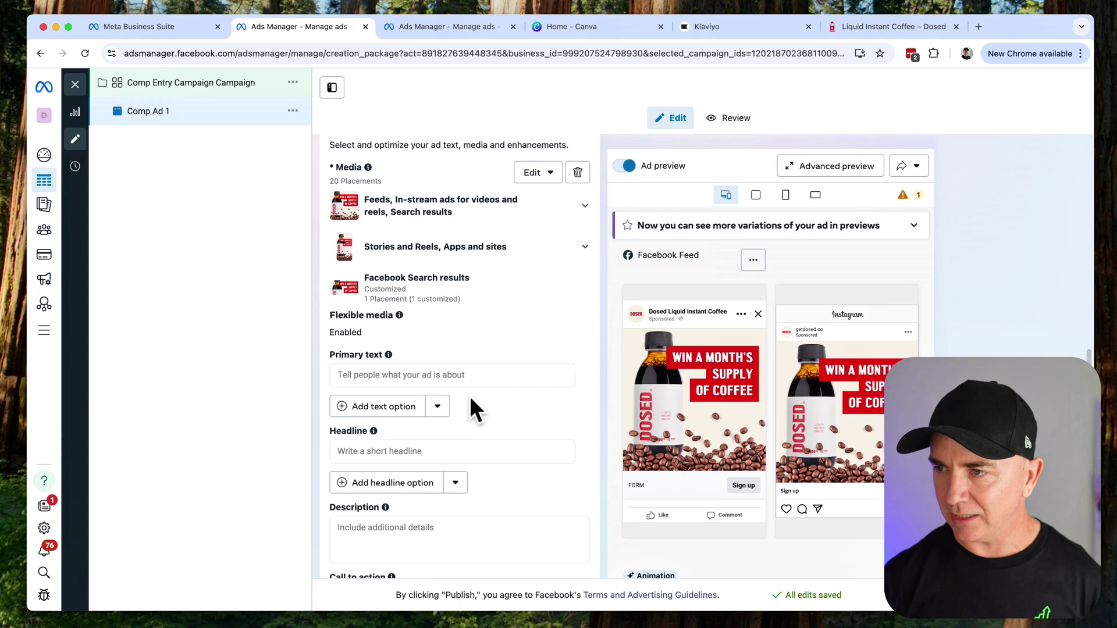
{"action": "left_click", "coordinate": [427, 377]}
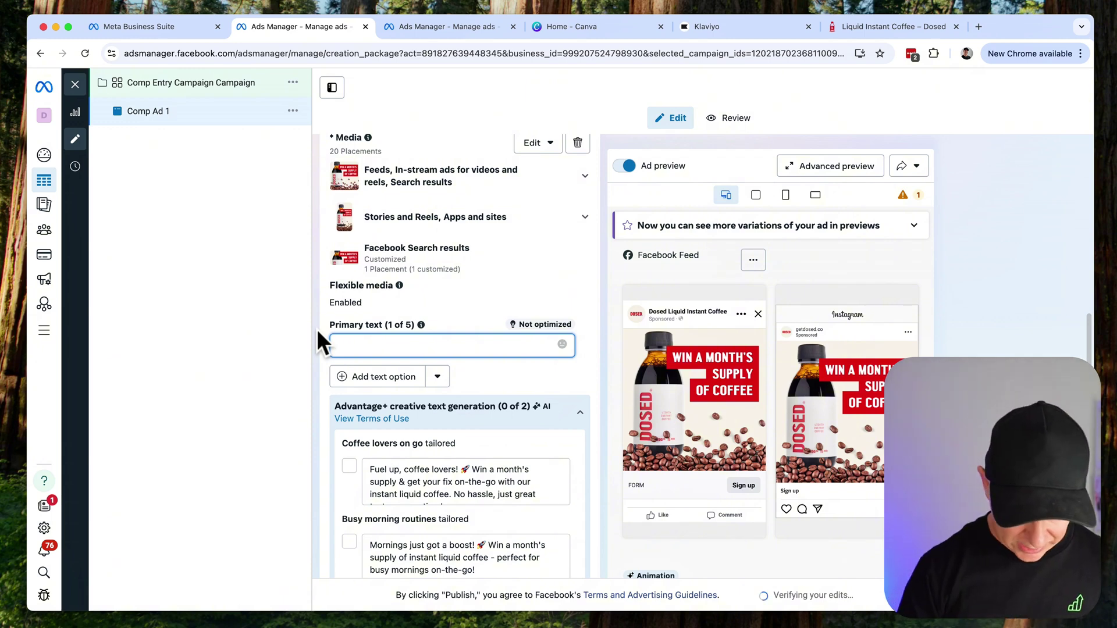
{"action": "type", "text": "3 x Stronger than"}
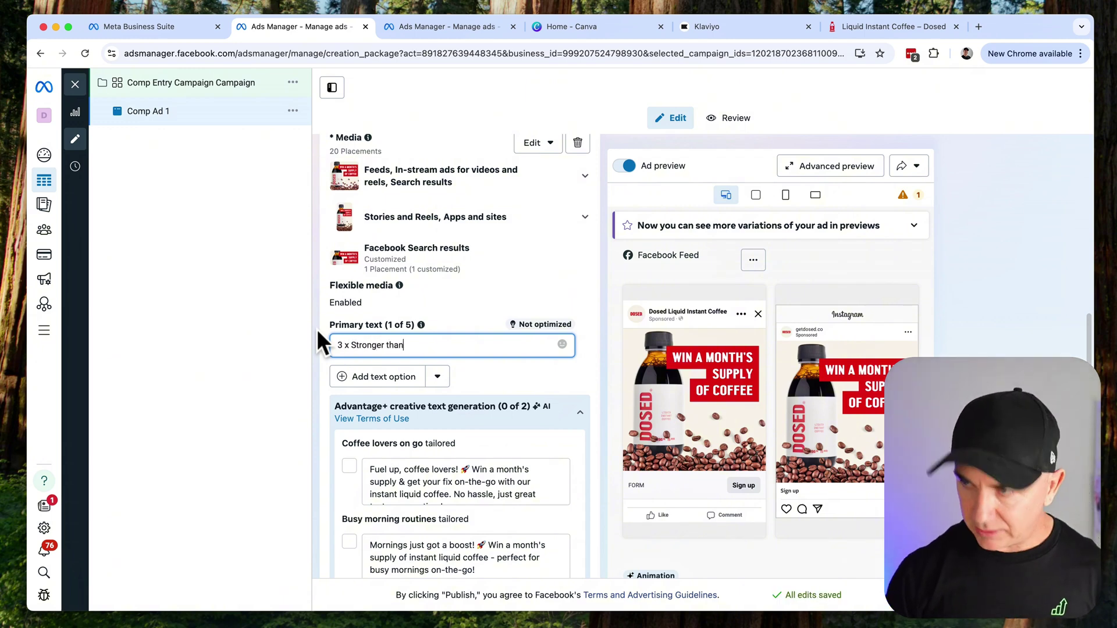
{"action": "type", "text": " Other Competitor"}
{"action": "key", "text": "BackSpace"}
{"action": "key", "text": "BackSpace"}
{"action": "key", "text": "BackSpace"}
{"action": "key", "text": "BackSpace"}
{"action": "key", "text": "BackSpace"}
{"action": "key", "text": "BackSpace"}
{"action": "key", "text": "BackSpace"}
{"action": "key", "text": "BackSpace"}
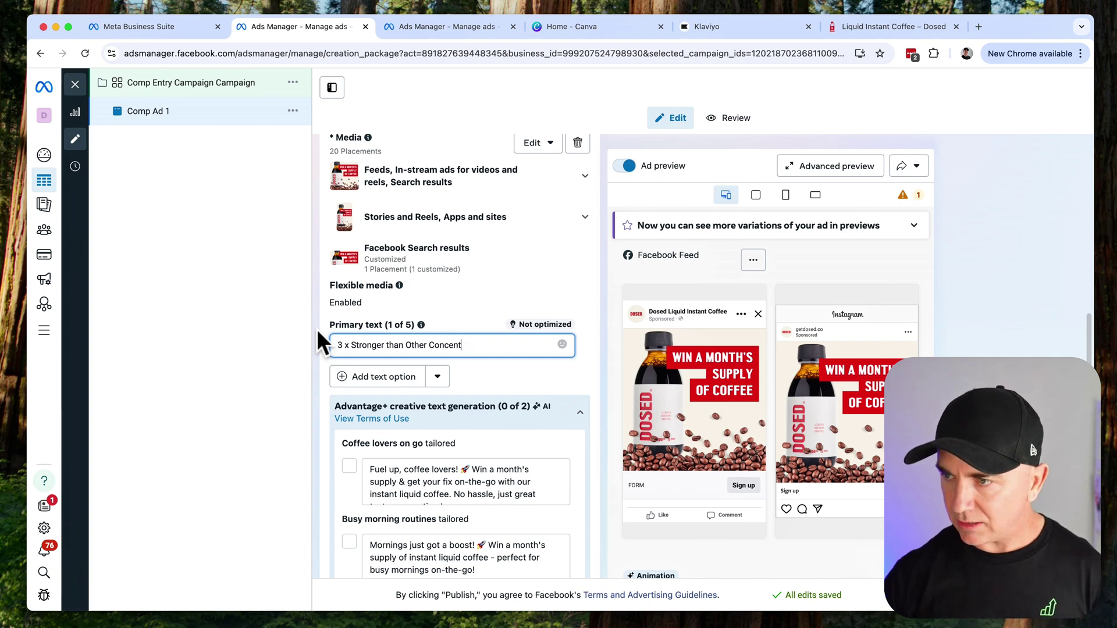
{"action": "type", "text": "ffee Concentrates"}
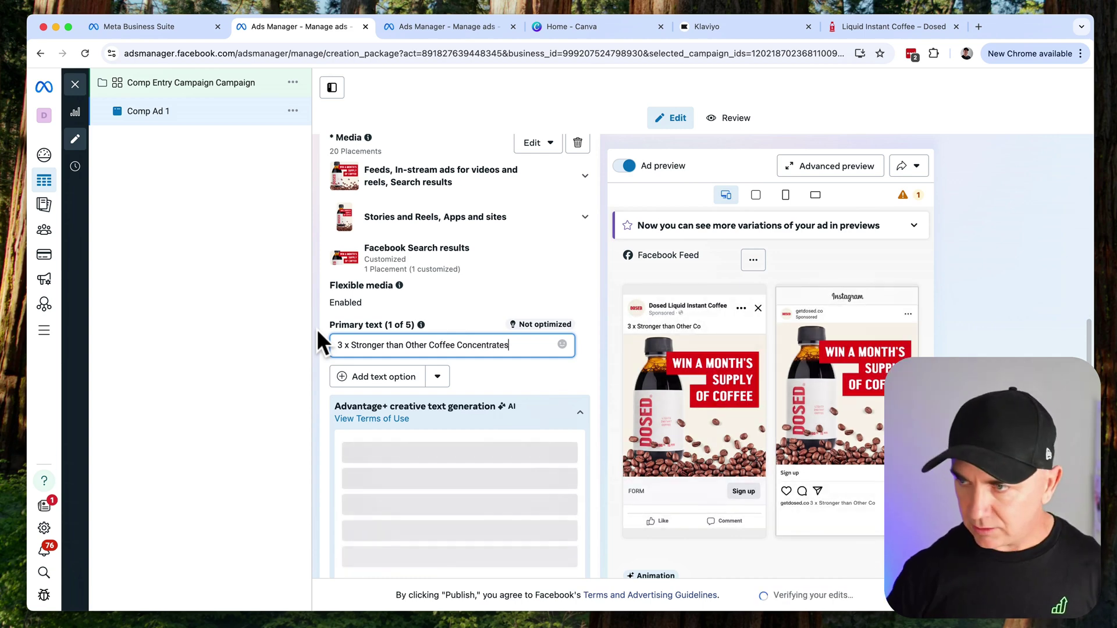
{"action": "key", "text": "Return"}
{"action": "type", "text": "Pure Coffee "}
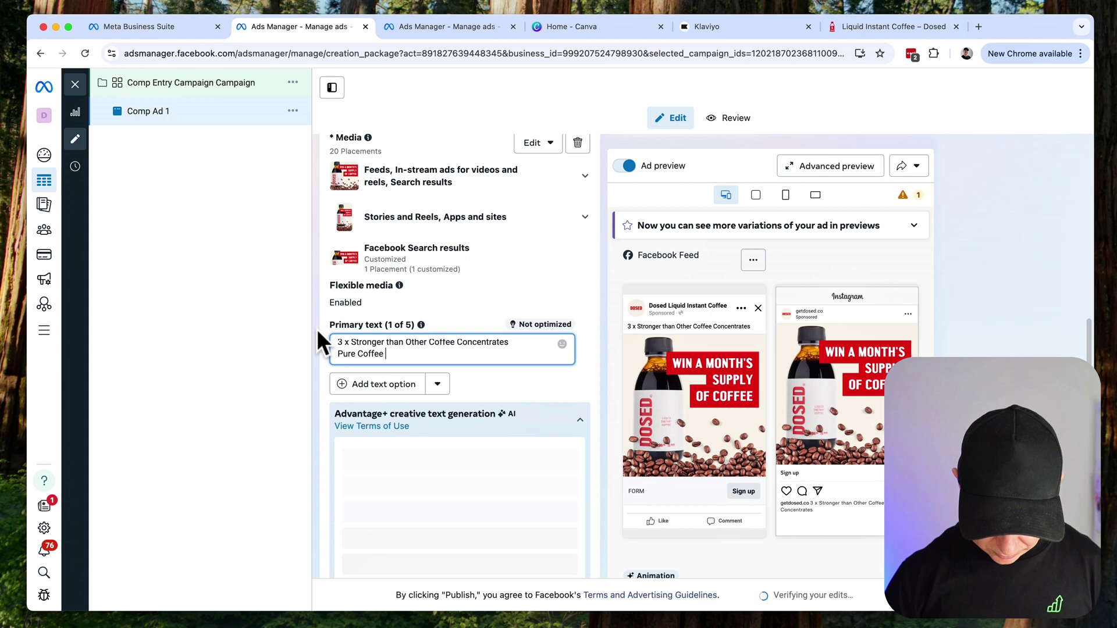
{"action": "type", "text": "Liquid Extract"}
{"action": "key", "text": "Return"}
{"action": "type", "text": "Make an"}
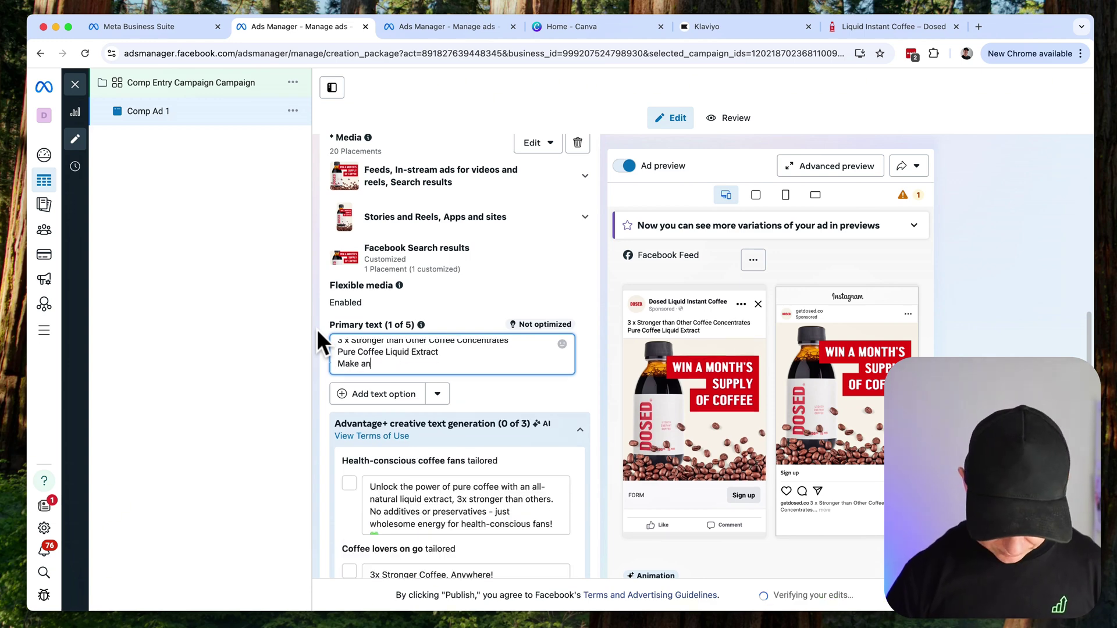
{"action": "type", "text": "y Coffee Anywhere"}
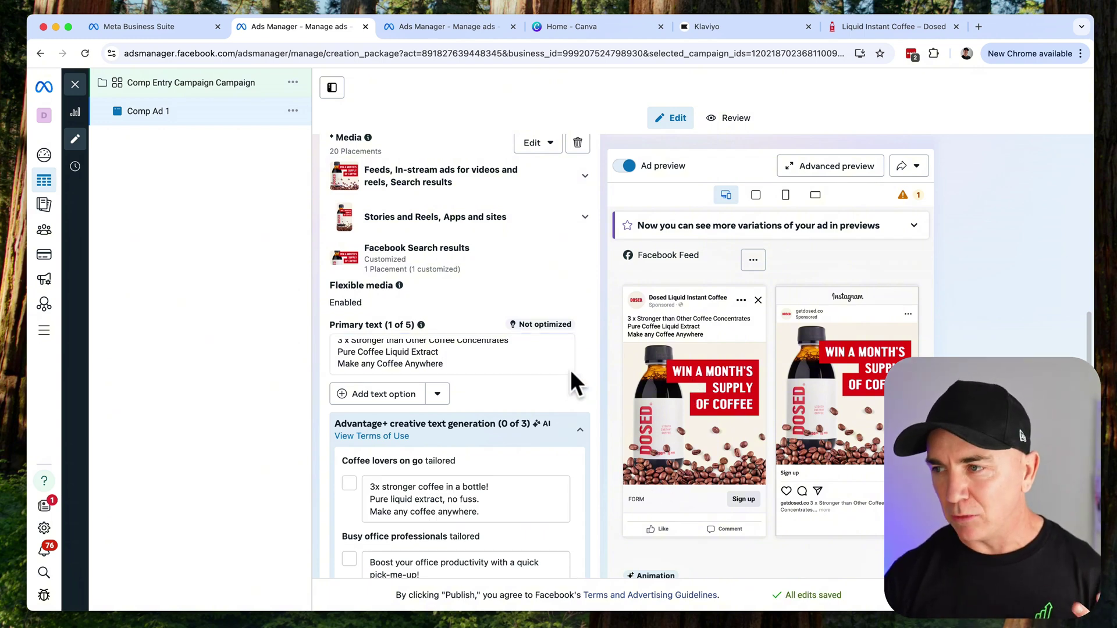
Set the headline to 'Win a Month's Supply of Liquid Instant Coffee! (woth $59.95)'.
{"action": "scroll", "coordinate": [570, 369], "scroll_direction": "down", "scroll_amount": 8}
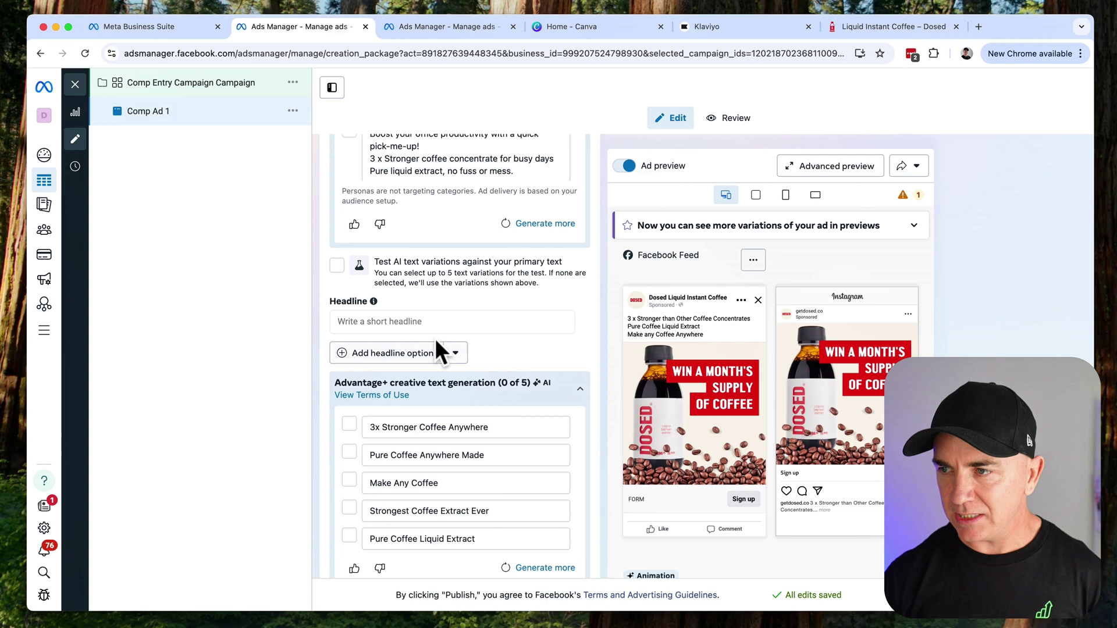
{"action": "left_click", "coordinate": [430, 323]}
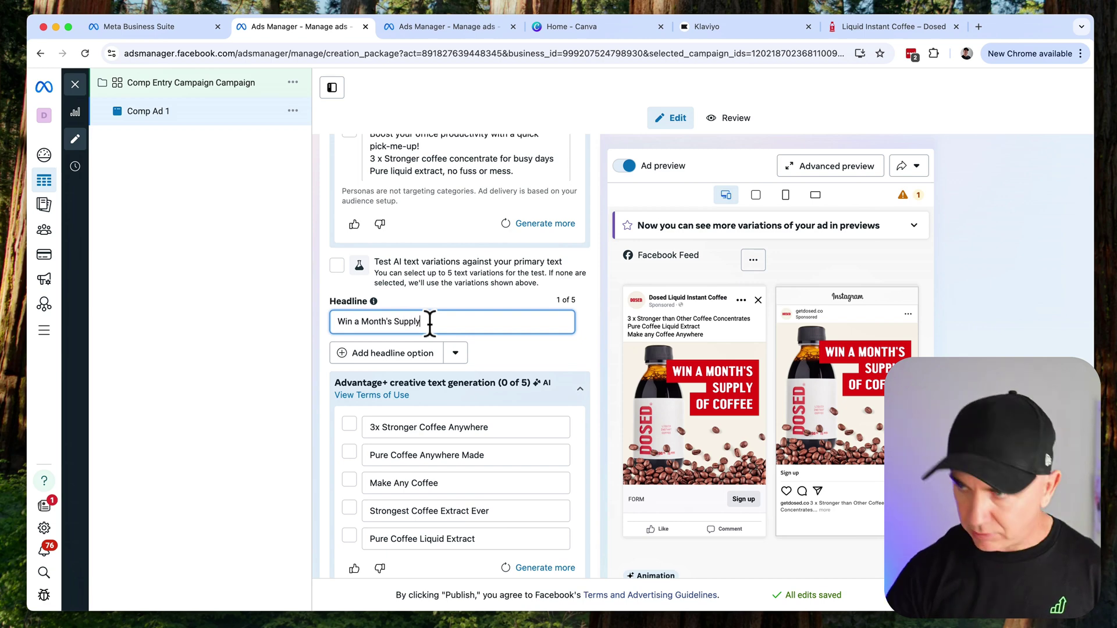
{"action": "type", "text": "Win a Month's Supply of"}
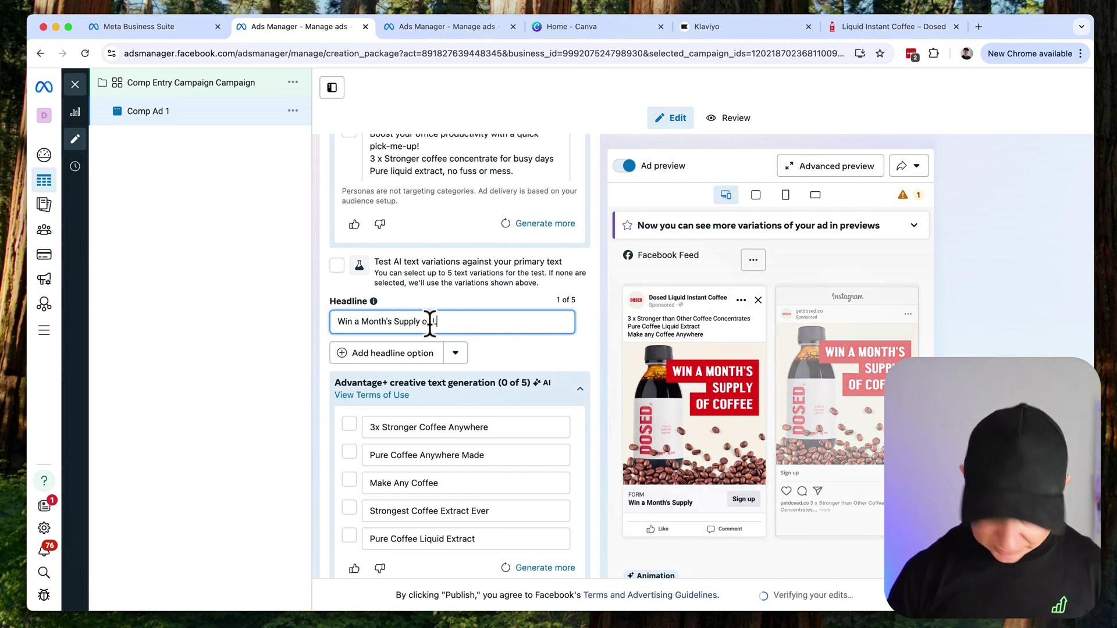
{"action": "type", "text": " Liquid Insta"}
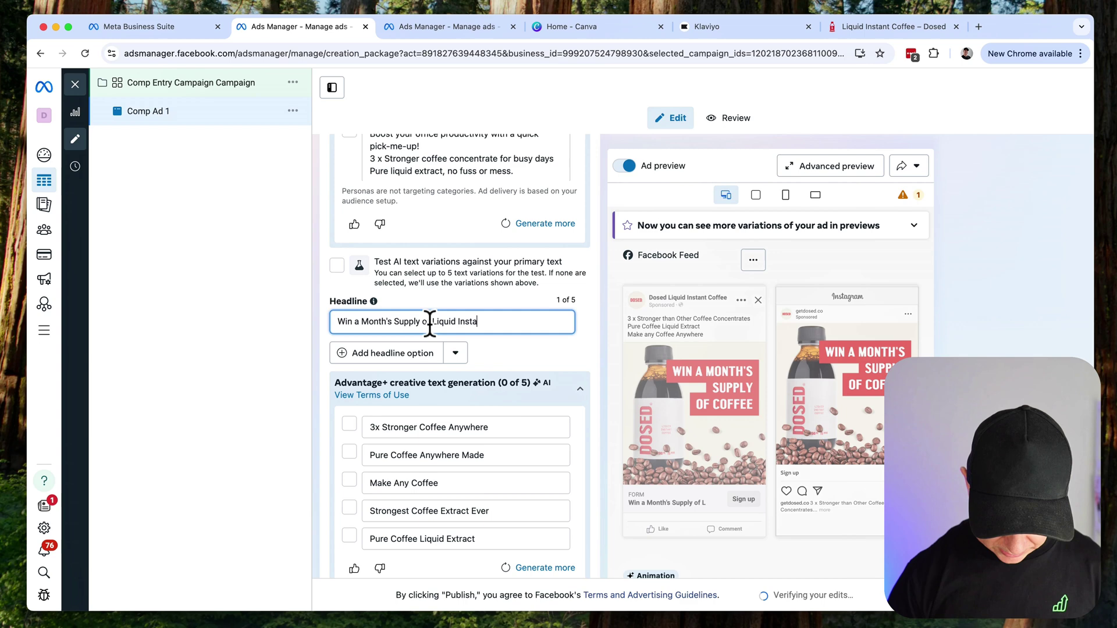
{"action": "type", "text": "nt Cof"}
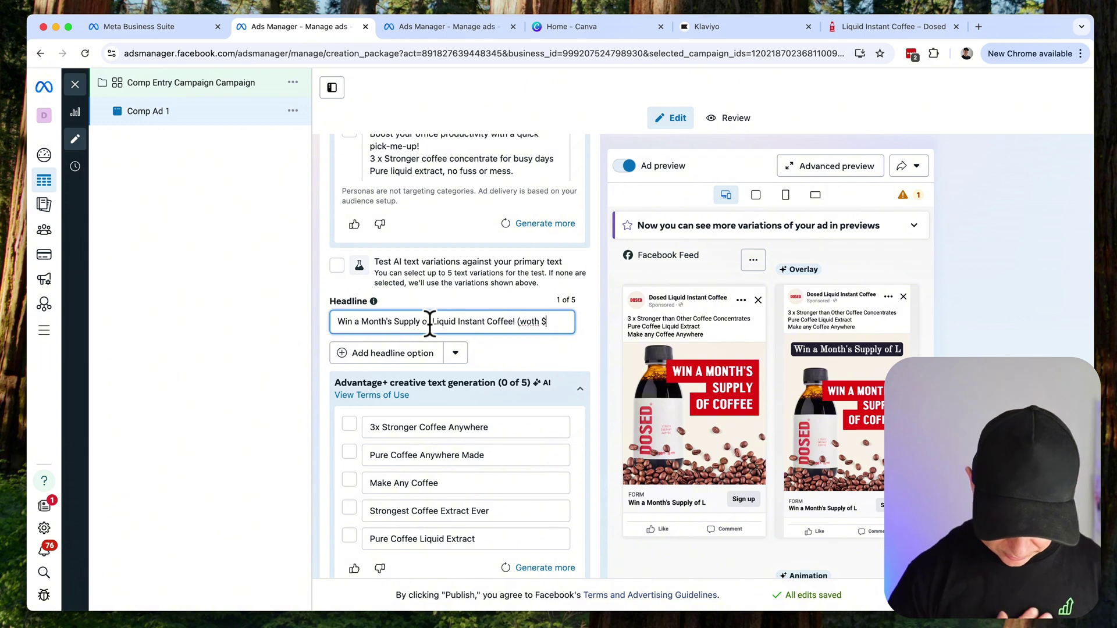
{"action": "type", "text": "fee! (woth $"}
{"action": "key", "text": "super+a"}
{"action": "type", "text": "$59.95"}
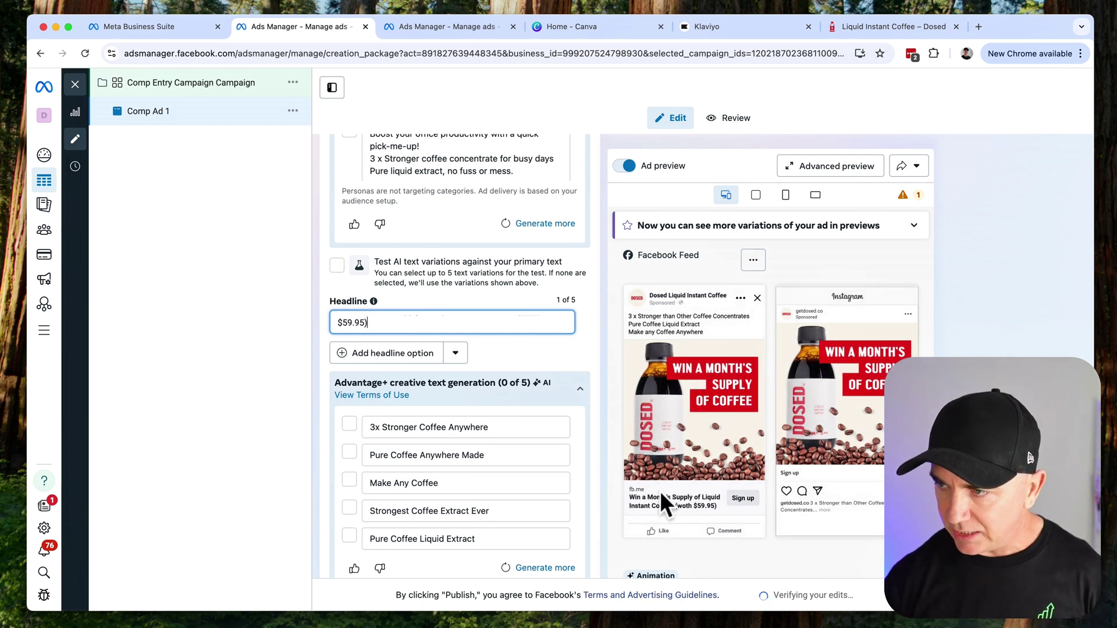
{"action": "scroll", "coordinate": [769, 385], "scroll_direction": "down", "scroll_amount": 2}
{"action": "scroll", "coordinate": [769, 385], "scroll_direction": "down", "scroll_amount": 5}
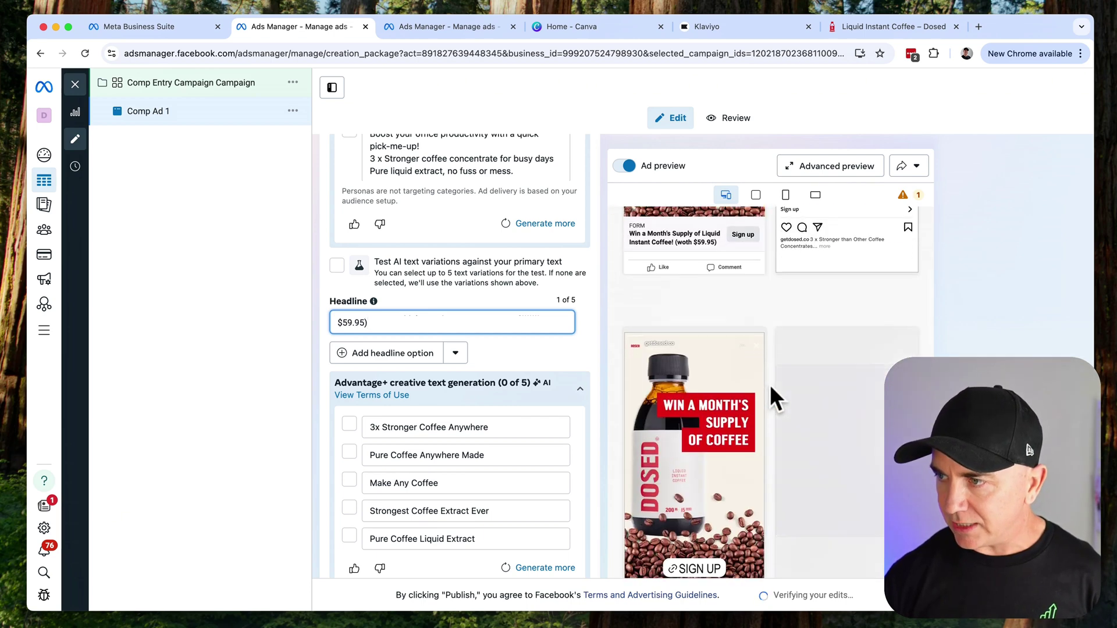
{"action": "scroll", "coordinate": [771, 334], "scroll_direction": "down", "scroll_amount": 6}
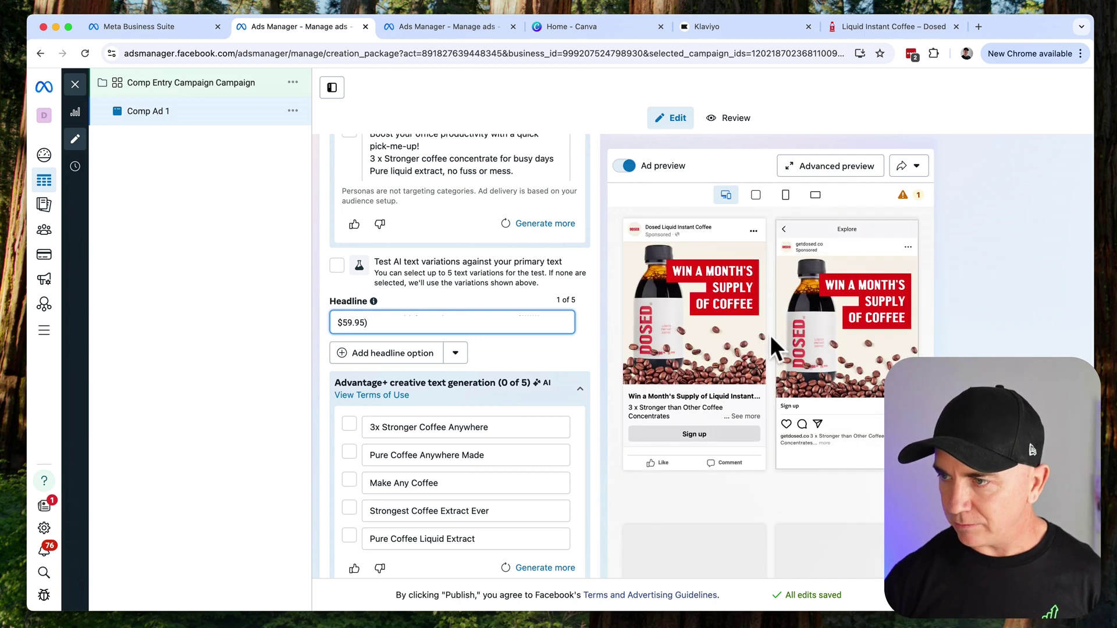
Set the ad's call to action to Apply now, replacing an initial Get offer choice.
{"action": "scroll", "coordinate": [322, 375], "scroll_direction": "down", "scroll_amount": 5}
{"action": "scroll", "coordinate": [322, 375], "scroll_direction": "down", "scroll_amount": 3}
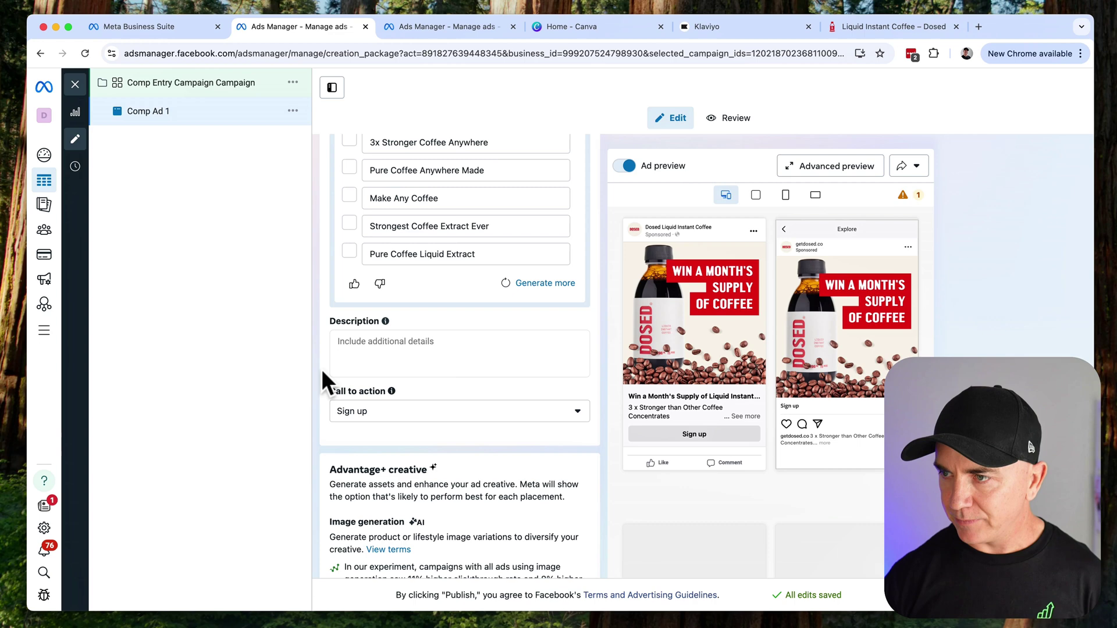
{"action": "left_click", "coordinate": [396, 414]}
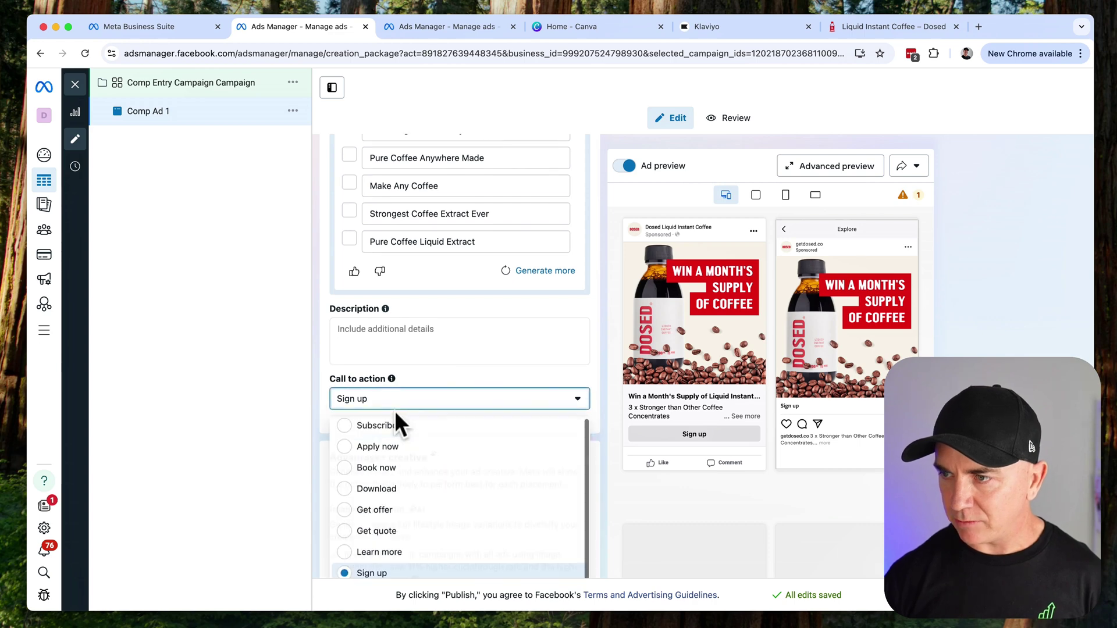
{"action": "left_click", "coordinate": [434, 509]}
{"action": "scroll", "coordinate": [343, 433], "scroll_direction": "down", "scroll_amount": 3}
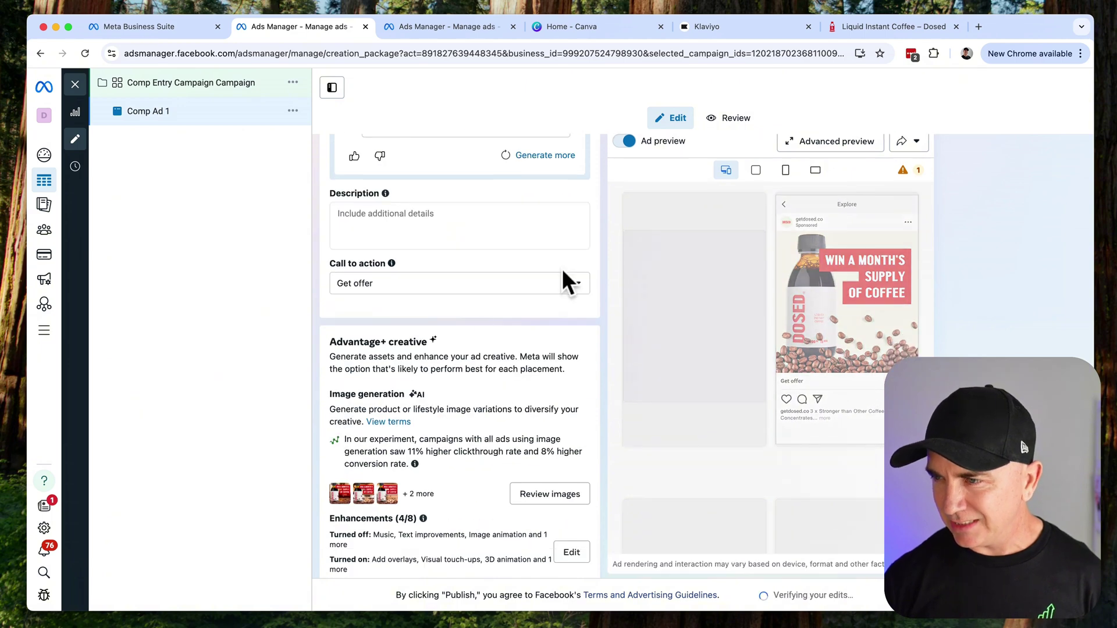
{"action": "left_click", "coordinate": [560, 289]}
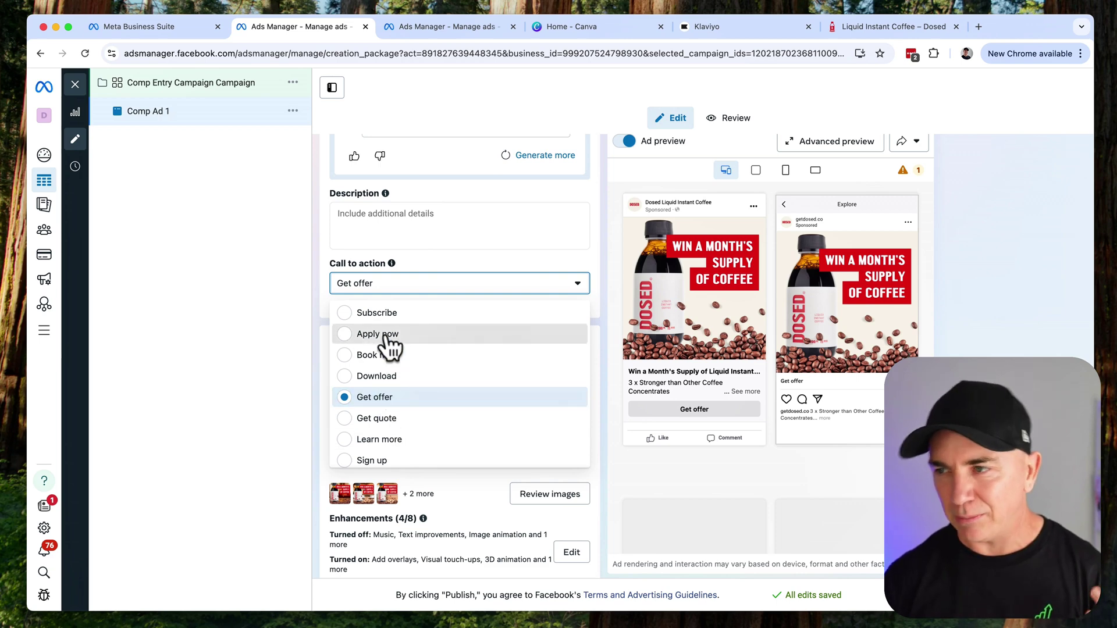
{"action": "left_click", "coordinate": [387, 334]}
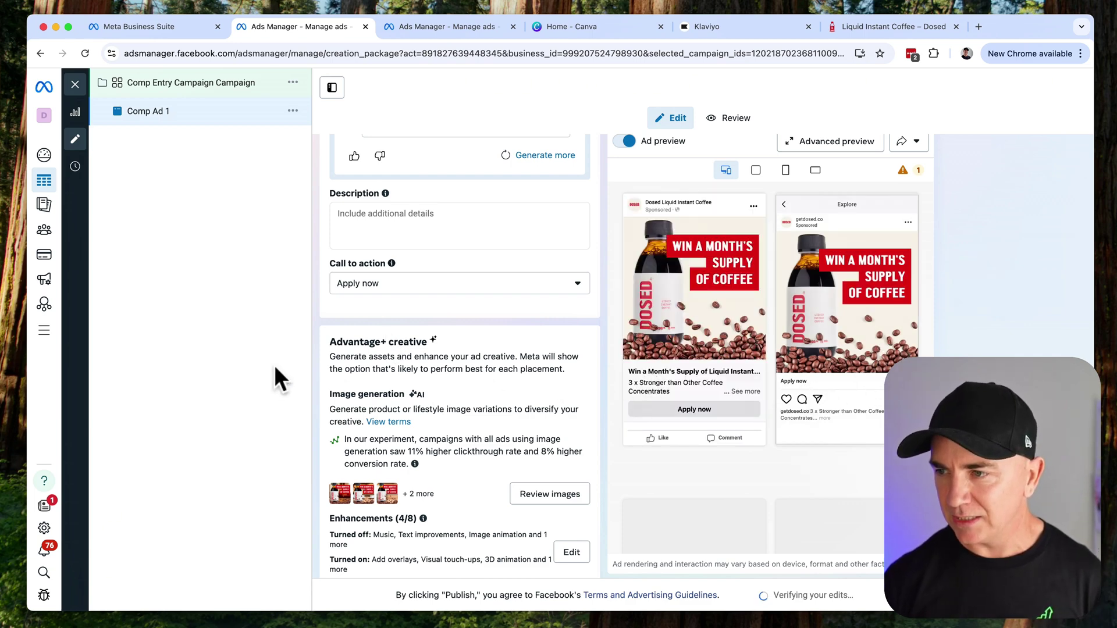
Bring up the Build a URL parameter dialog in the Tracking section.
{"action": "scroll", "coordinate": [424, 379], "scroll_direction": "down", "scroll_amount": 5}
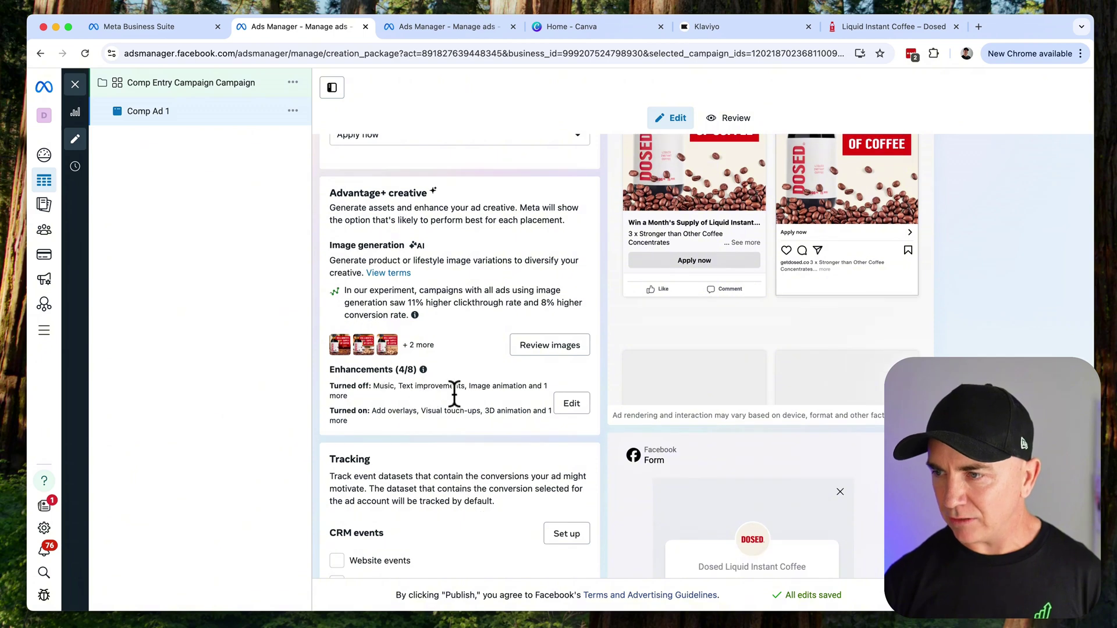
{"action": "scroll", "coordinate": [455, 395], "scroll_direction": "down", "scroll_amount": 8}
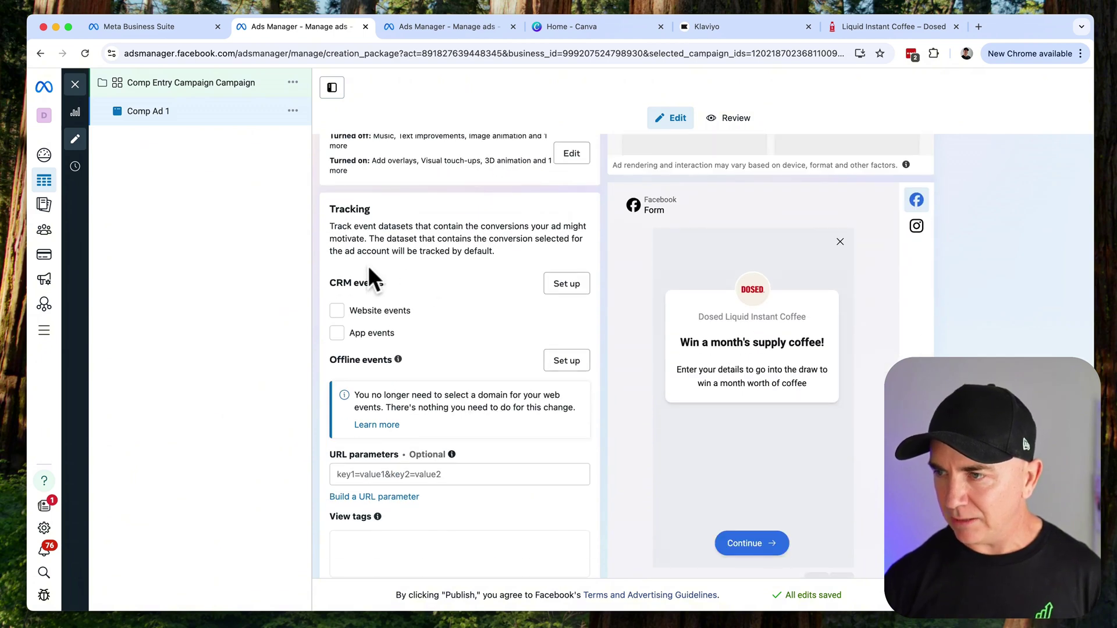
{"action": "scroll", "coordinate": [462, 339], "scroll_direction": "down", "scroll_amount": 1}
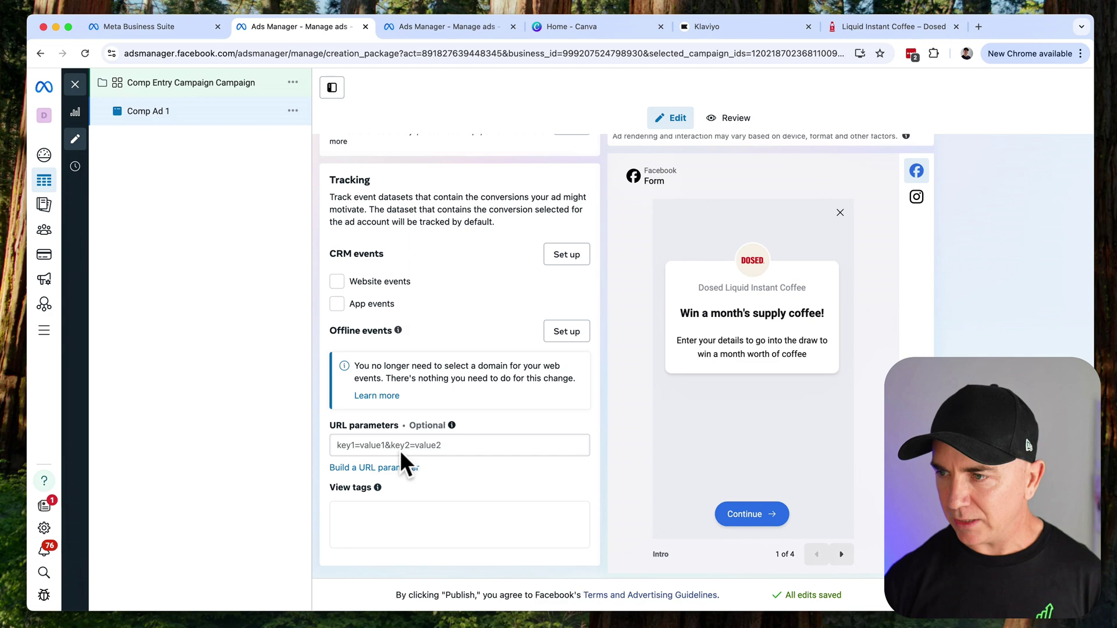
{"action": "left_click", "coordinate": [399, 466]}
Apply UTM source meta, medium cpc, campaign {{campaign.name}} and content {{ad.name}}.
{"action": "left_click", "coordinate": [480, 207]}
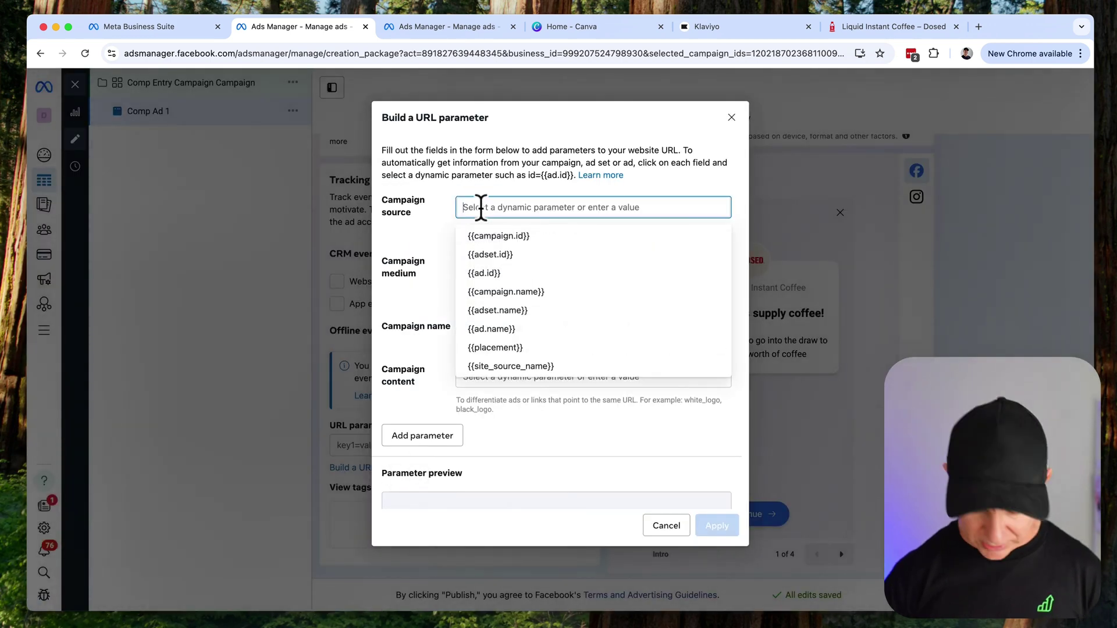
{"action": "type", "text": "meta"}
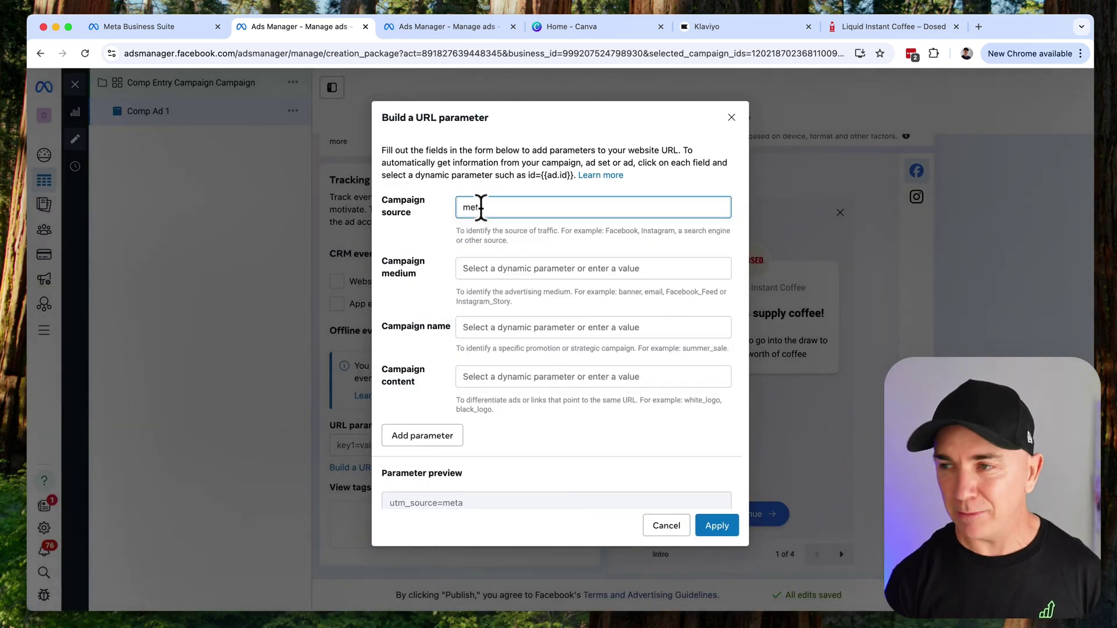
{"action": "key", "text": "Tab"}
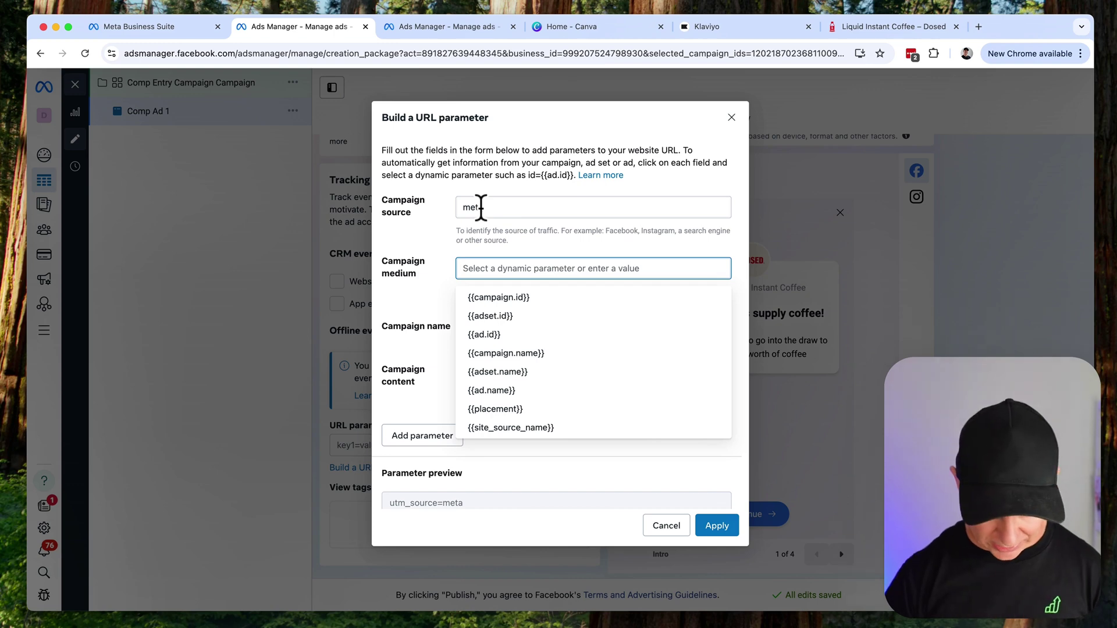
{"action": "type", "text": "cpc"}
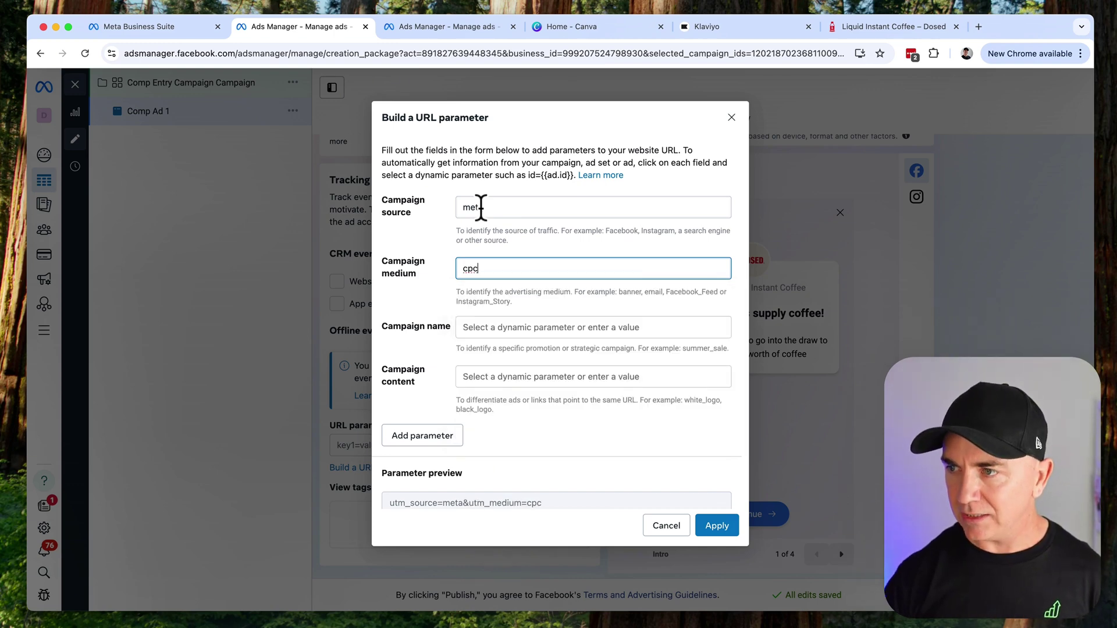
{"action": "left_click", "coordinate": [487, 326]}
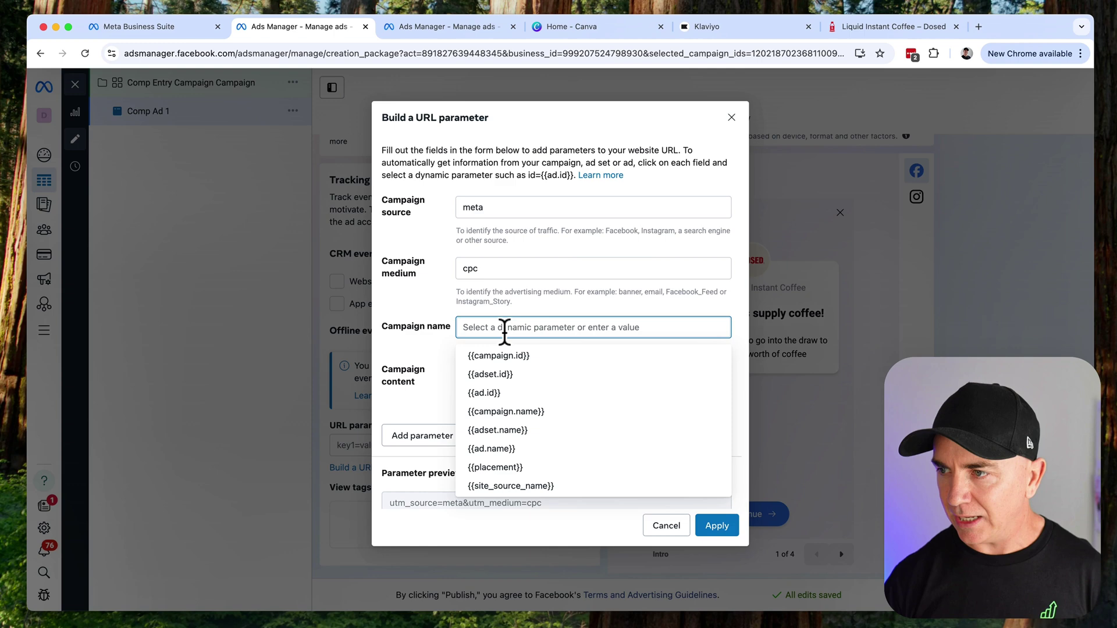
{"action": "left_click", "coordinate": [512, 411]}
{"action": "left_click", "coordinate": [506, 433]}
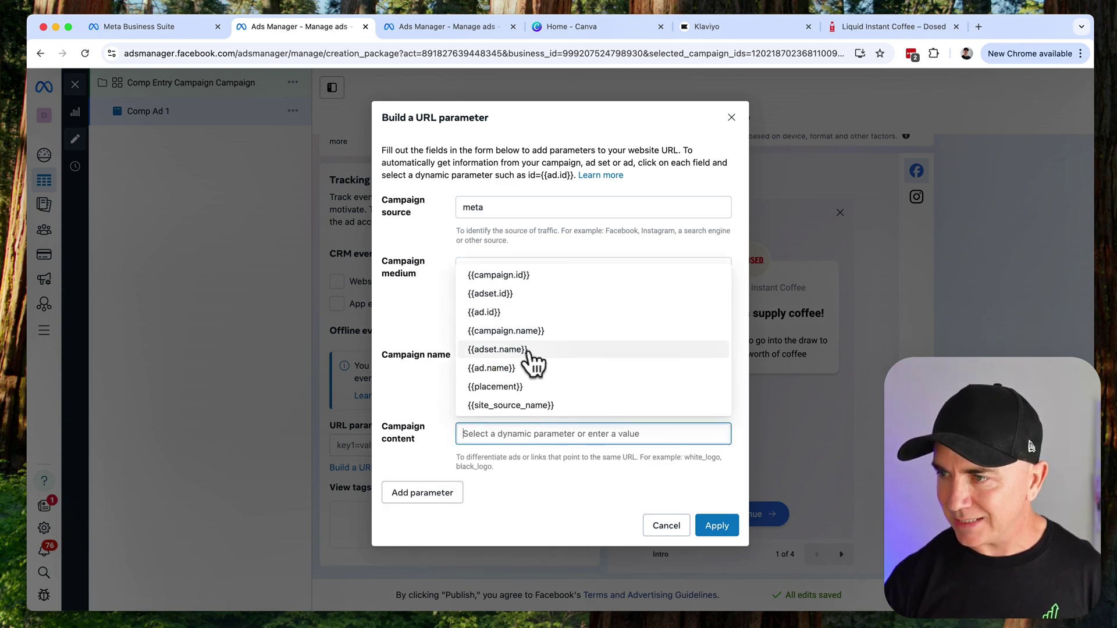
{"action": "left_click", "coordinate": [526, 368]}
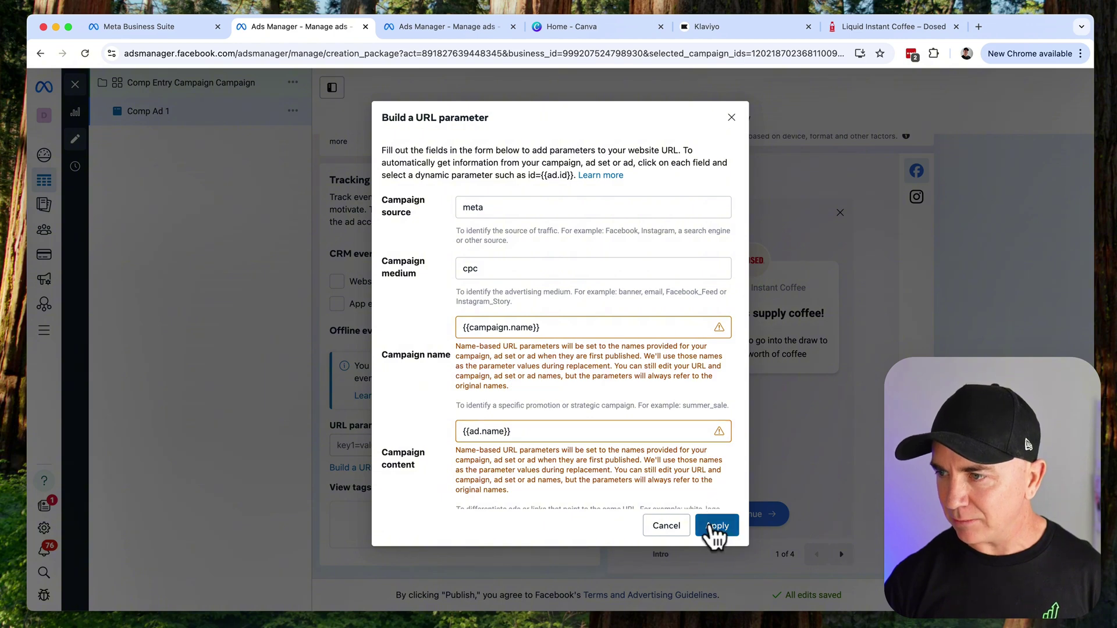
{"action": "left_click", "coordinate": [716, 526]}
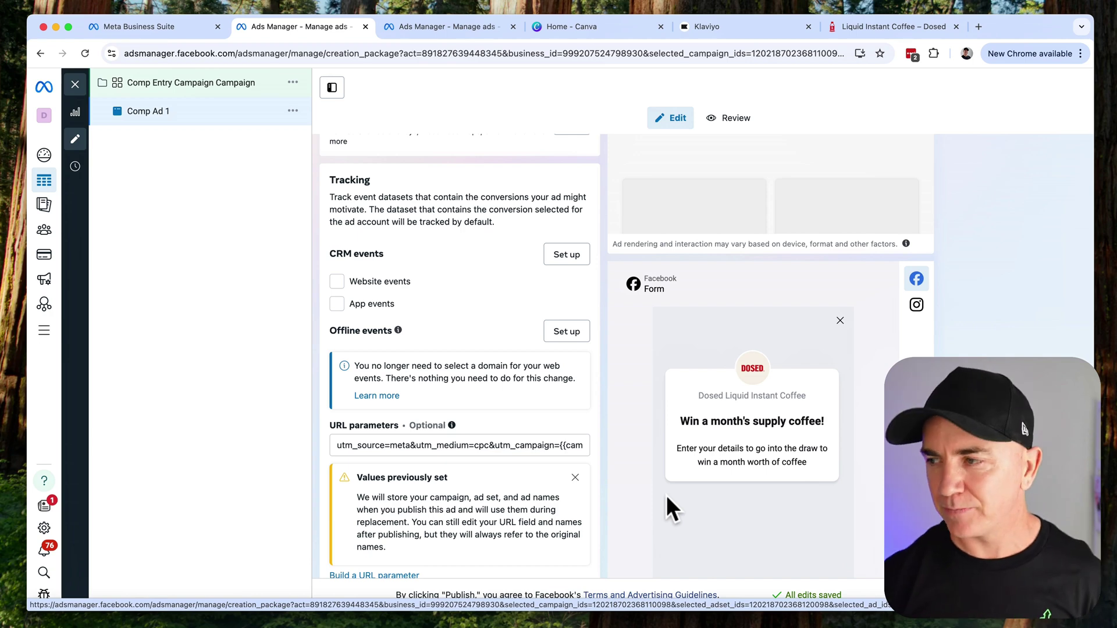
Scroll down to review the ad's finished URL parameters.
{"action": "scroll", "coordinate": [601, 390], "scroll_direction": "down", "scroll_amount": 1}
{"action": "scroll", "coordinate": [601, 390], "scroll_direction": "down", "scroll_amount": 3}
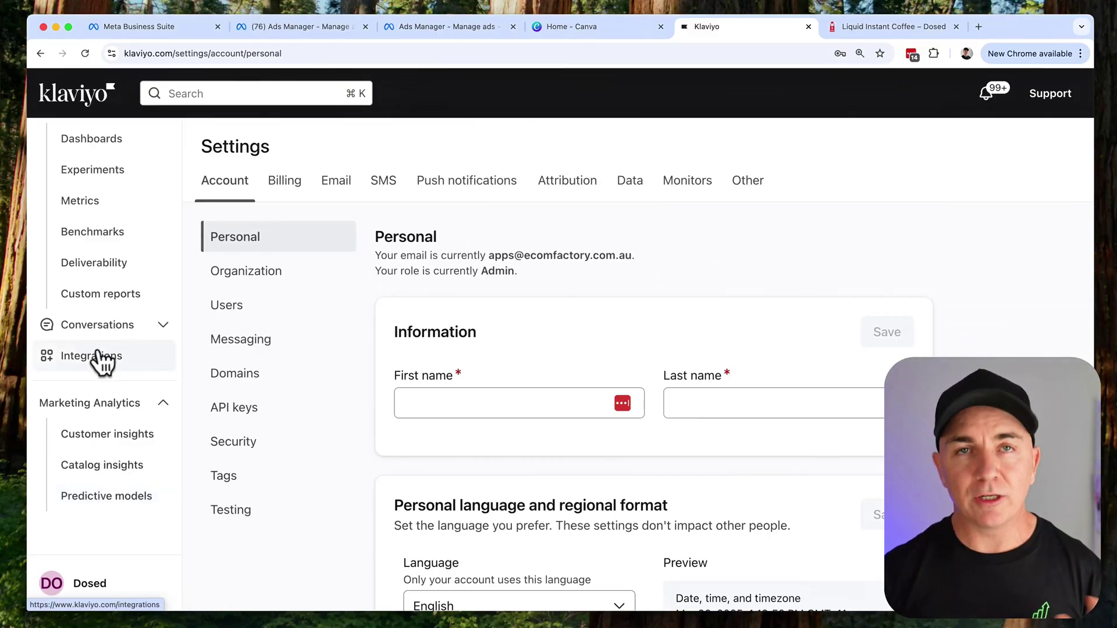
Search Klaviyo's integrations for 'meta' and open the Meta Ads Manage app page.
{"action": "left_click", "coordinate": [86, 359]}
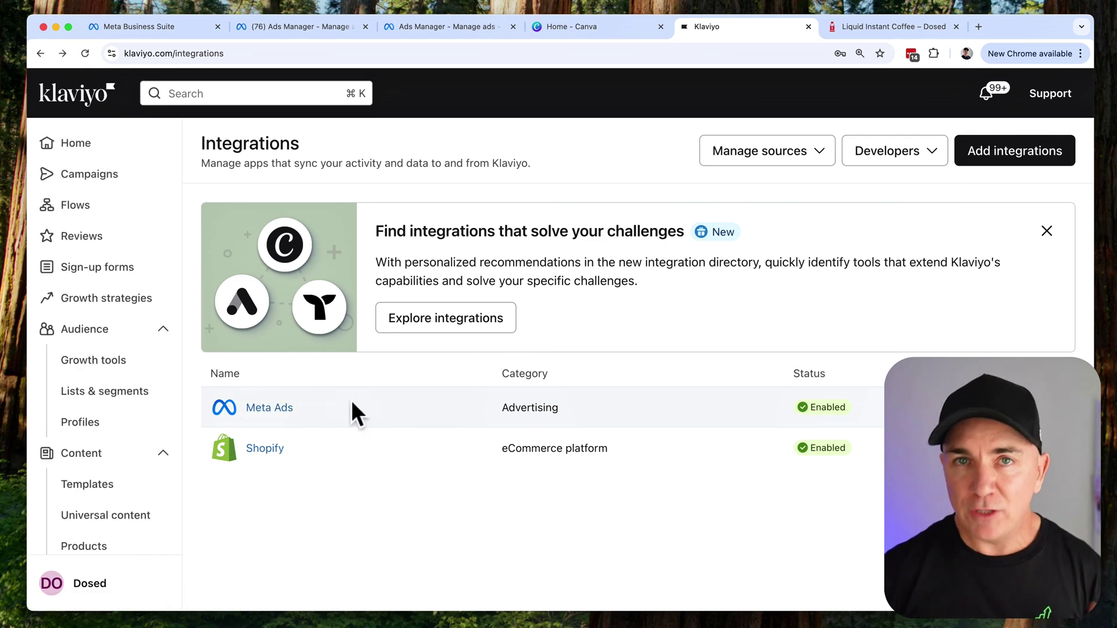
{"action": "left_click", "coordinate": [997, 159]}
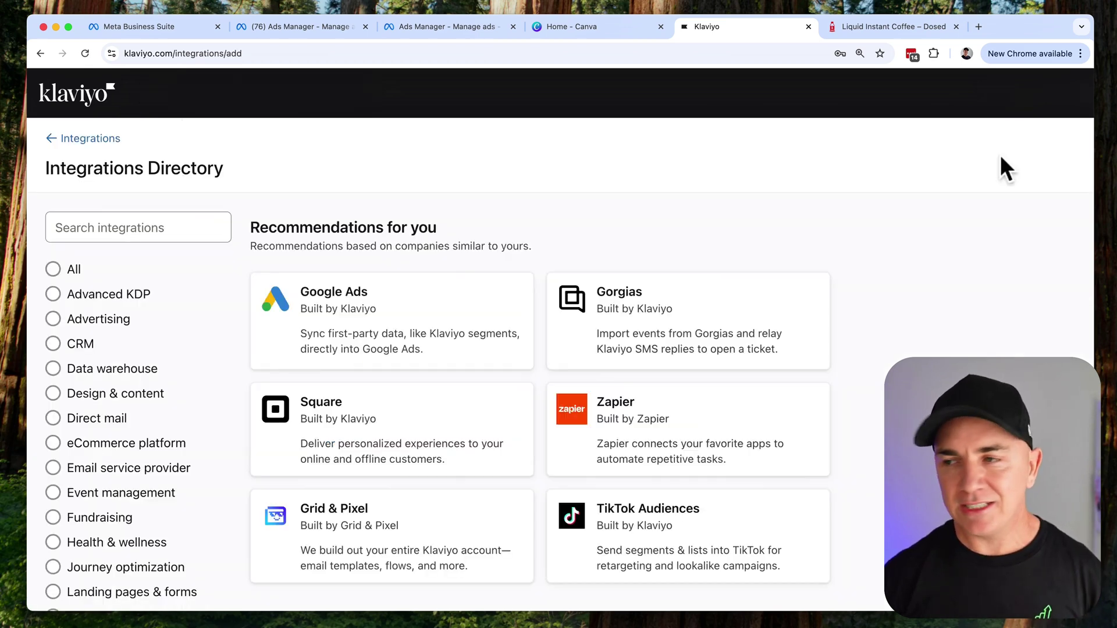
{"action": "left_click", "coordinate": [154, 235]}
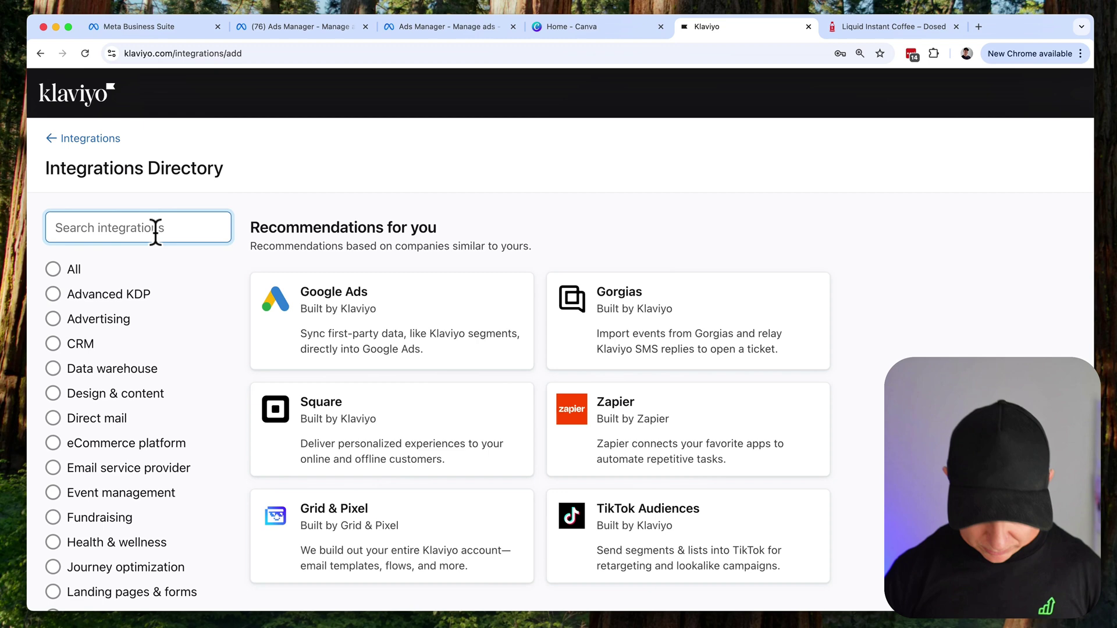
{"action": "type", "text": "meta"}
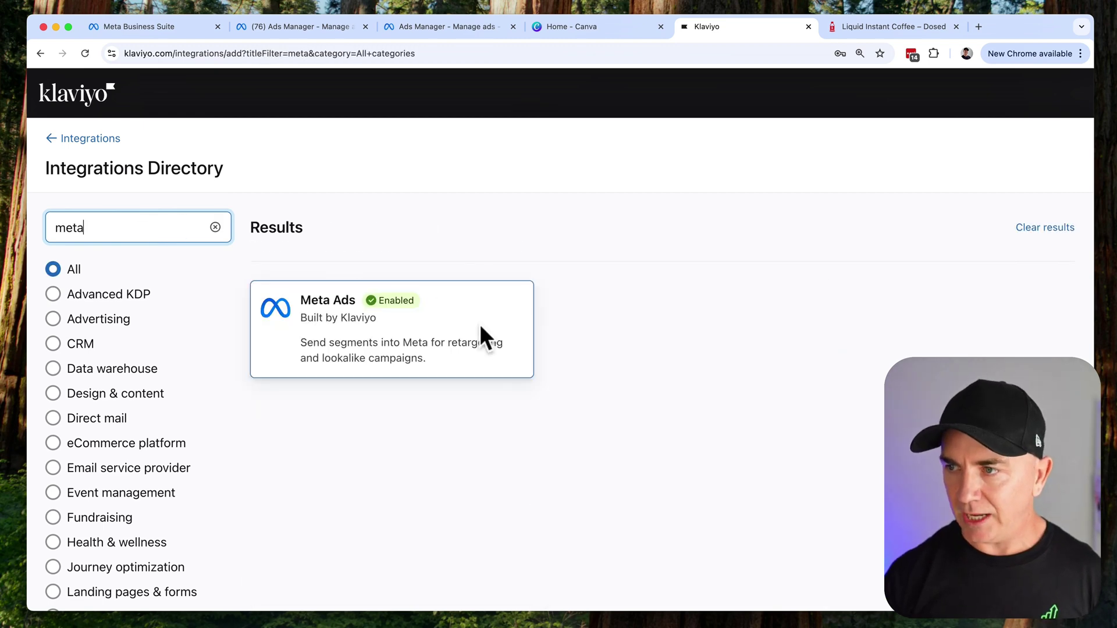
{"action": "left_click", "coordinate": [479, 324]}
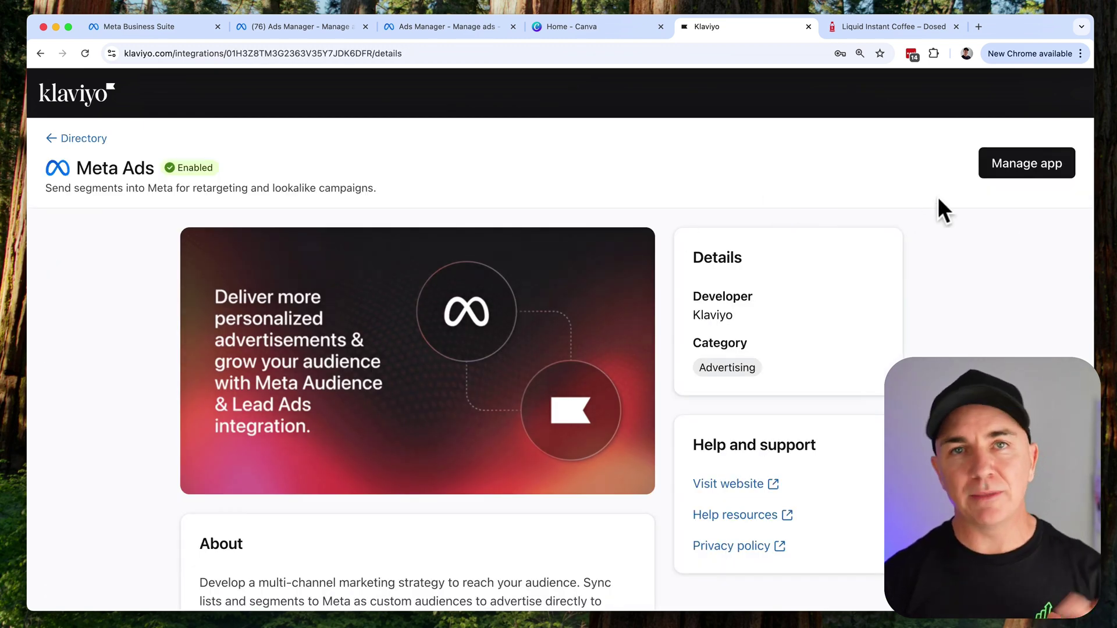
{"action": "left_click", "coordinate": [1011, 168]}
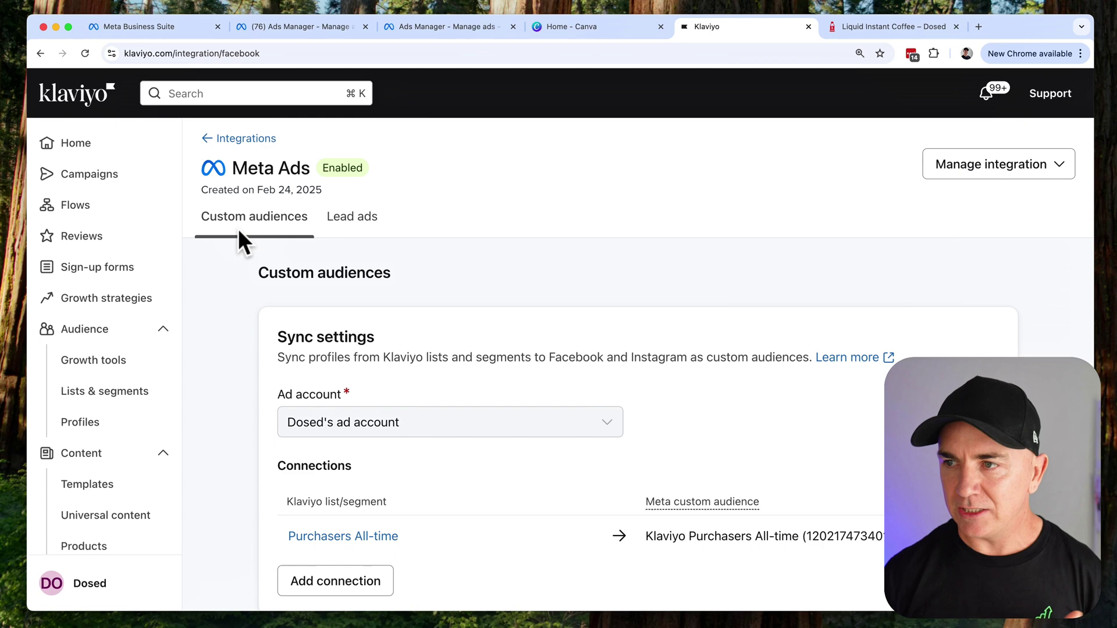
Start a lead ads sync for the Dosed Liquid Instant Coffee page's Comp Entry Form.
{"action": "left_click", "coordinate": [345, 224]}
{"action": "left_click", "coordinate": [633, 565]}
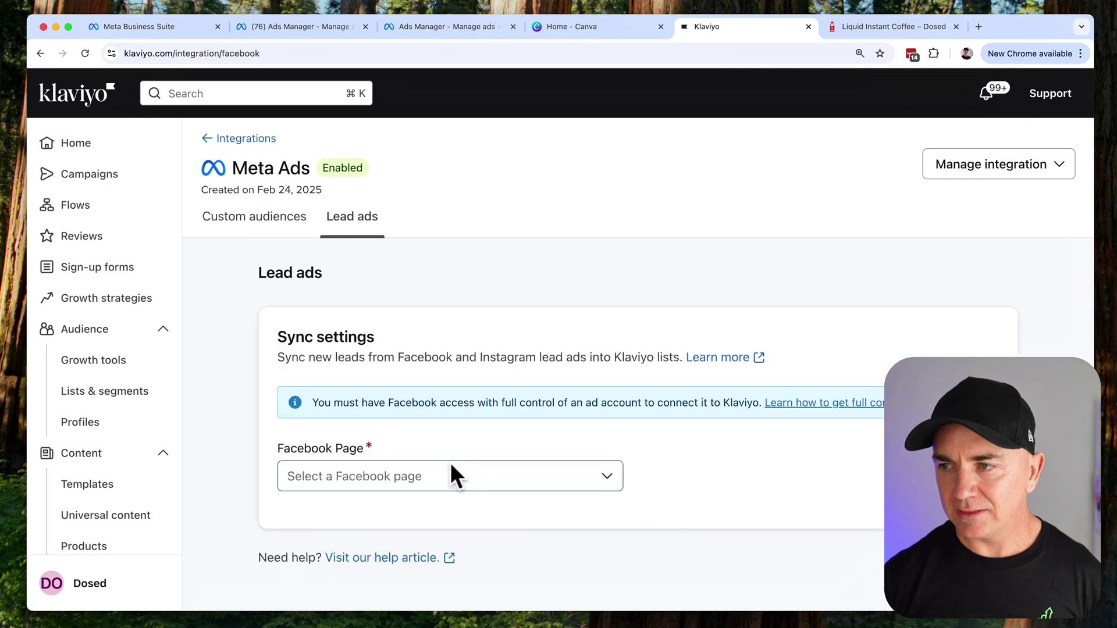
{"action": "left_click", "coordinate": [396, 474]}
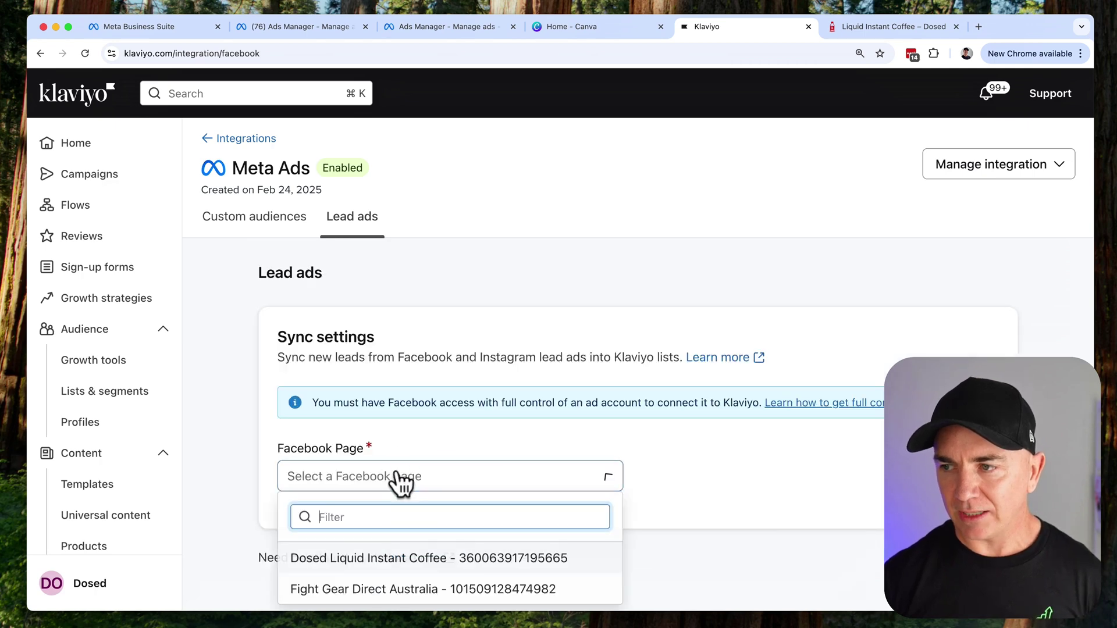
{"action": "left_click", "coordinate": [406, 560]}
{"action": "scroll", "coordinate": [653, 466], "scroll_direction": "down", "scroll_amount": 2}
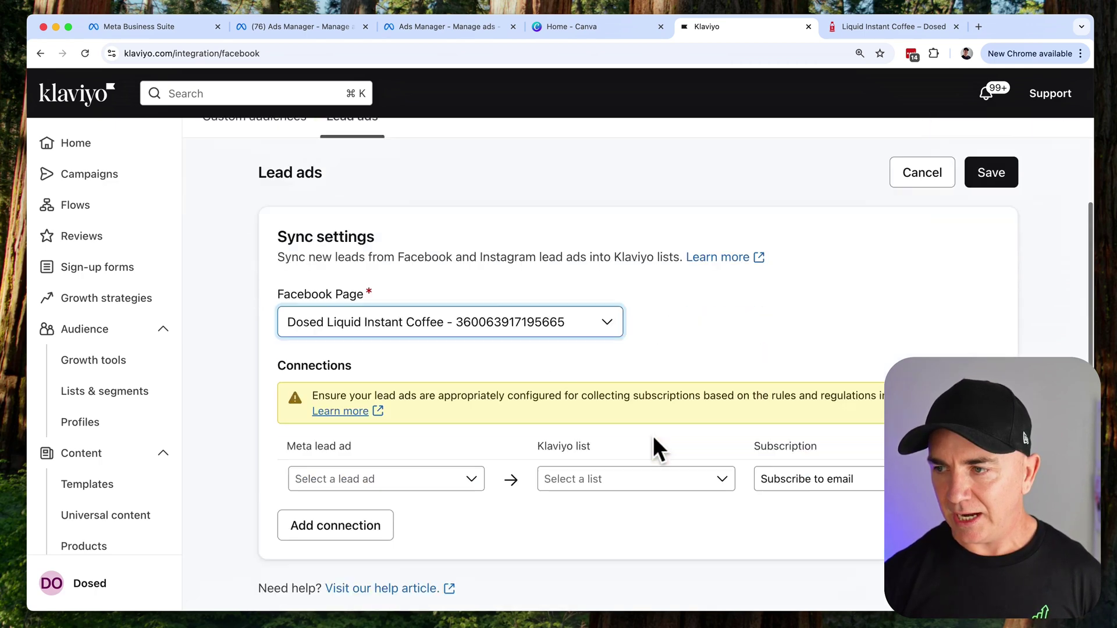
{"action": "left_click", "coordinate": [407, 480]}
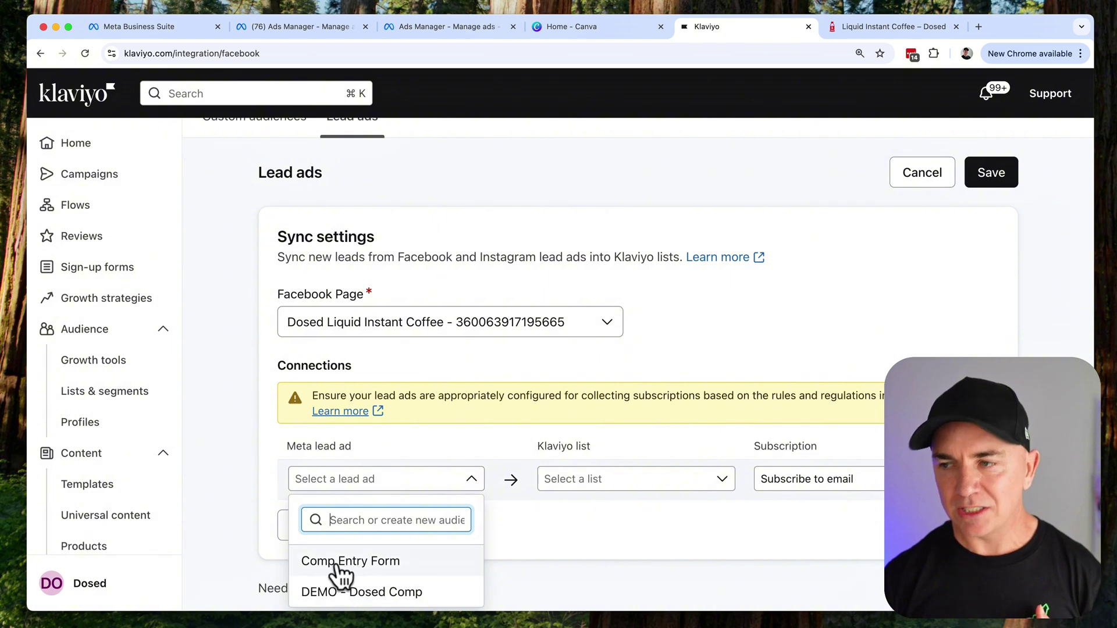
{"action": "left_click", "coordinate": [353, 564]}
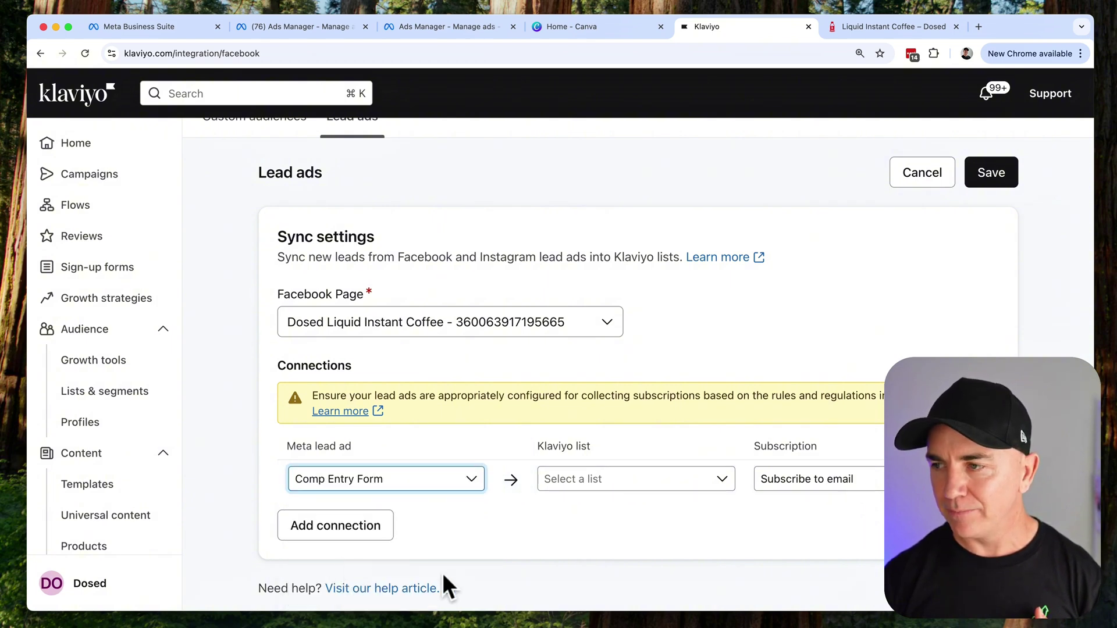
Send the form's leads to the Competition Entries list, subscribed to email and SMS, and save.
{"action": "left_click", "coordinate": [727, 487]}
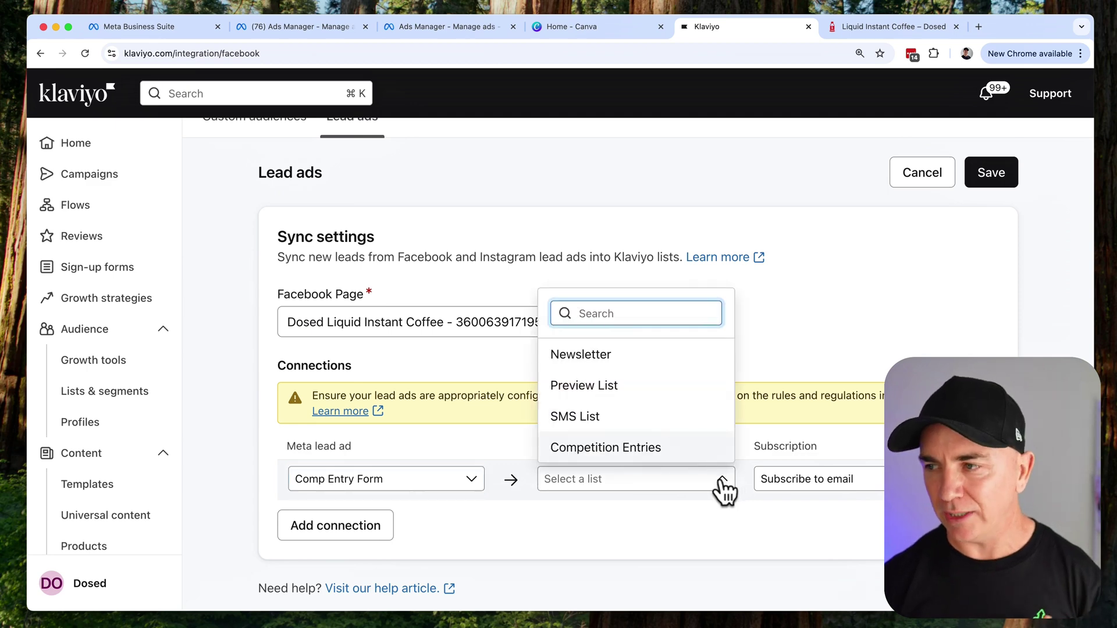
{"action": "left_click", "coordinate": [626, 448]}
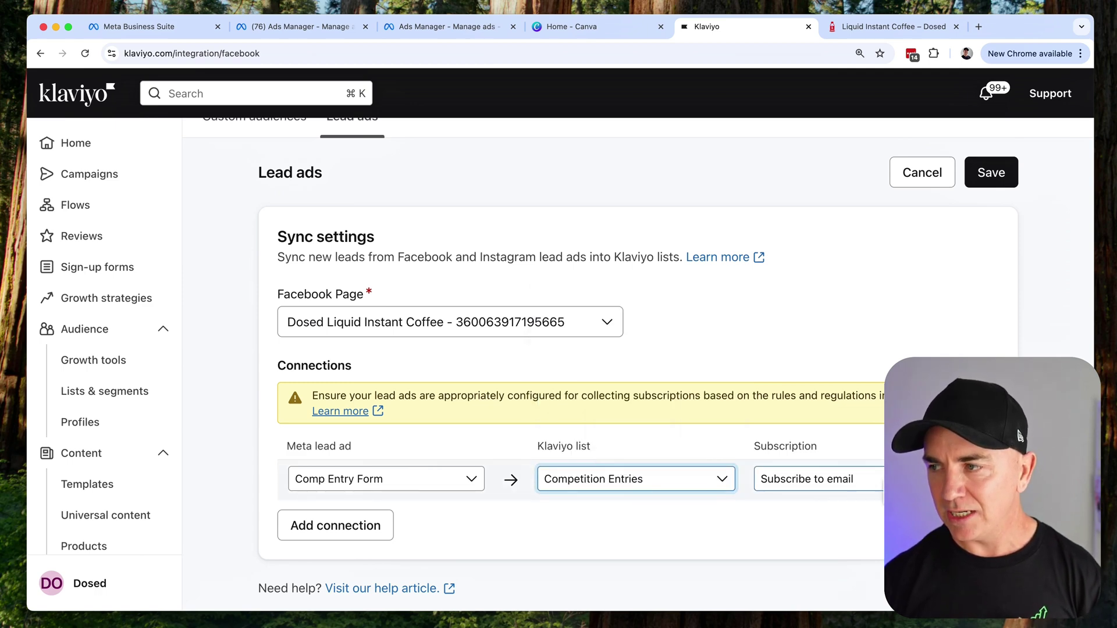
{"action": "key", "text": "Tab"}
{"action": "key", "text": "space"}
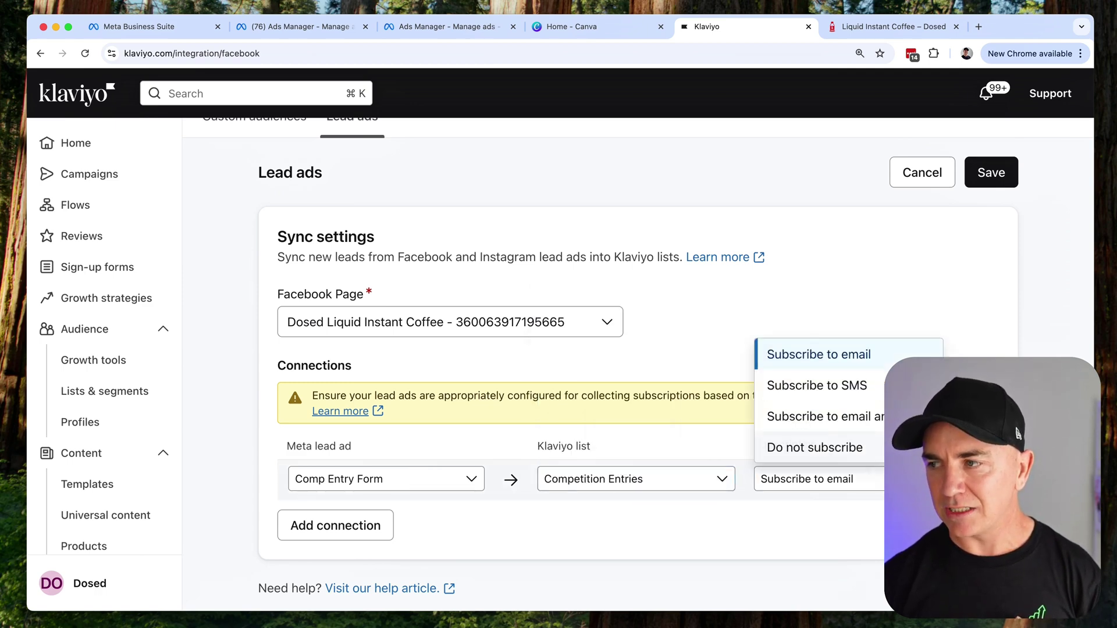
{"action": "left_click", "coordinate": [869, 416]}
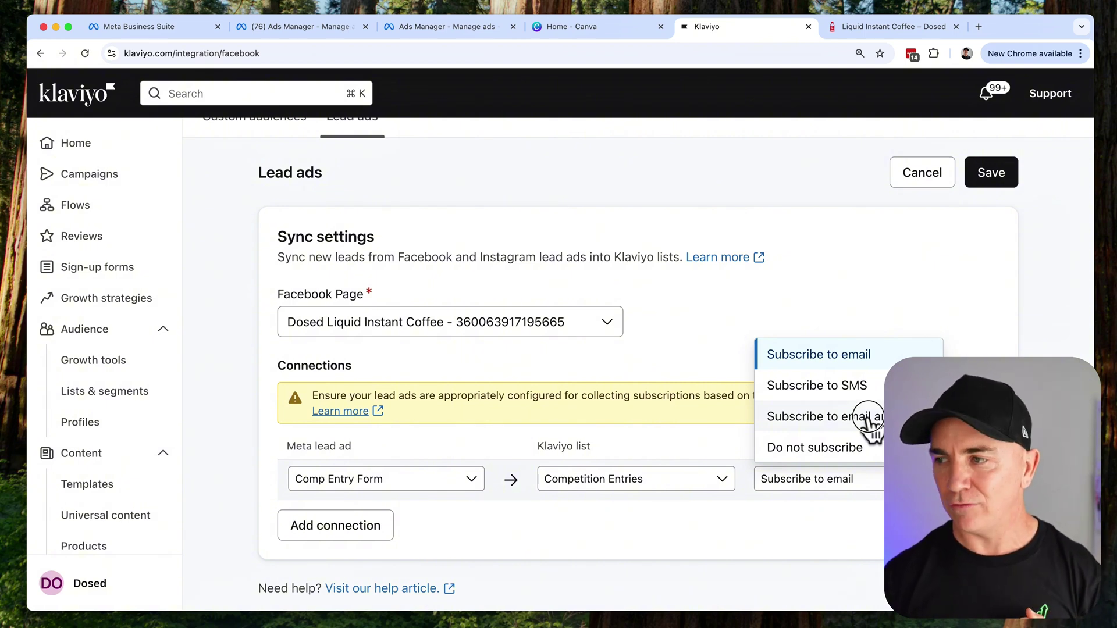
{"action": "left_click", "coordinate": [985, 171]}
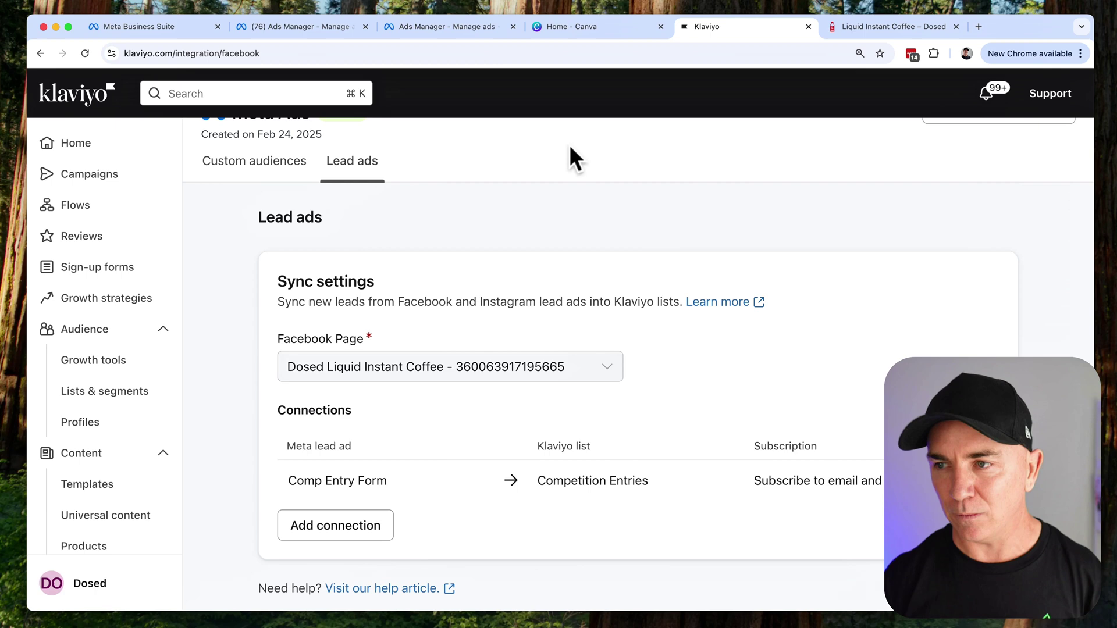
Open the Dosed - Competition Series flow's Email #1: Coupon Code template in the editor.
{"action": "left_click", "coordinate": [72, 207]}
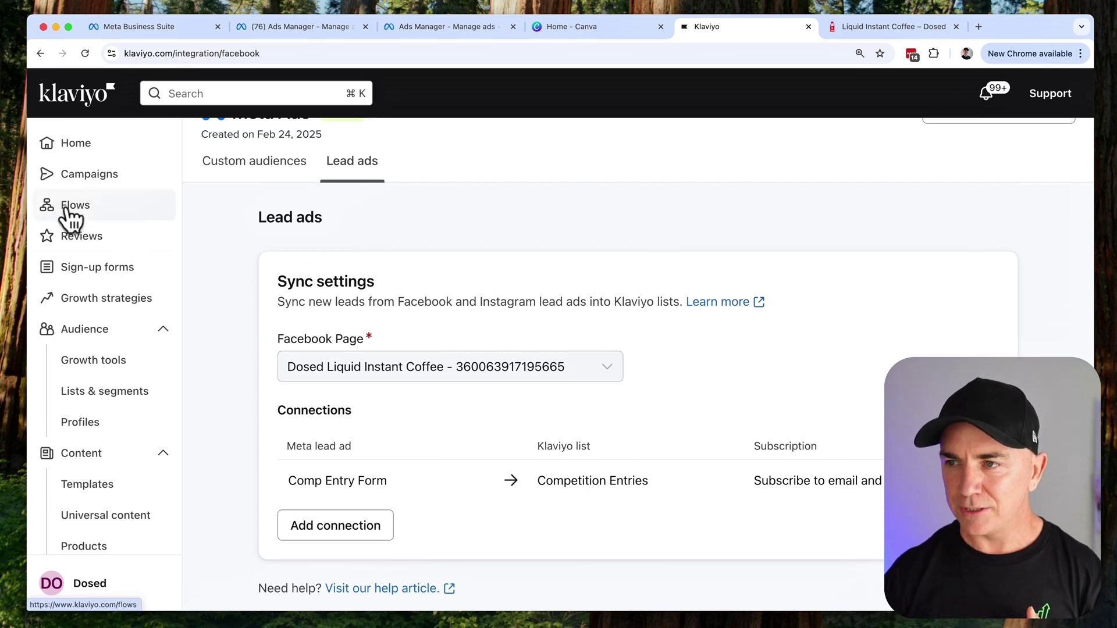
{"action": "left_click", "coordinate": [362, 511]}
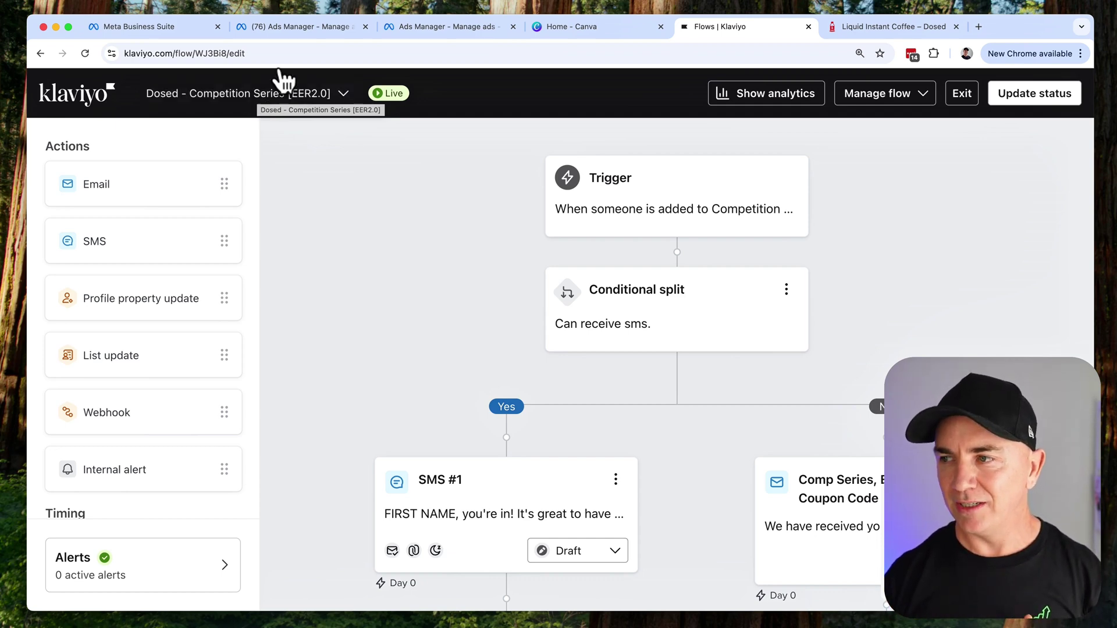
{"action": "scroll", "coordinate": [743, 404], "scroll_direction": "down", "scroll_amount": 5}
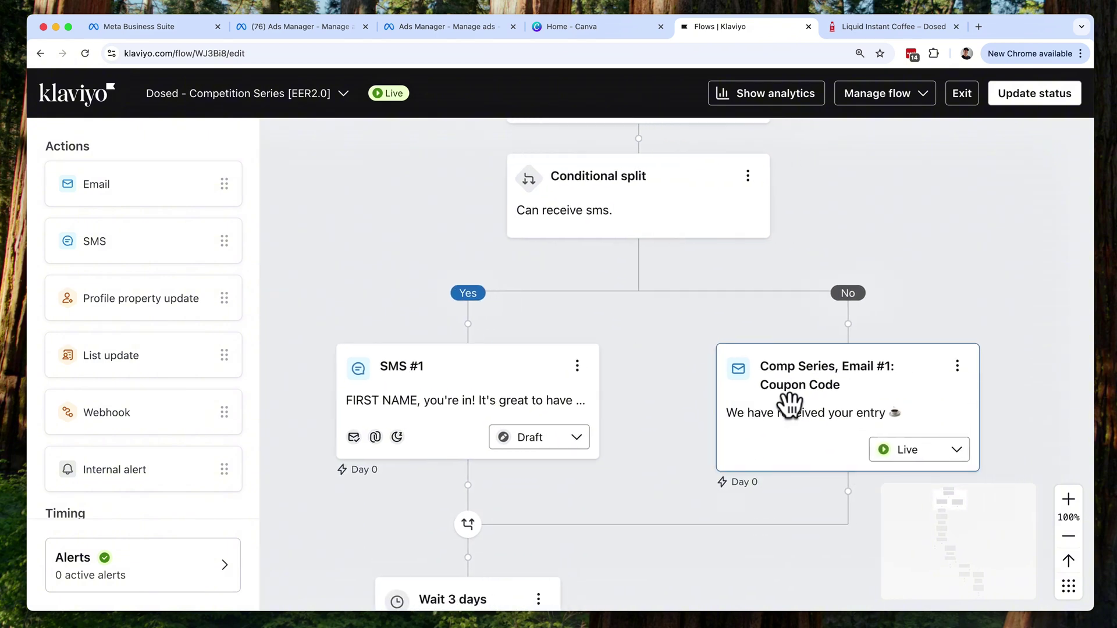
{"action": "left_click", "coordinate": [806, 415]}
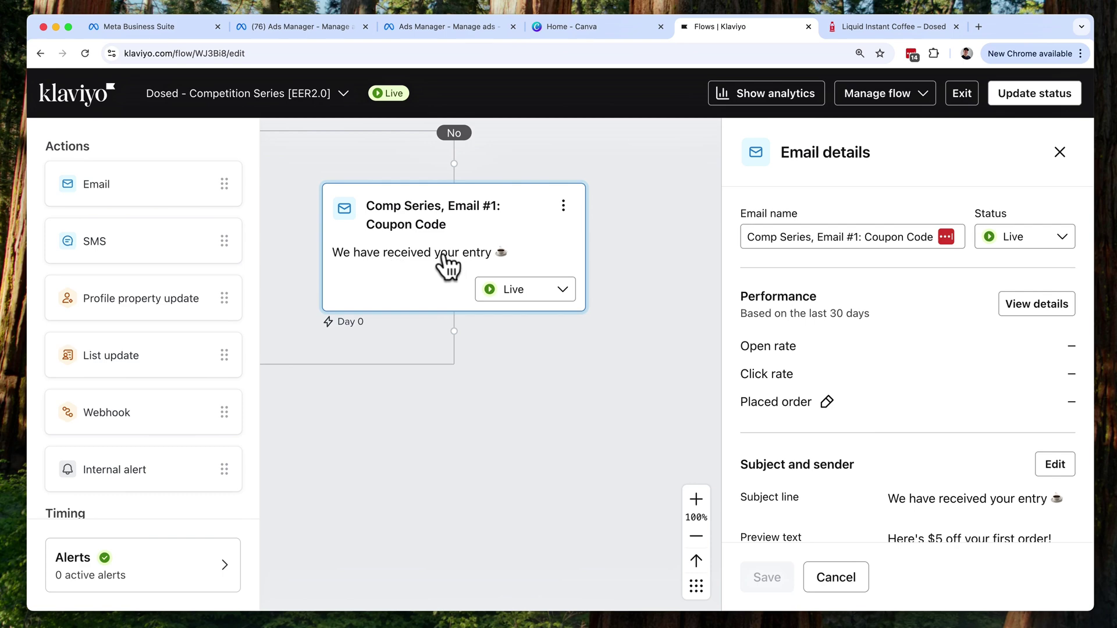
{"action": "scroll", "coordinate": [857, 398], "scroll_direction": "down", "scroll_amount": 3}
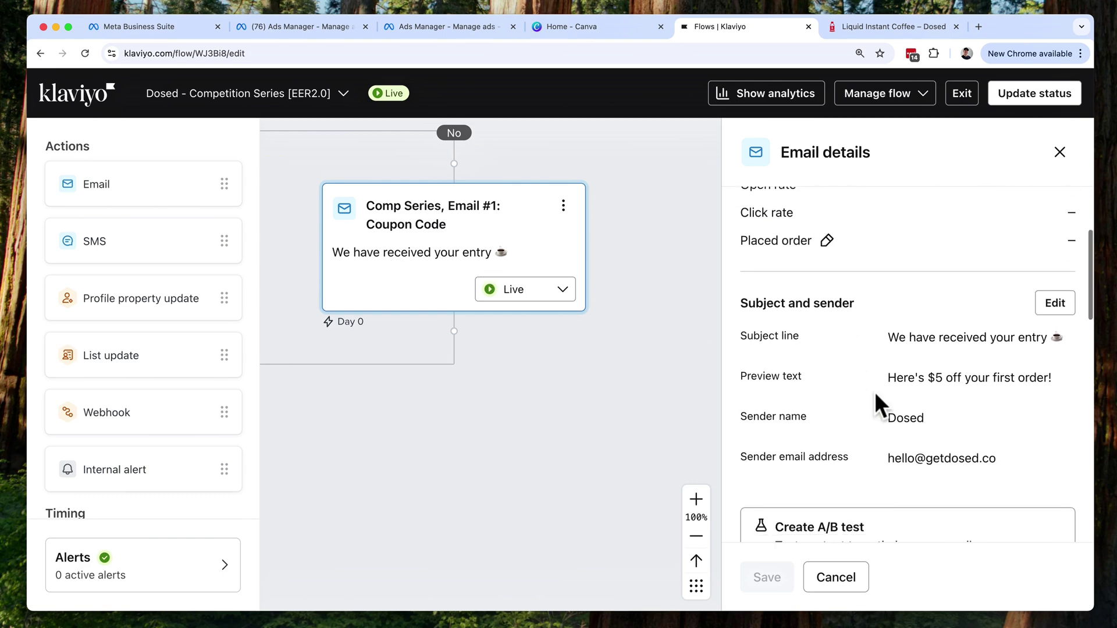
{"action": "left_click_drag", "start_coordinate": [891, 380], "coordinate": [1050, 379]}
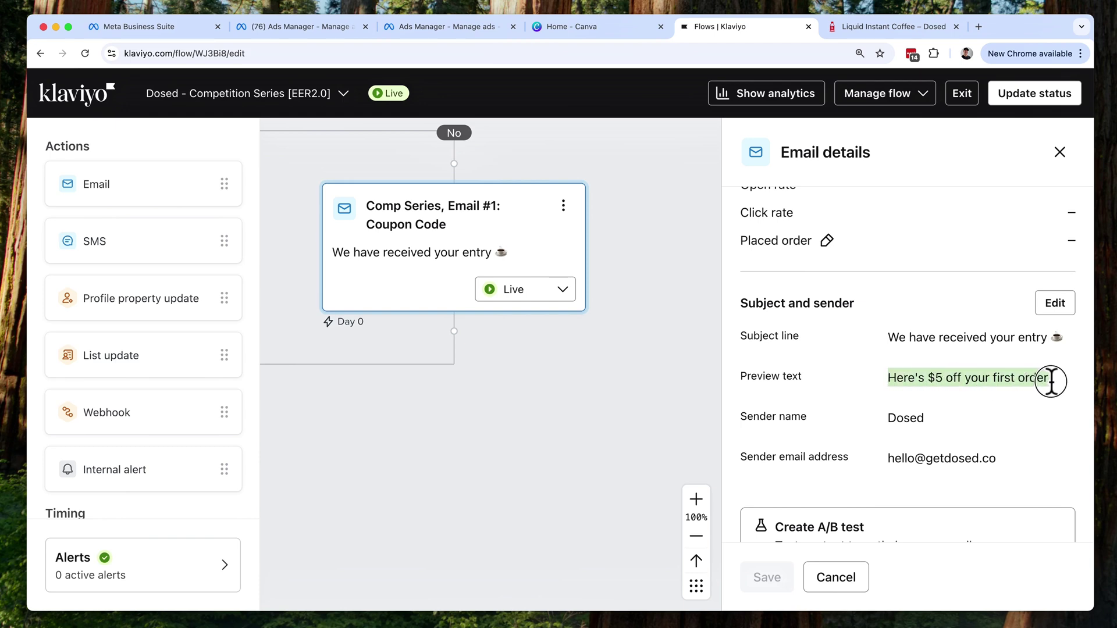
{"action": "scroll", "coordinate": [851, 330], "scroll_direction": "down", "scroll_amount": 3}
{"action": "scroll", "coordinate": [851, 329], "scroll_direction": "down", "scroll_amount": 5}
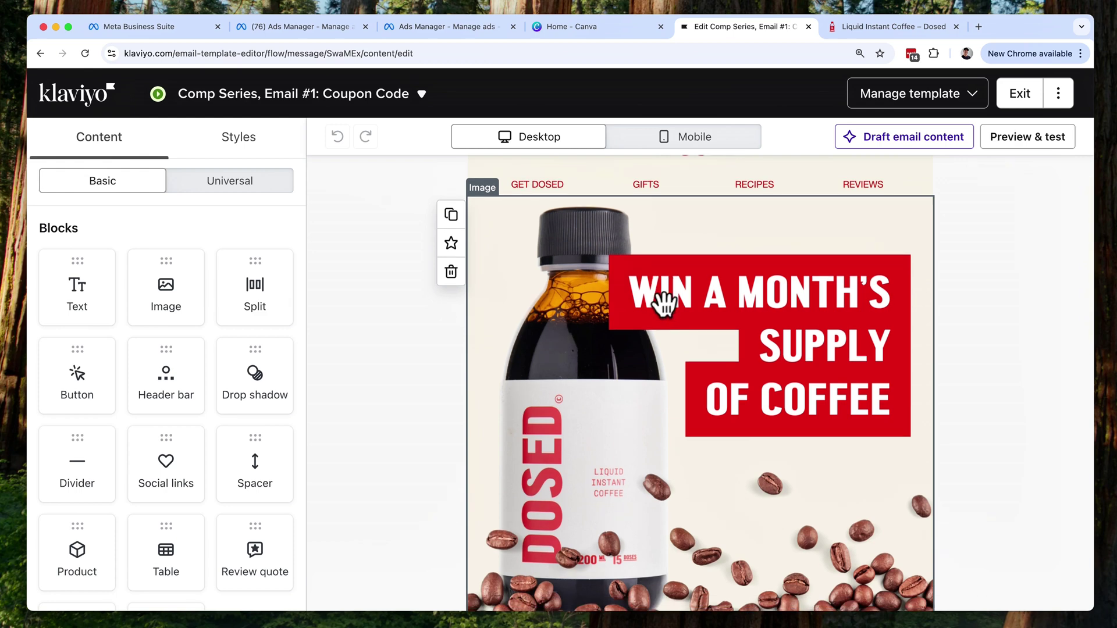
Scroll through the Coupon Code email's coffee-prize template content.
{"action": "scroll", "coordinate": [664, 302], "scroll_direction": "down", "scroll_amount": 6}
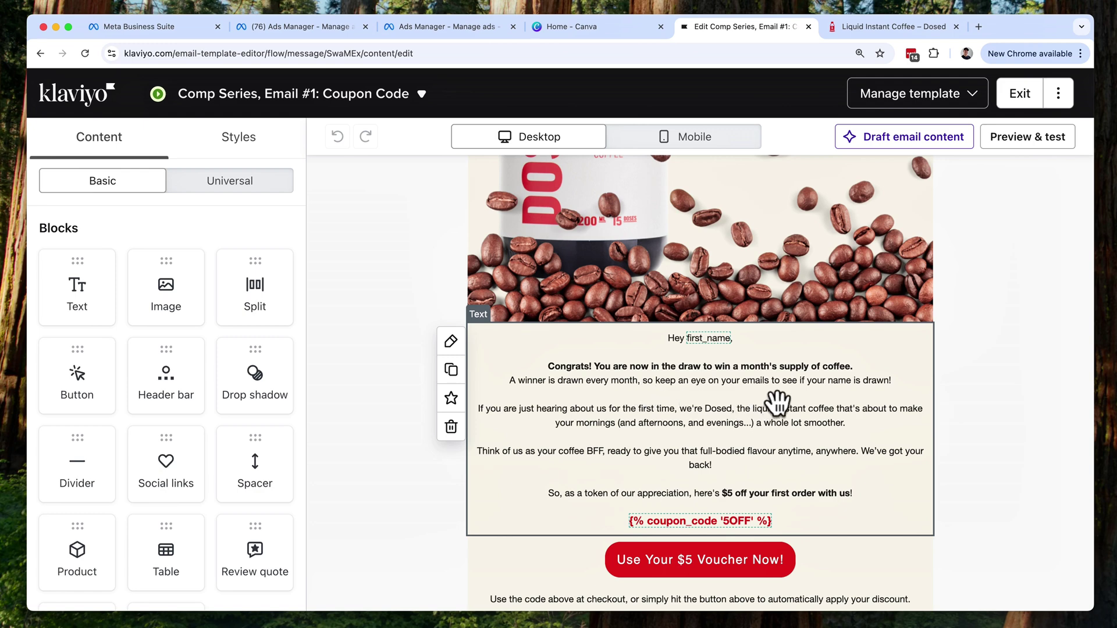
{"action": "scroll", "coordinate": [706, 391], "scroll_direction": "down", "scroll_amount": 2}
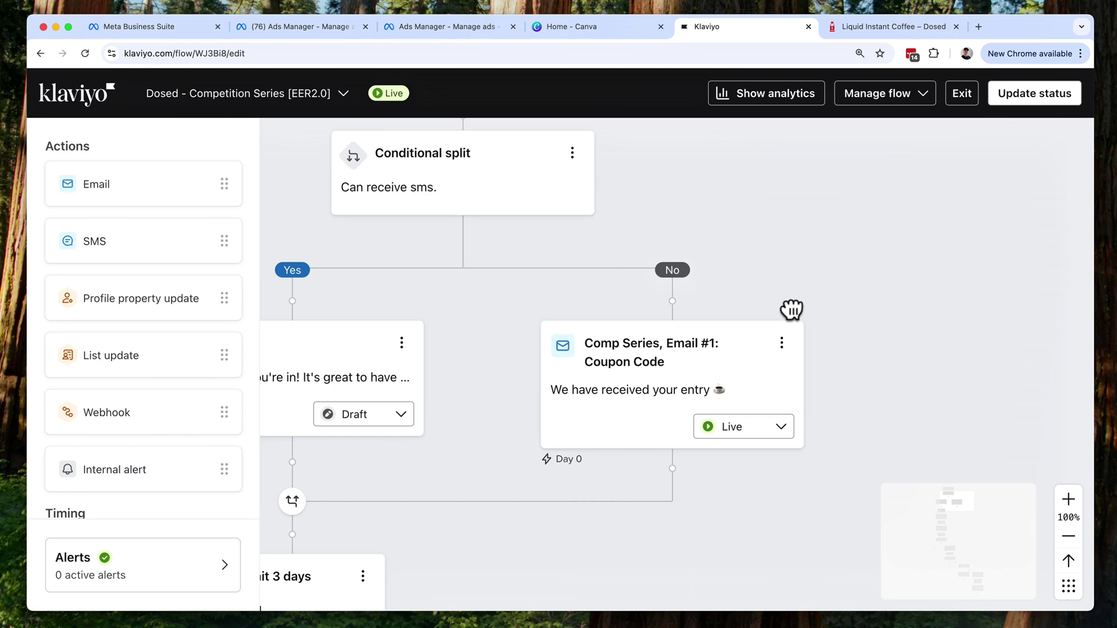
Move Email #2 above the Wait 3 days step in the flow.
{"action": "left_click_drag", "start_coordinate": [792, 309], "coordinate": [880, 266]}
{"action": "left_click_drag", "start_coordinate": [433, 481], "coordinate": [613, 274]}
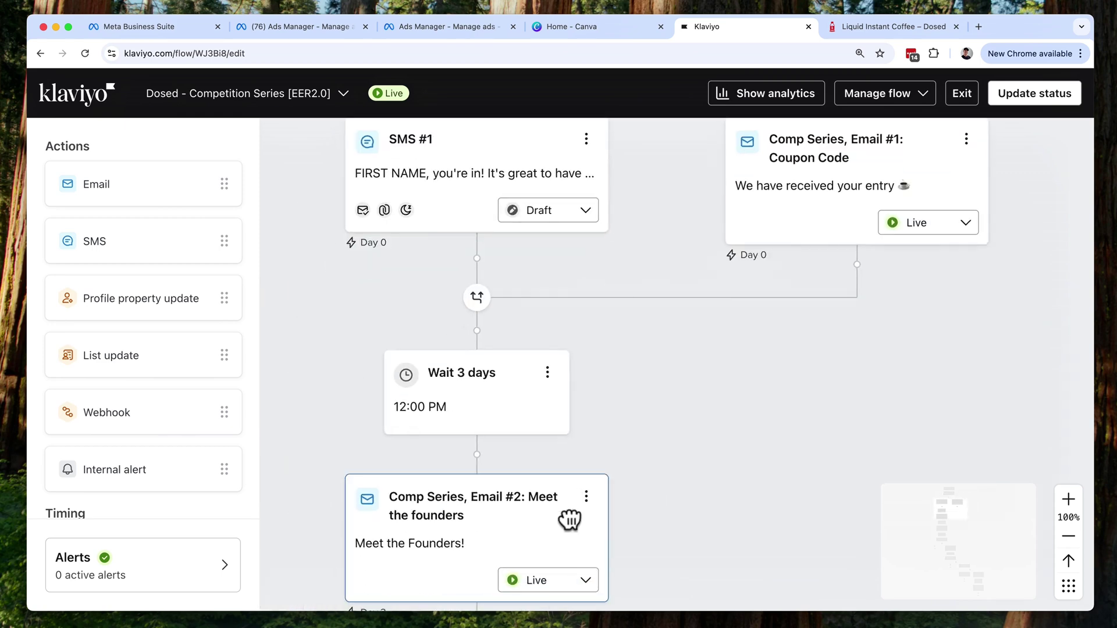
{"action": "left_click_drag", "start_coordinate": [570, 520], "coordinate": [631, 446]}
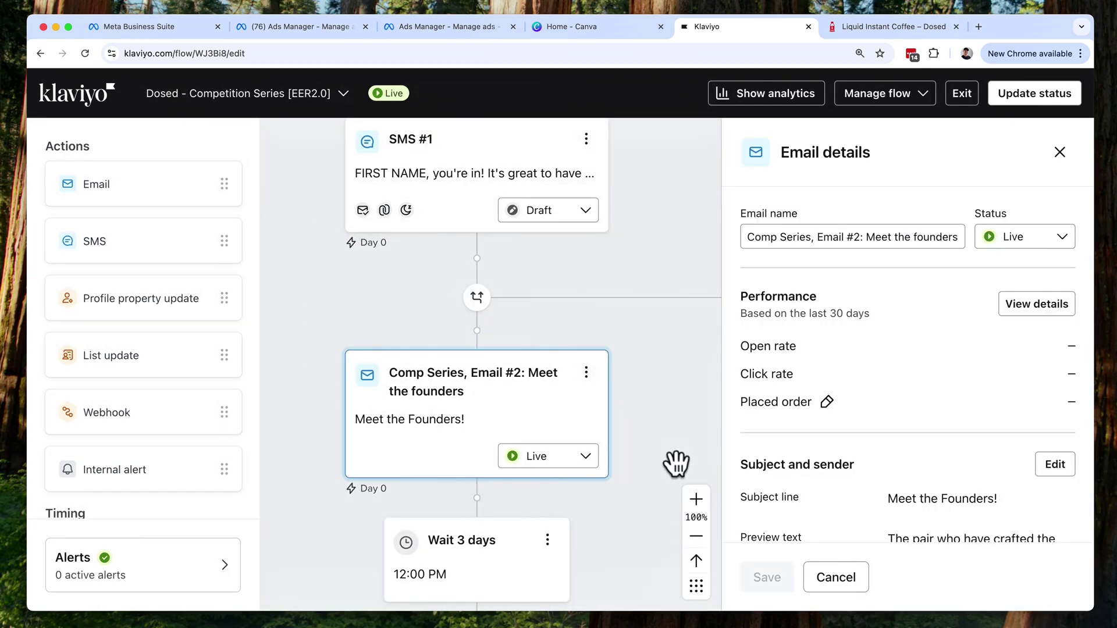
{"action": "scroll", "coordinate": [893, 404], "scroll_direction": "down", "scroll_amount": 10}
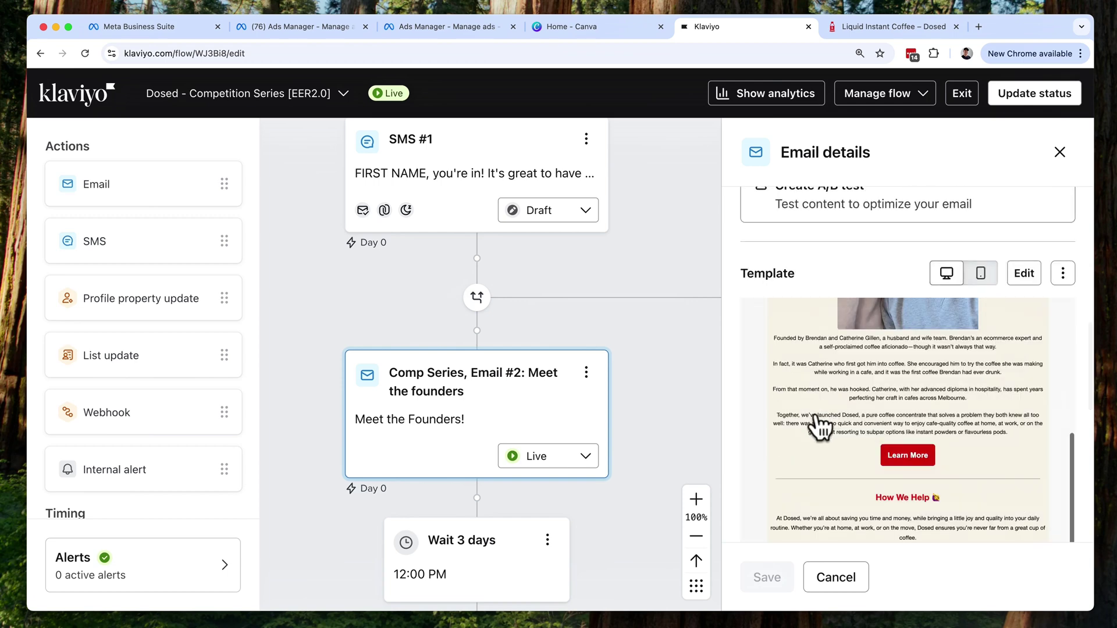
{"action": "scroll", "coordinate": [817, 425], "scroll_direction": "up", "scroll_amount": 5}
{"action": "scroll", "coordinate": [654, 380], "scroll_direction": "down", "scroll_amount": 10}
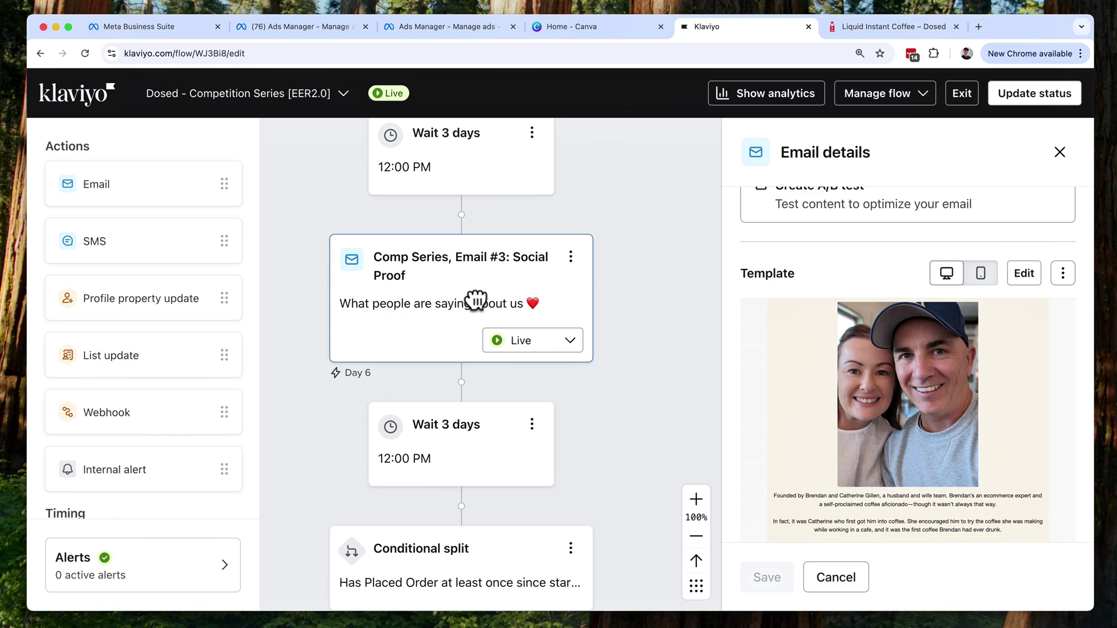
Preview Email #3: Social Proof, Email #4: What makes us different, and both Email #5 coupon reminders.
{"action": "left_click", "coordinate": [527, 312]}
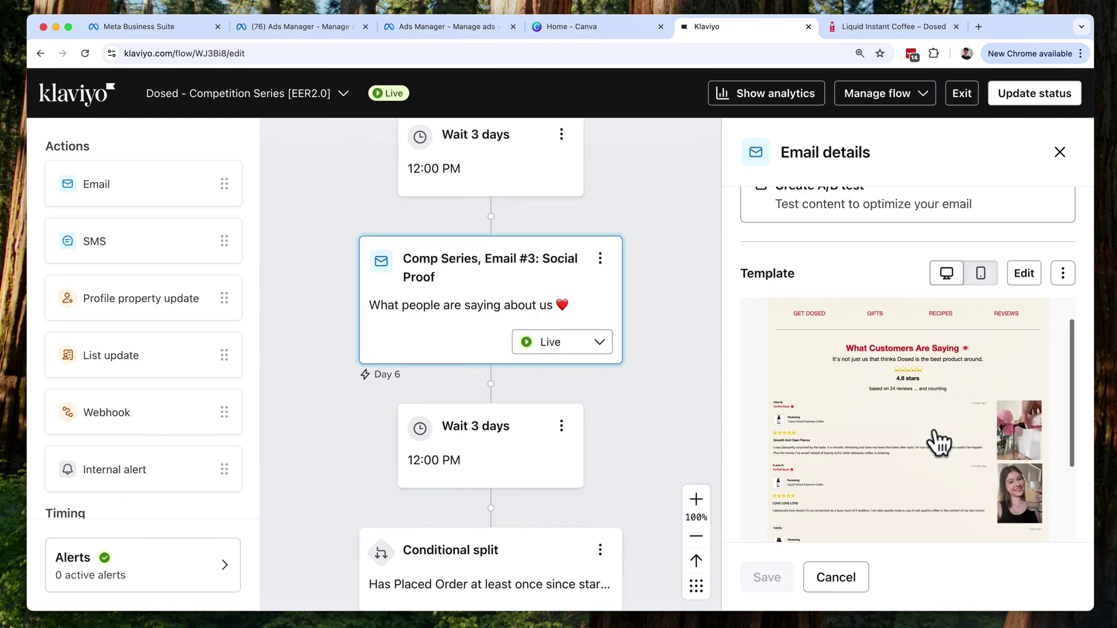
{"action": "scroll", "coordinate": [640, 441], "scroll_direction": "down", "scroll_amount": 7}
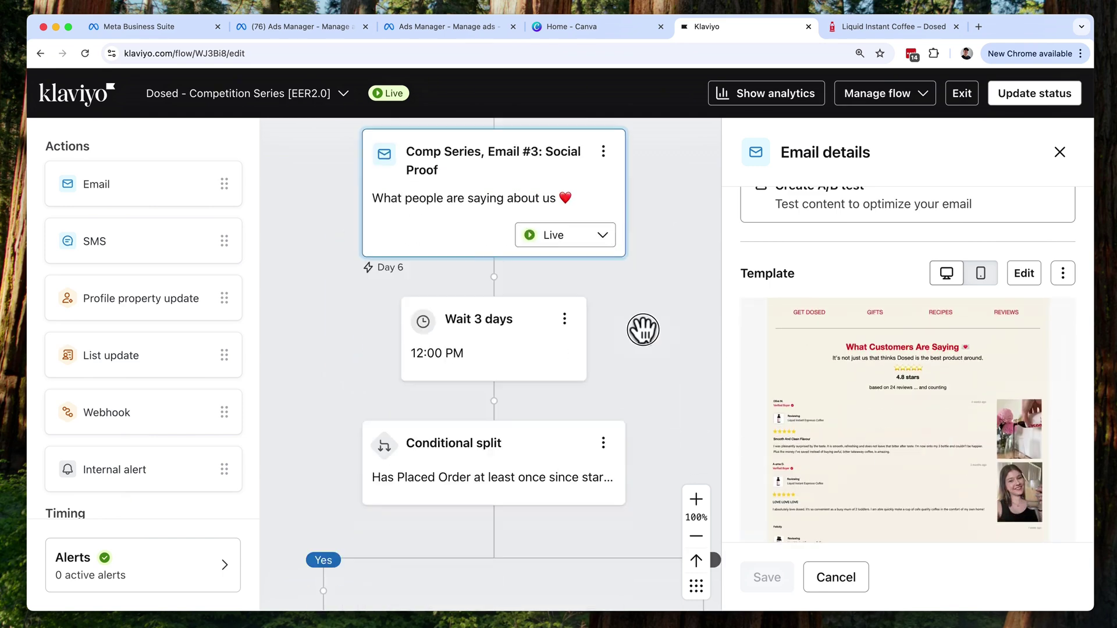
{"action": "left_click", "coordinate": [539, 441]}
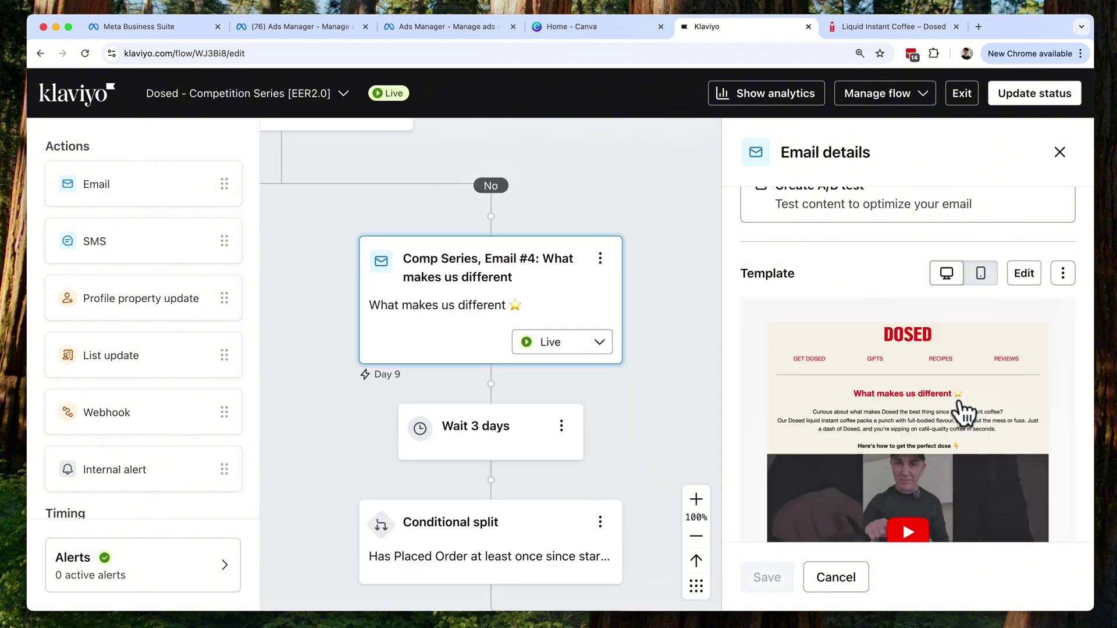
{"action": "scroll", "coordinate": [960, 413], "scroll_direction": "down", "scroll_amount": 3}
{"action": "scroll", "coordinate": [662, 409], "scroll_direction": "down", "scroll_amount": 10}
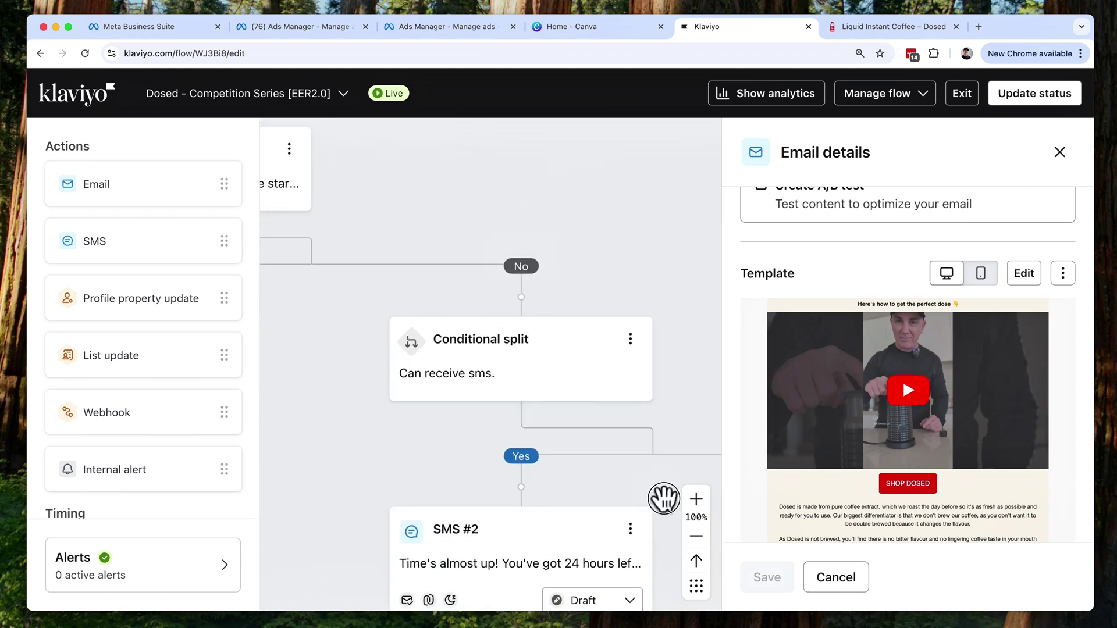
{"action": "scroll", "coordinate": [663, 499], "scroll_direction": "down", "scroll_amount": 5}
{"action": "scroll", "coordinate": [618, 403], "scroll_direction": "right", "scroll_amount": 5}
{"action": "left_click", "coordinate": [547, 368]}
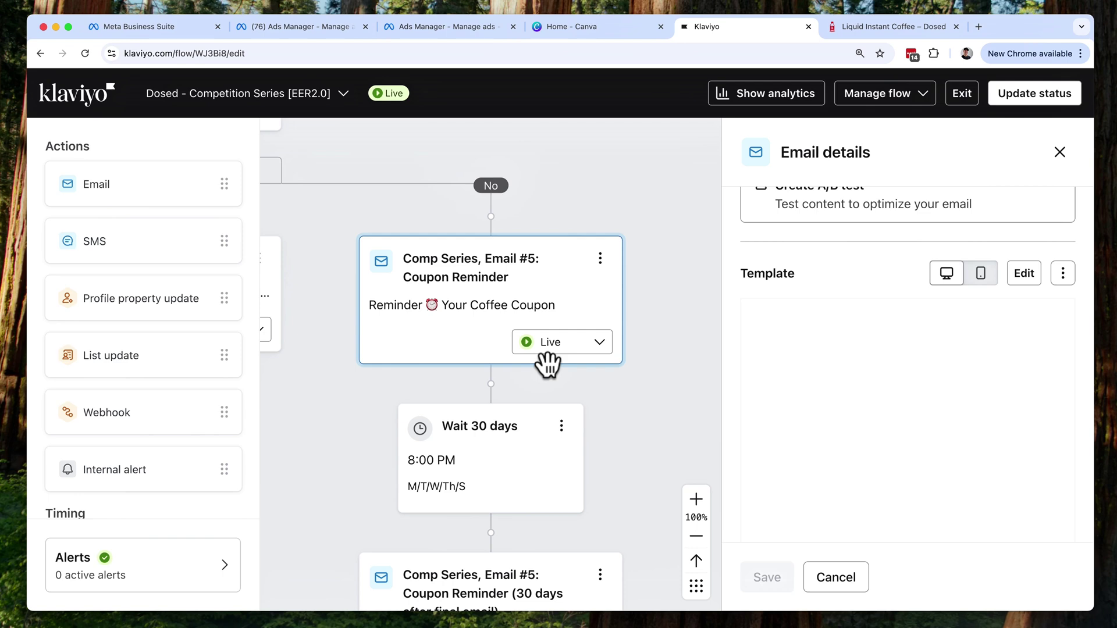
{"action": "scroll", "coordinate": [630, 420], "scroll_direction": "down", "scroll_amount": 3}
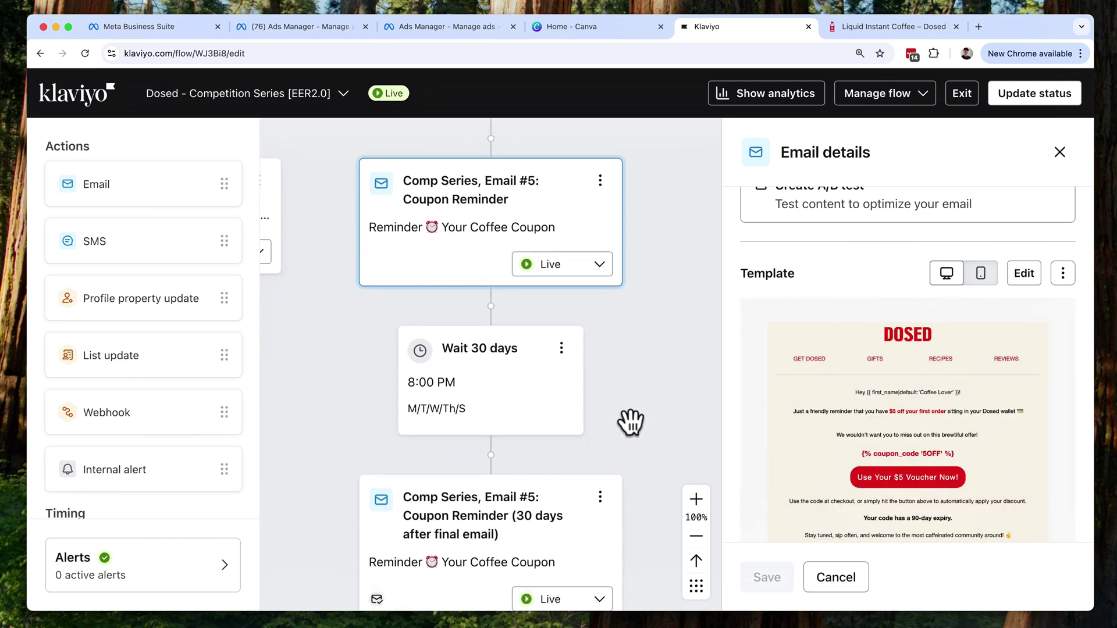
{"action": "left_click", "coordinate": [520, 483]}
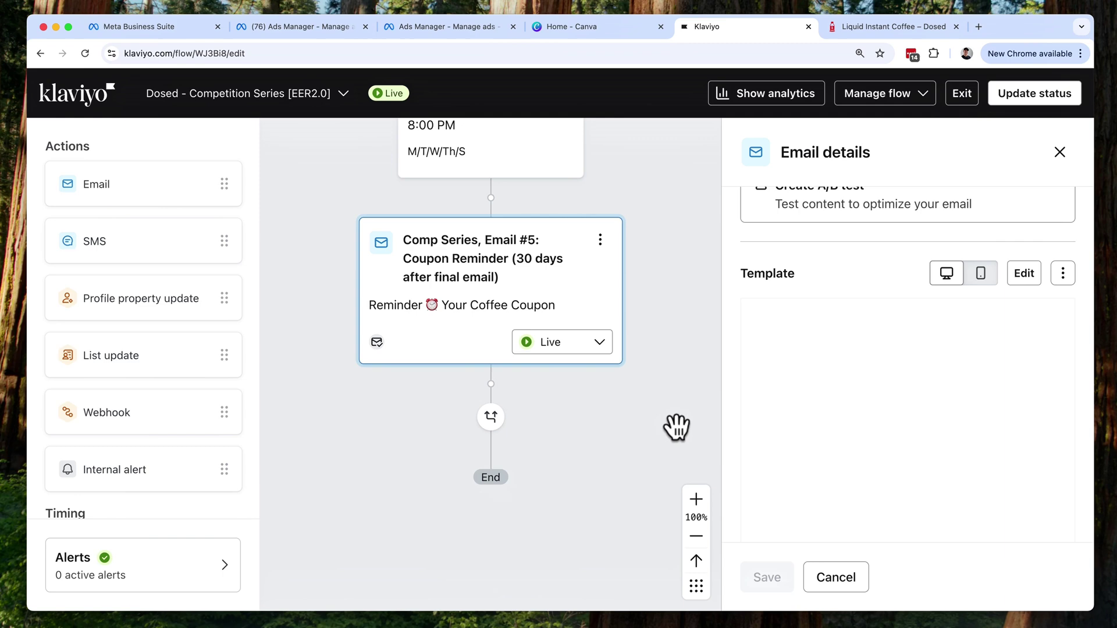